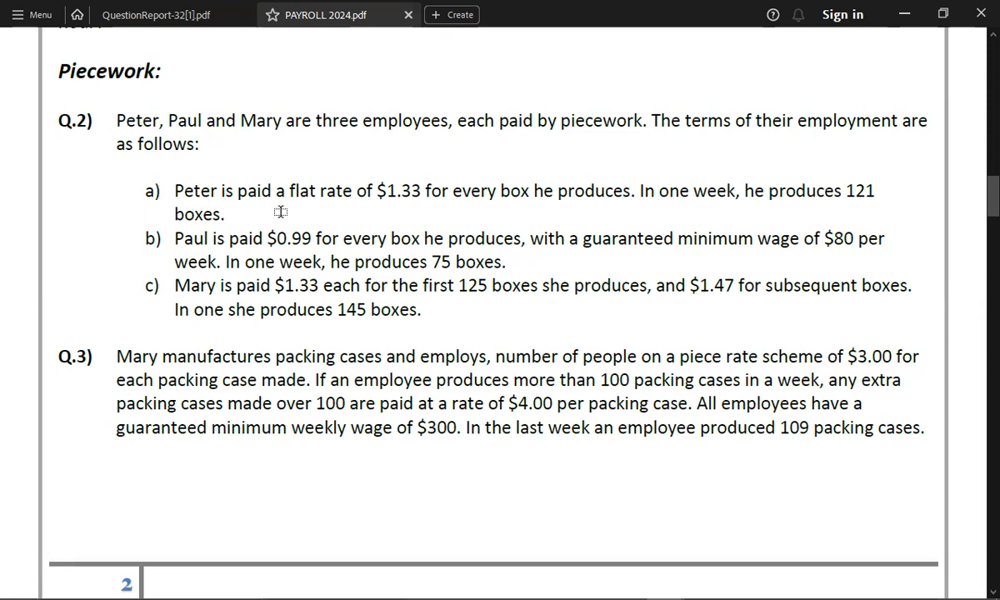
- Switch to the Excel payroll workbook and label a new answer Q.2 in A3283, with the first employee's name in B3283
key(alt+Tab)
key(Down)
key(Down)
key(Down)
key(Down)
key(Down)
key(Down)
key(Down)
key(Down)
key(Down)
key(Down)
key(Down)
key(Down)
key(Down)
key(Down)
key(Down)
key(Down)
key(Down)
key(Down)
key(Down)
key(Down)
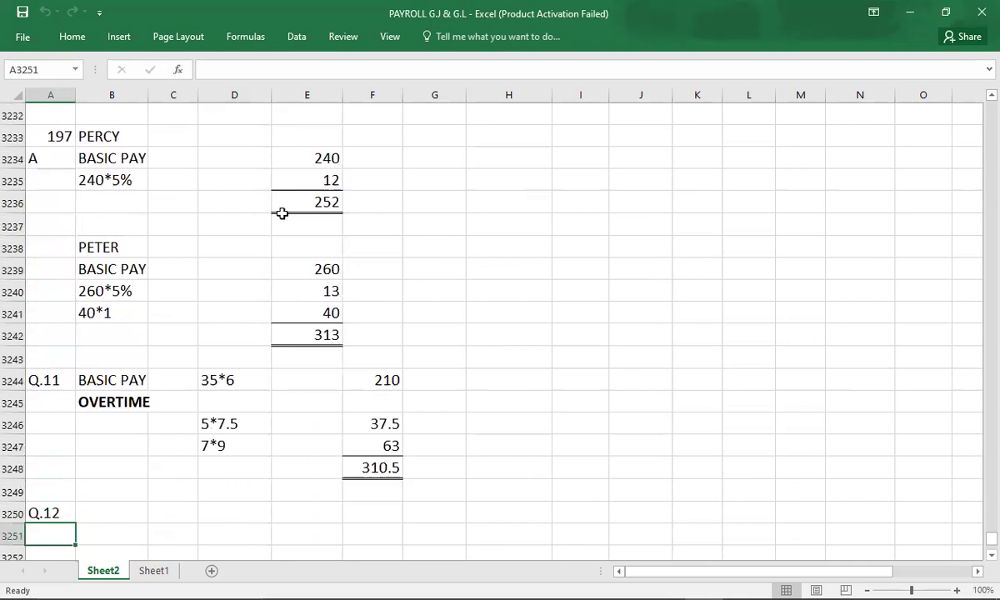
key(Down)
key(Down)
key(Down)
key(Down)
key(Down)
key(Down)
key(Down)
key(Down)
key(Down)
key(Down)
key(Down)
key(Down)
key(Down)
key(Down)
key(Down)
key(Down)
key(Down)
key(Down)
key(Down)
key(Down)
key(Down)
key(Down)
key(Down)
click(58, 134)
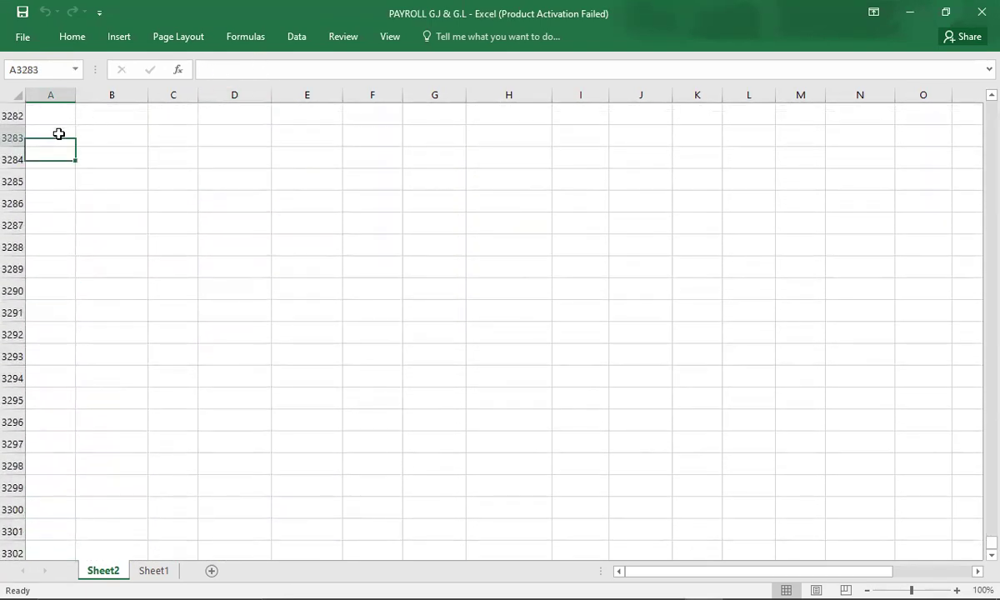
text(Q.2)
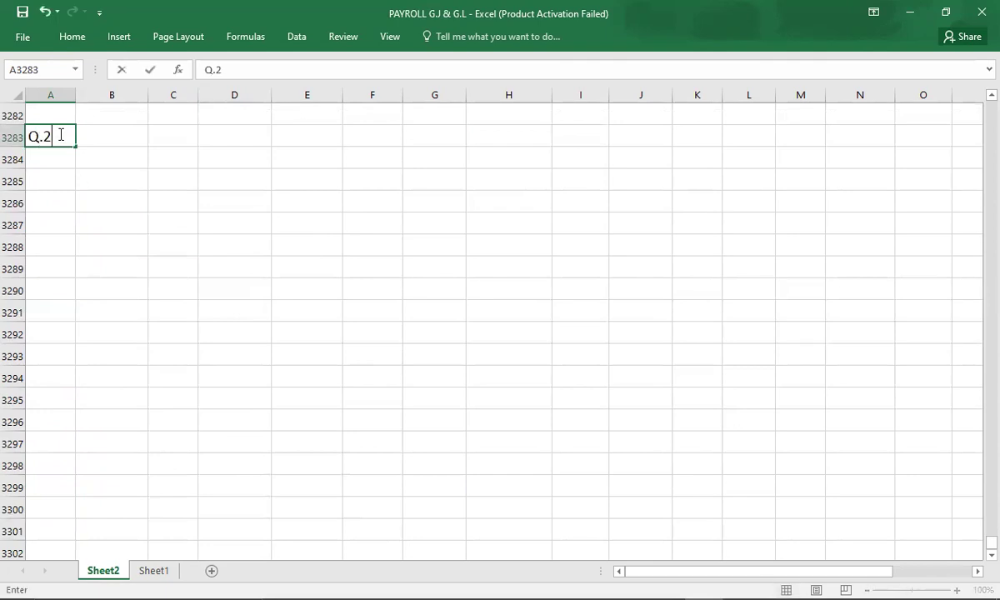
key(Return)
key(Up)
key(Right)
text(PETER)
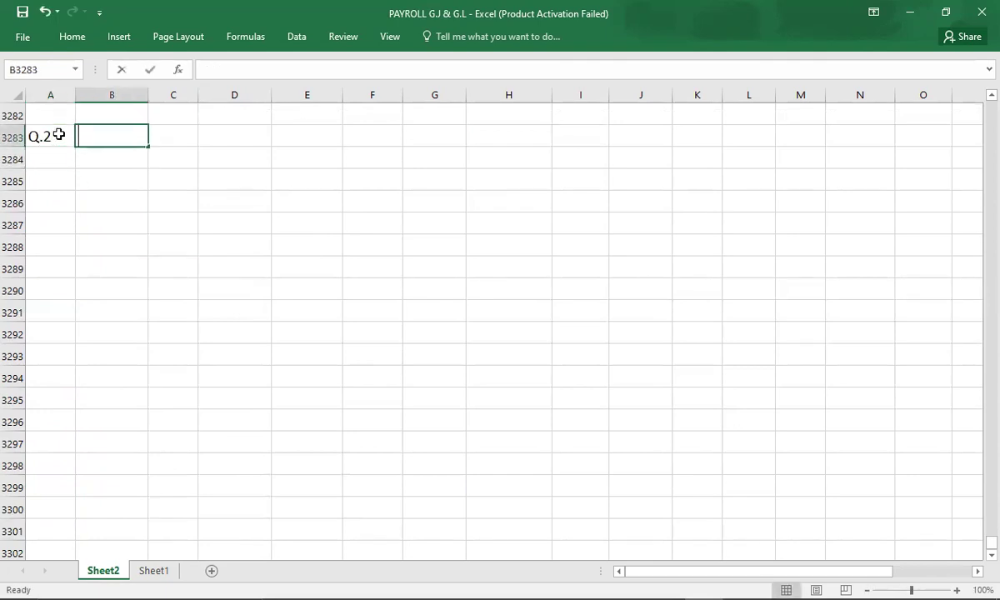
key(Right)
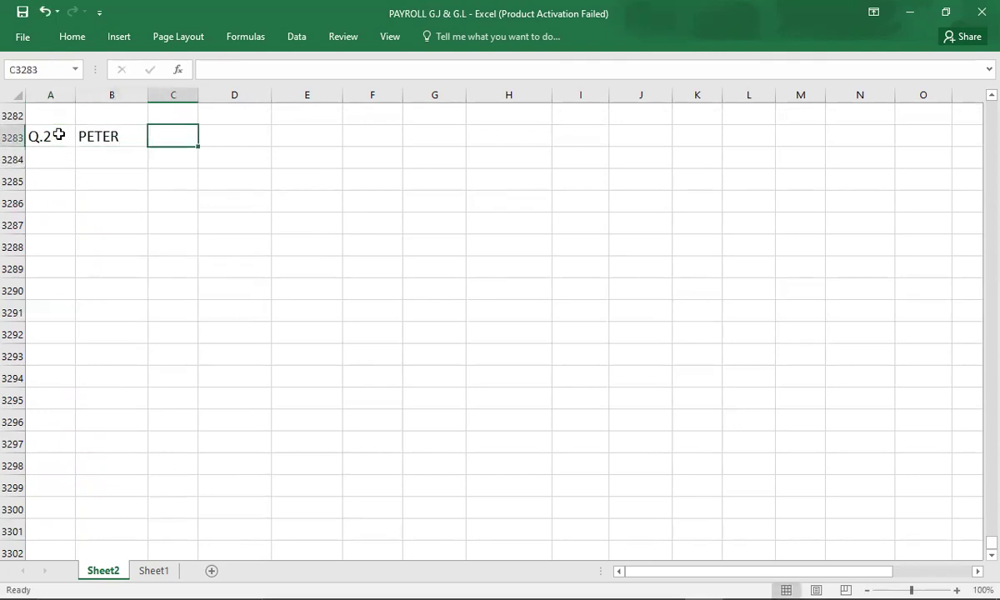
- Enter the first employee's pay calculation "BASIC PAY = 121*1.33 =" in C3283 and the amount 160.93 in F3283
key(alt+Tab)
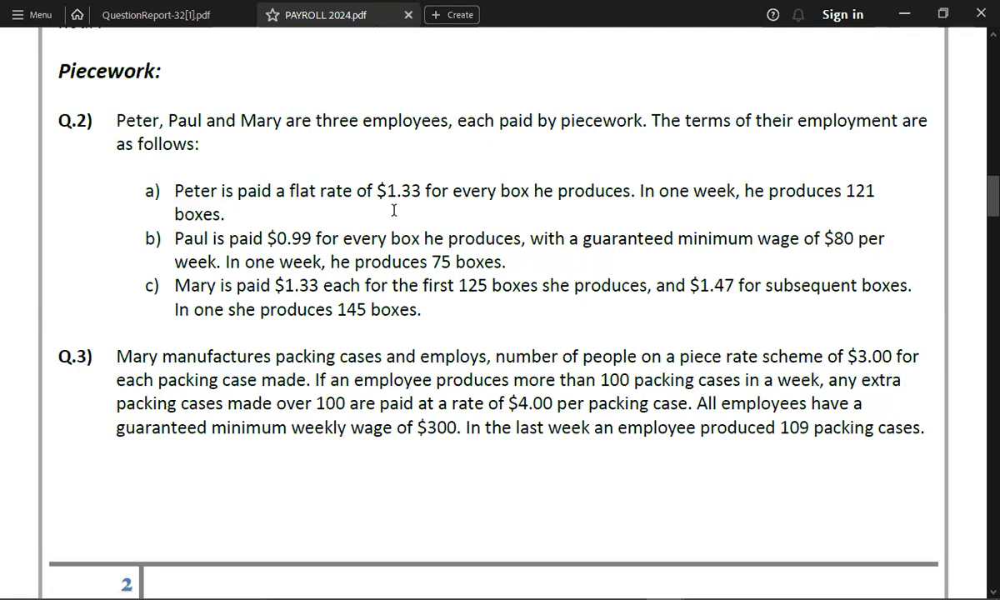
key(alt+Tab)
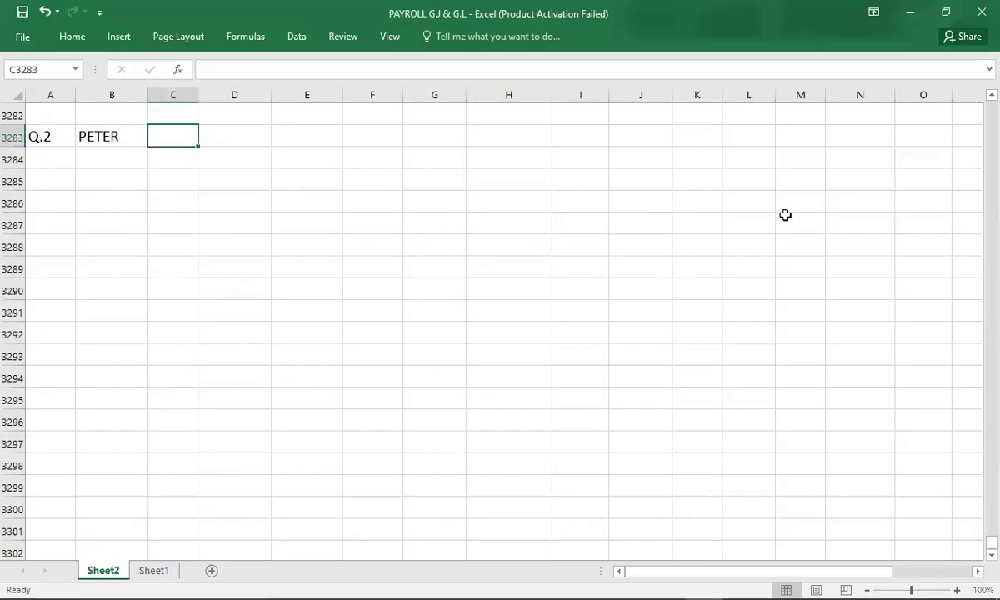
text(BASIC PAY = 121*)
key(alt+Tab)
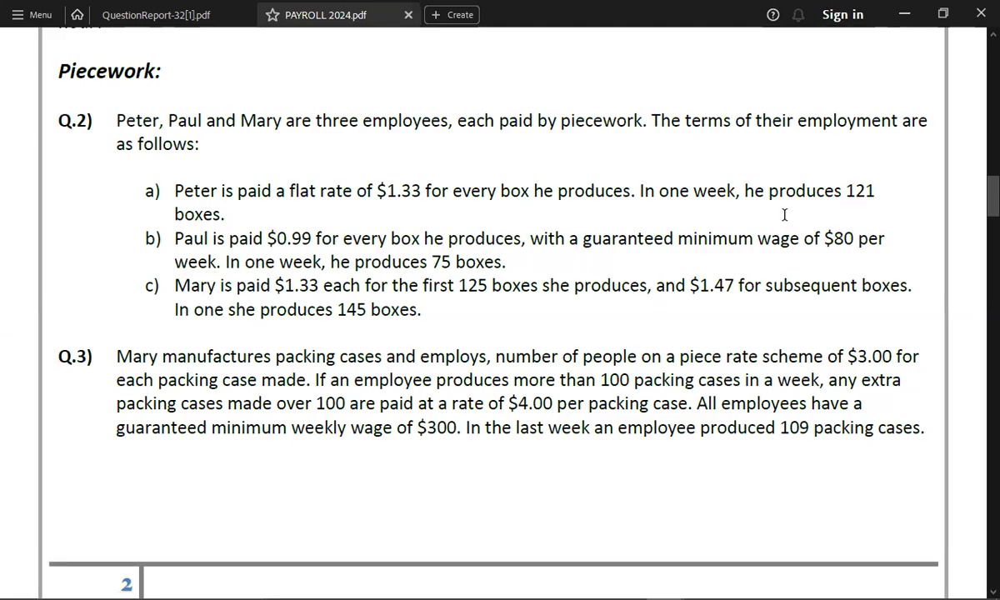
key(alt+Tab)
text(1.33 =)
key(Right)
key(Right)
key(Right)
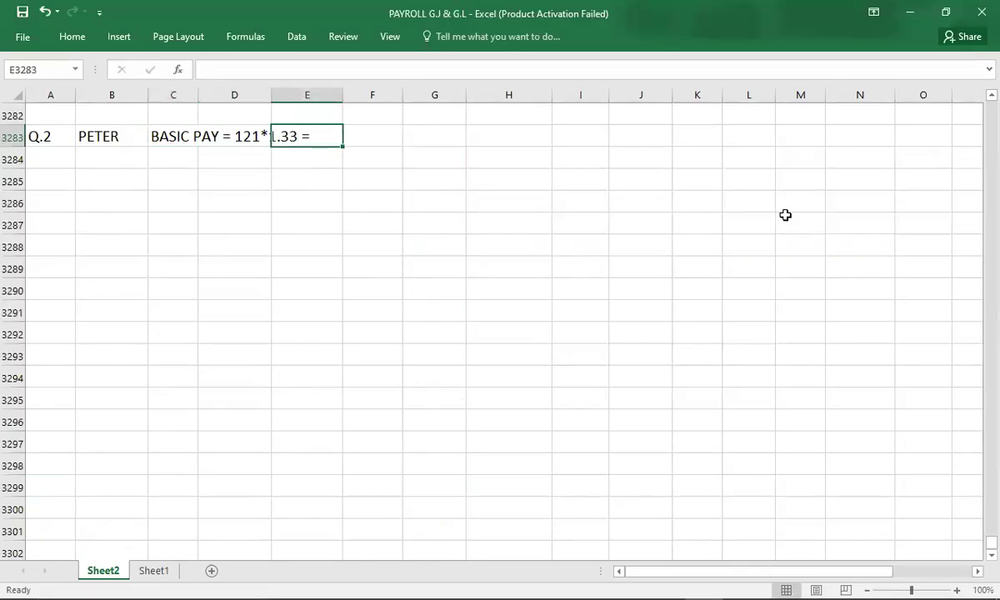
text(160.)
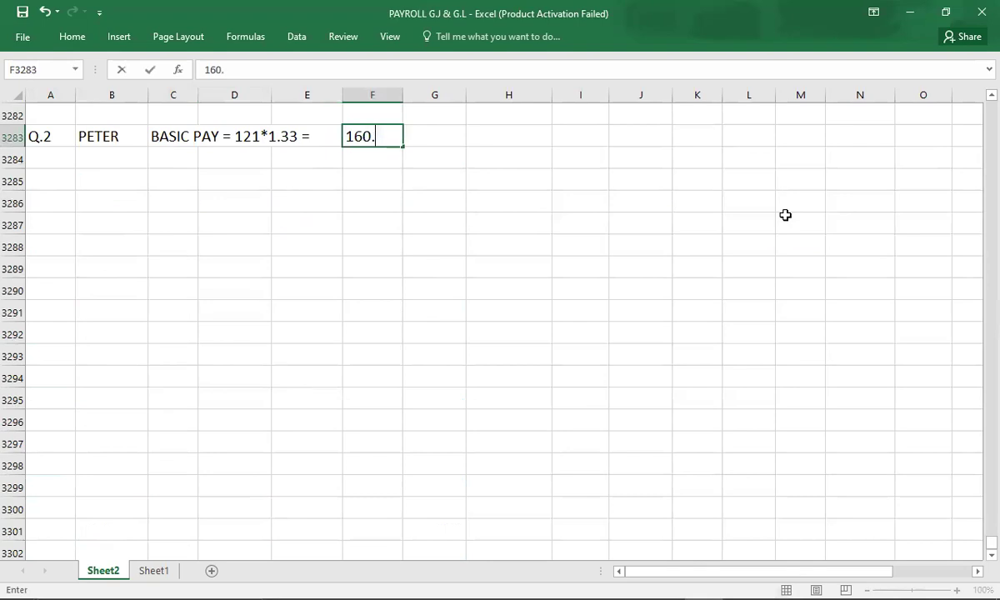
text(93)
- Move the basic pay calculation from C3283:F3283 to the row below, starting at B3284, and bold the employee's name in B3283
key(Left)
key(Left)
key(Left)
key(shift+Right)
key(shift+Right)
key(shift+Right)
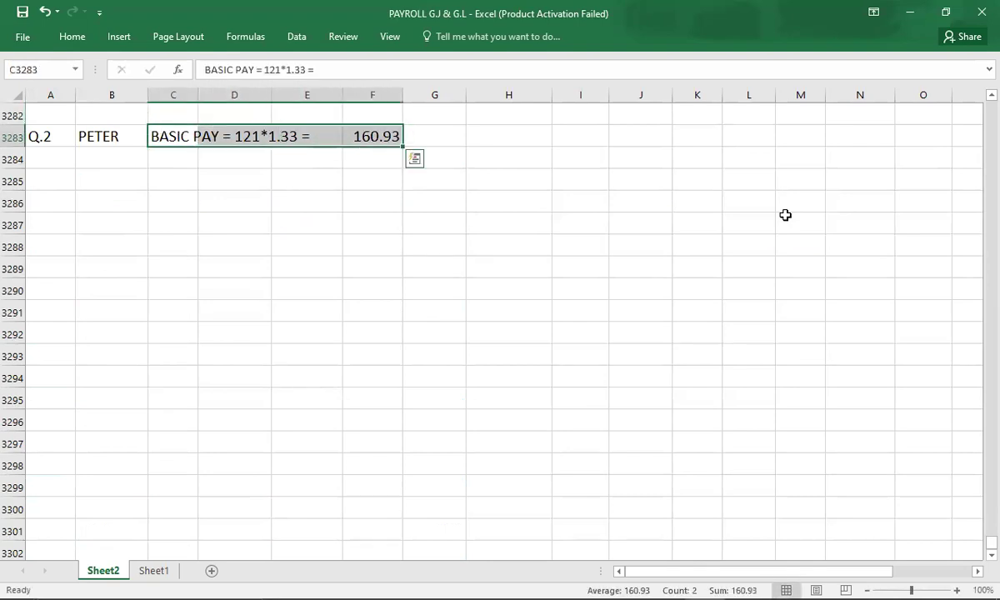
key(ctrl+c)
key(Left)
key(Down)
key(Down)
key(Up)
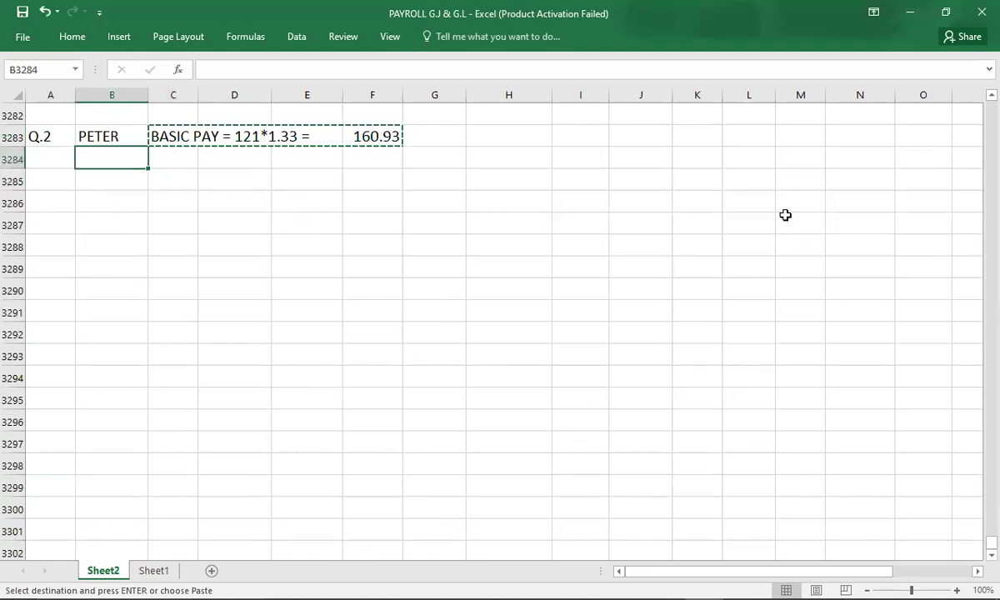
key(Return)
key(Up)
key(ctrl+b)
- Enter the second employee's name from the question as a bold heading in B3286
key(Down)
key(Down)
key(Down)
key(alt+Tab)
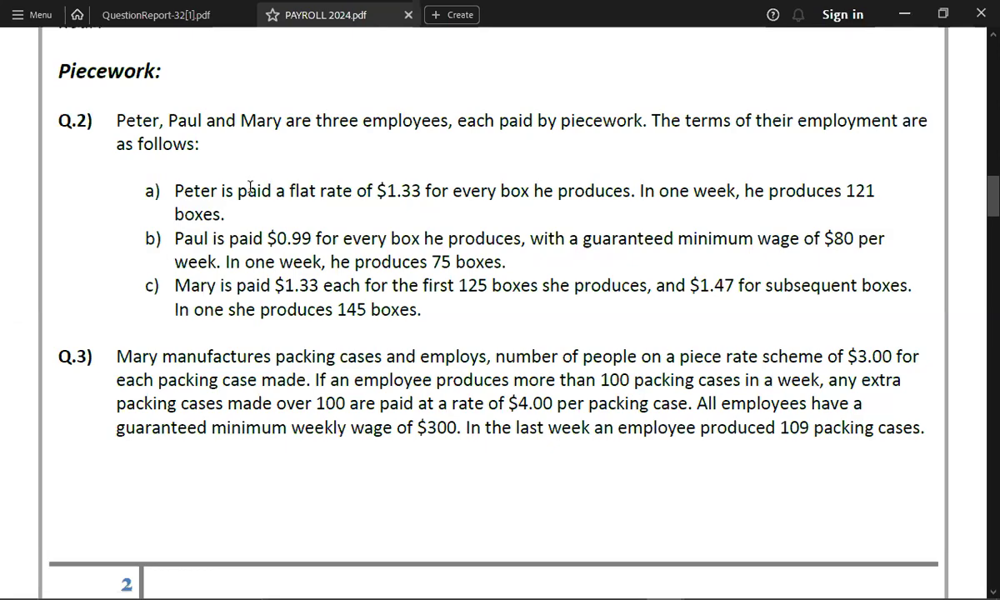
key(alt+Tab)
text(PAYL)
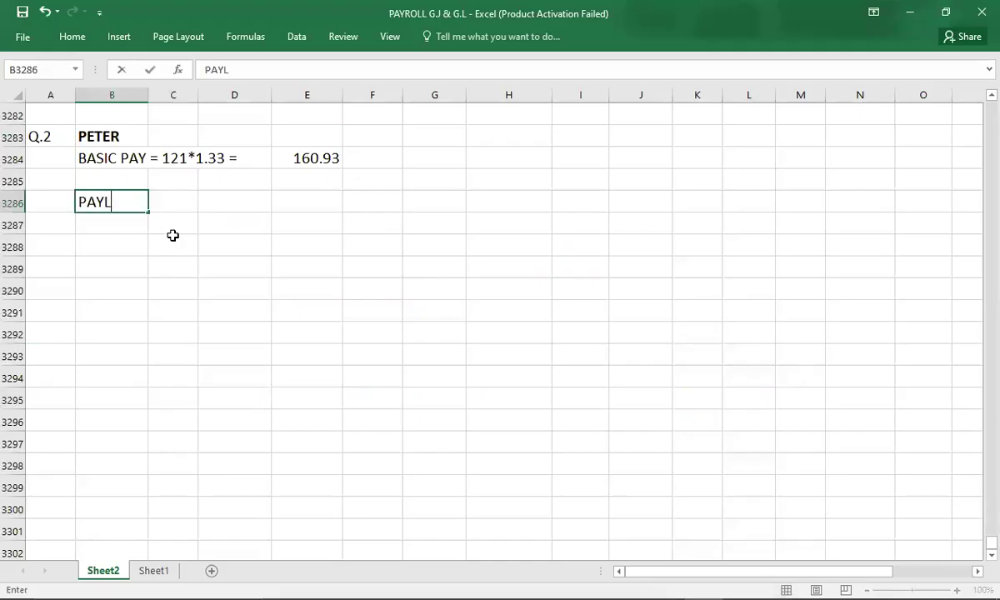
key(Return)
key(Up)
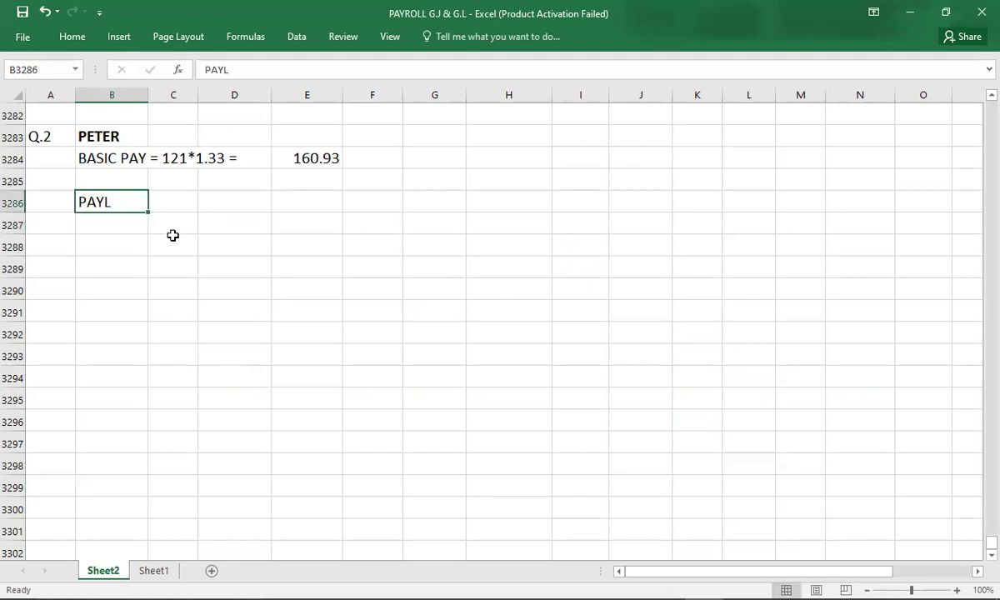
text(PAUL)
key(ctrl+Return)
key(ctrl+b)
key(Return)
- Enter the second employee's pay calculation "BASIC PAY = 75*0.99 =" in B3287, using the question's figures
key(alt+Tab)
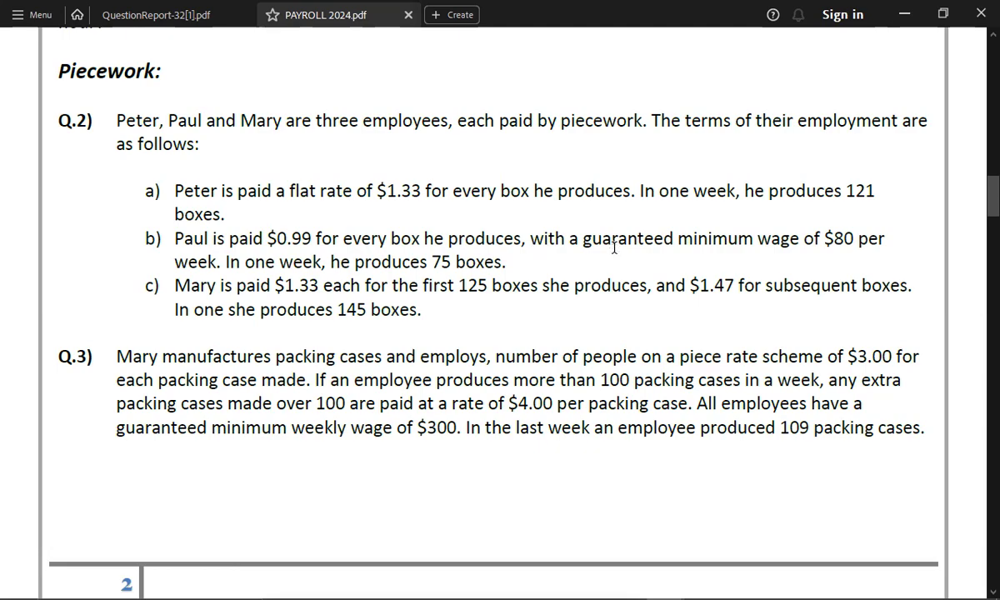
key(alt+Tab)
text(BASIC )
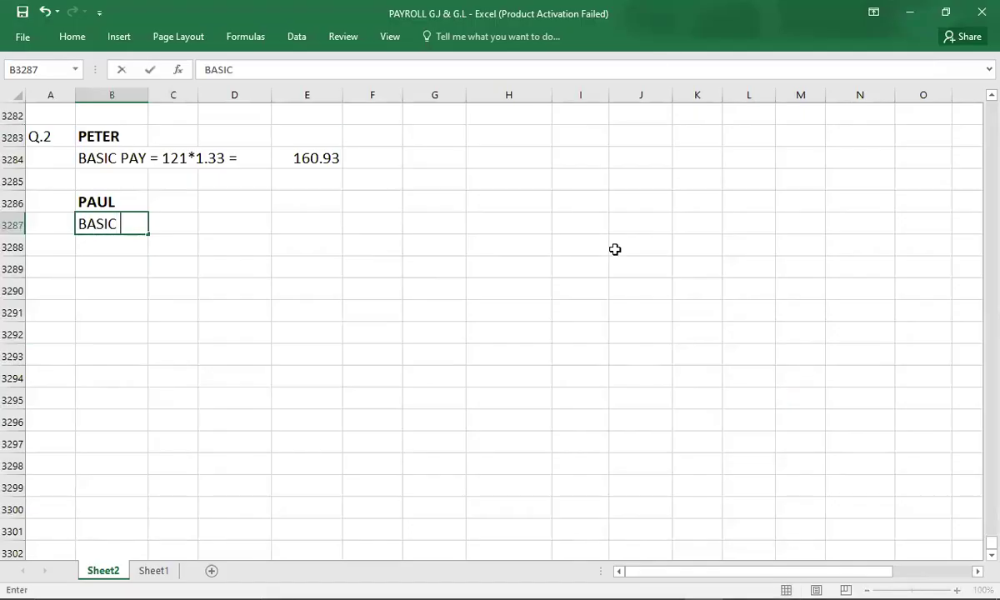
text(PAY =)
key(Tab)
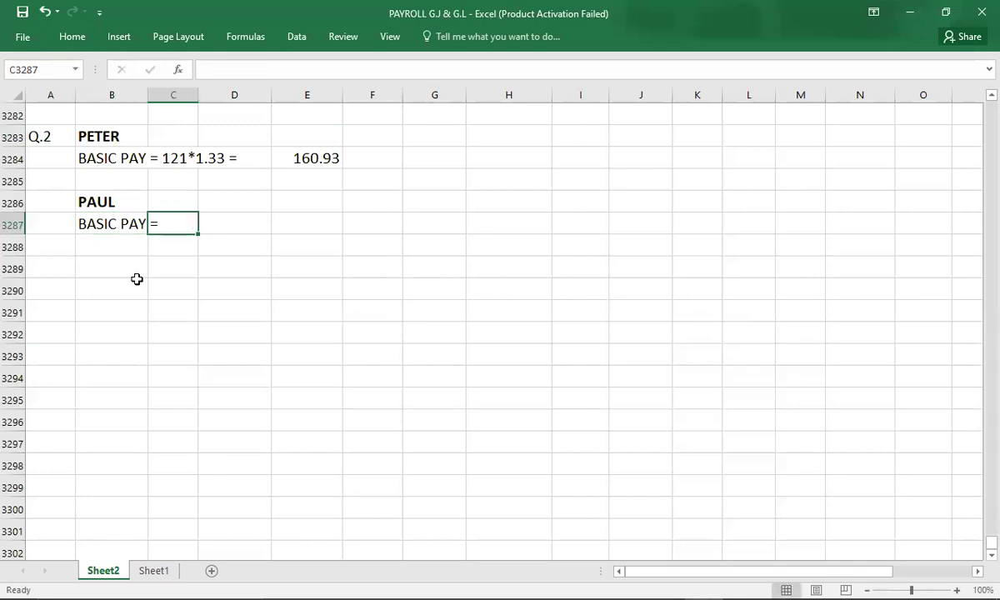
double_click(121, 224)
click(169, 225)
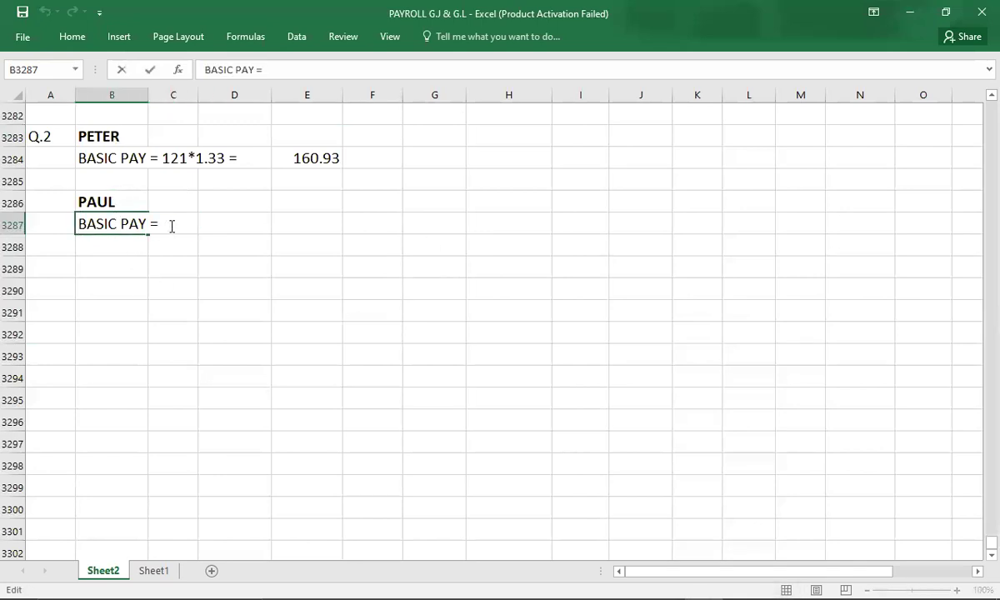
key(alt+Tab)
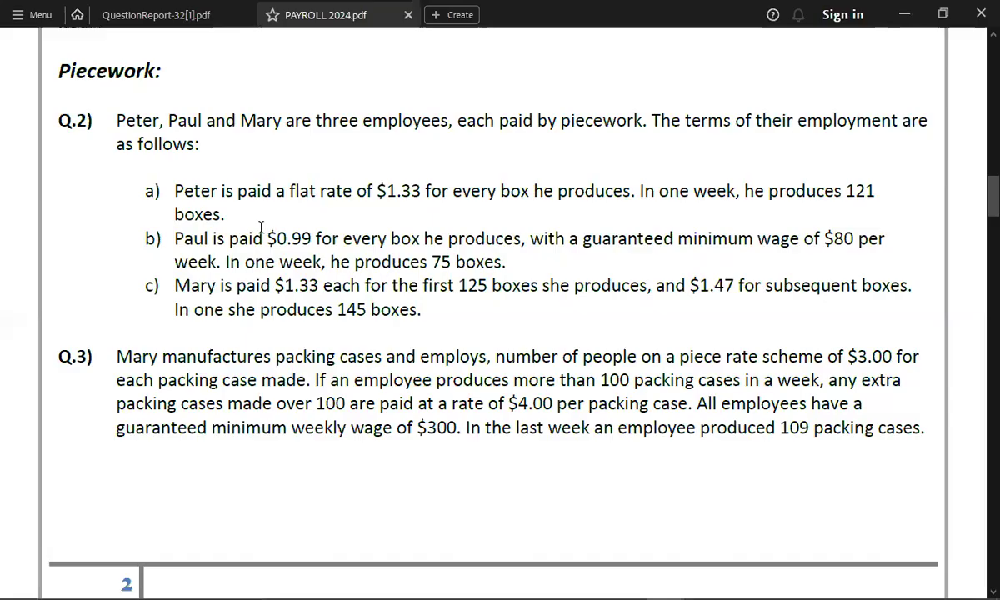
key(alt+Tab)
text(7)
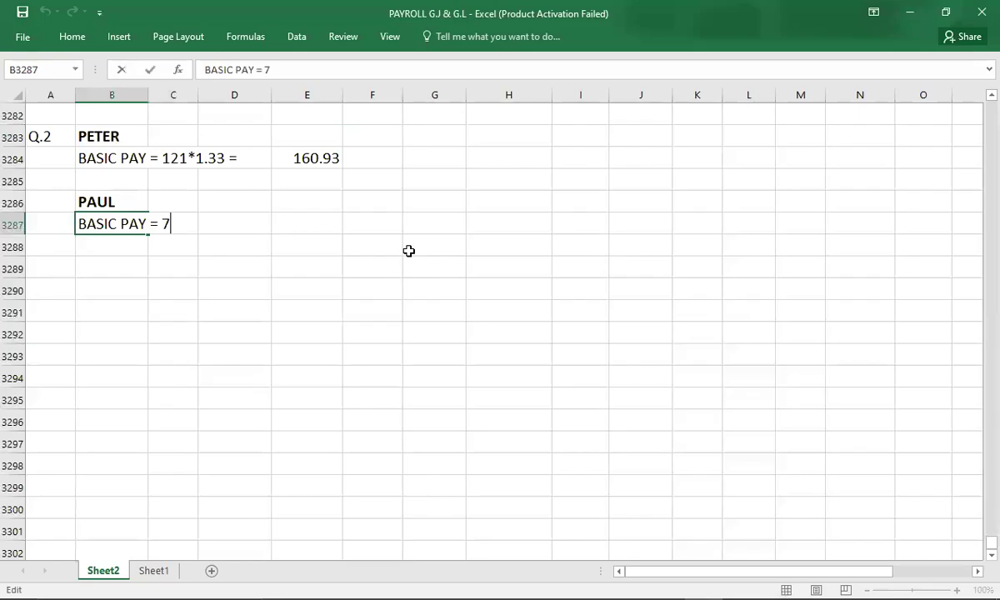
text(5*0.99 =)
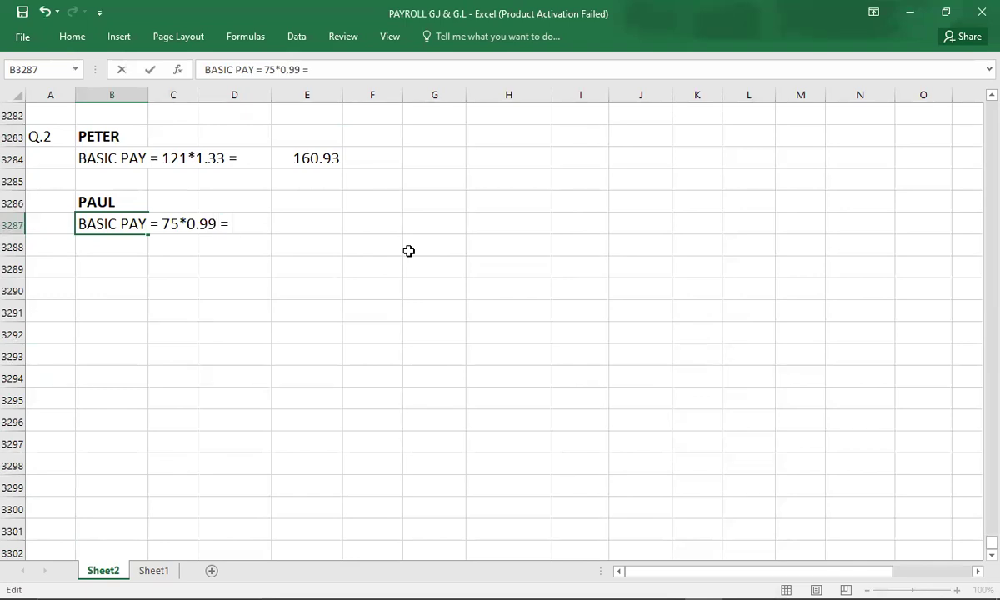
- Enter 74.25 in E3287 as the second employee's basic pay
key(Right)
key(Right)
key(Right)
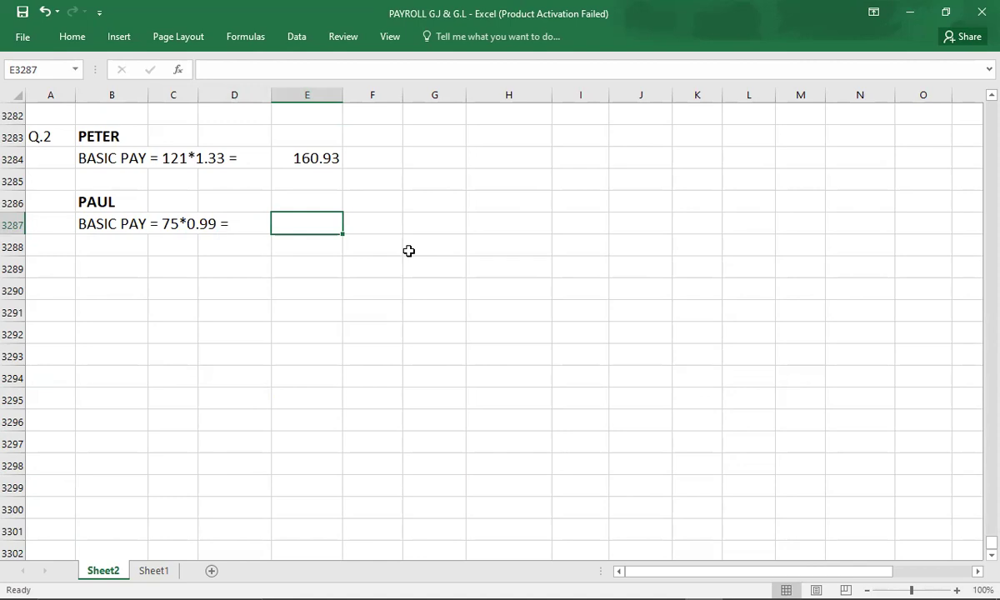
text(74.25)
key(Return)
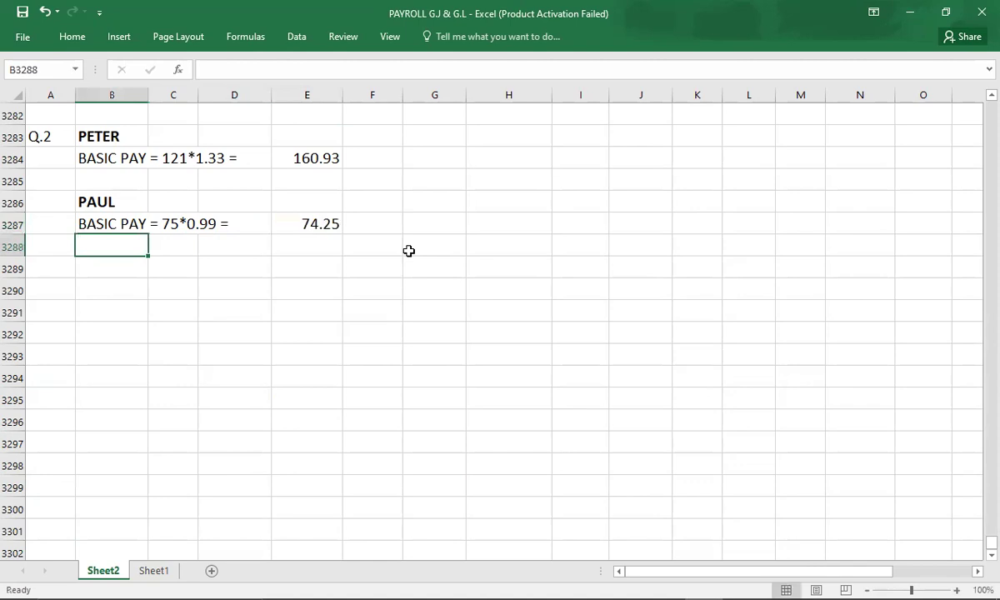
- Enter the guaranteed minimum wage of 80 in F3287 beside the second employee's basic pay and make it bold
key(Up)
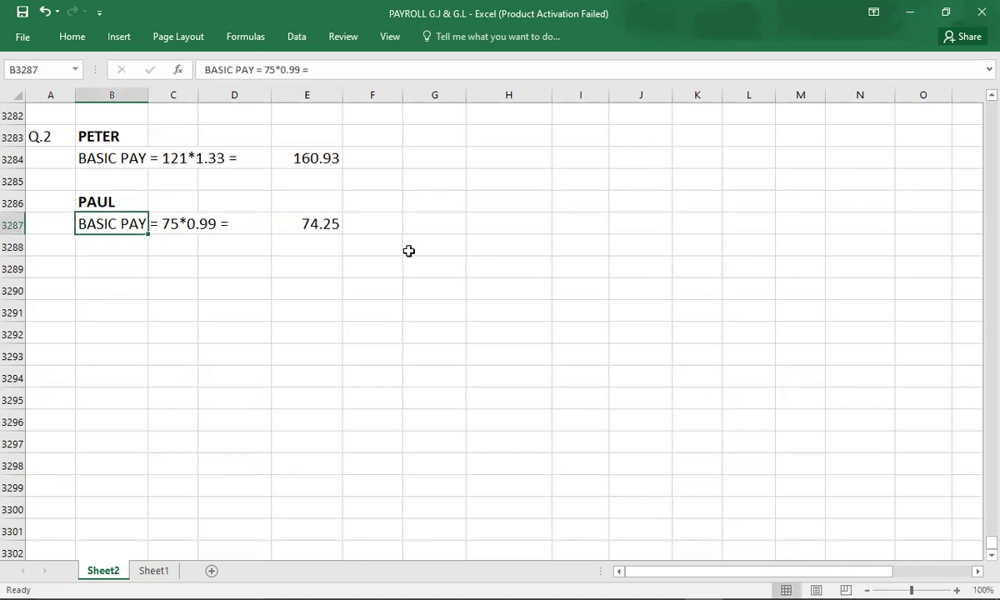
key(alt+Tab)
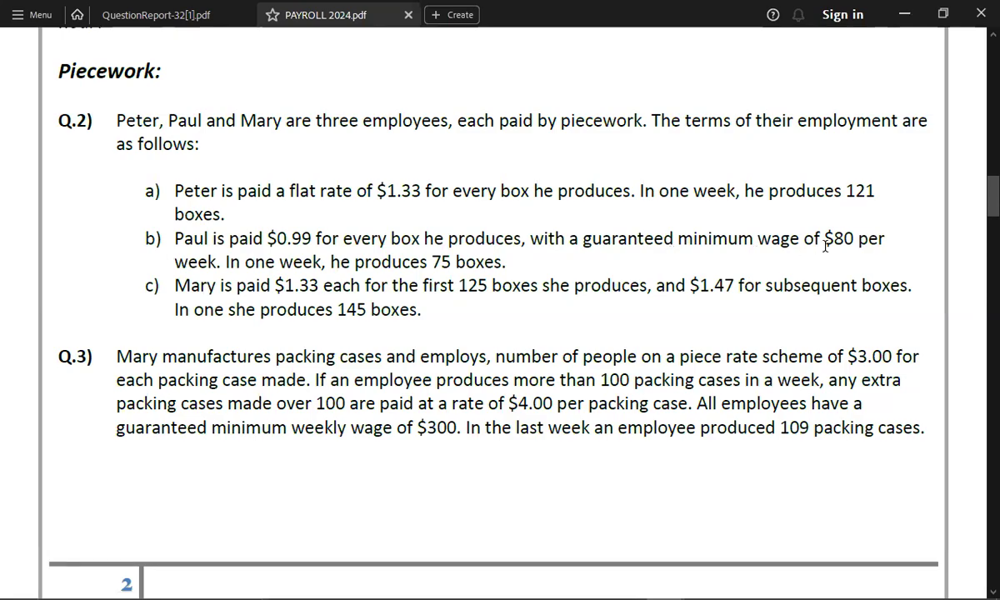
key(alt+Tab)
key(Right)
key(Right)
key(Right)
key(Right)
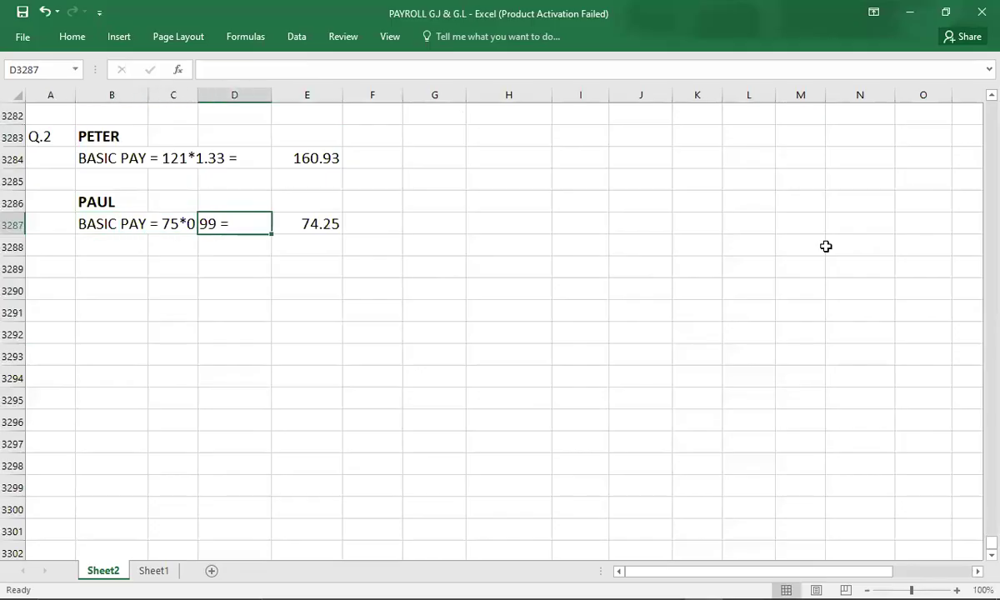
text(80)
key(Return)
key(Up)
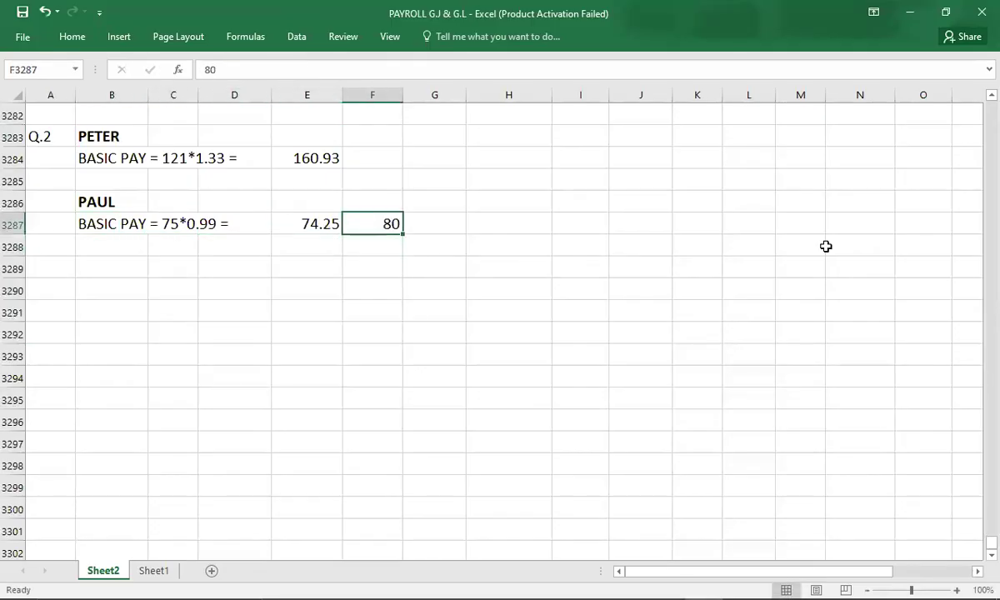
key(ctrl+b)
key(Left)
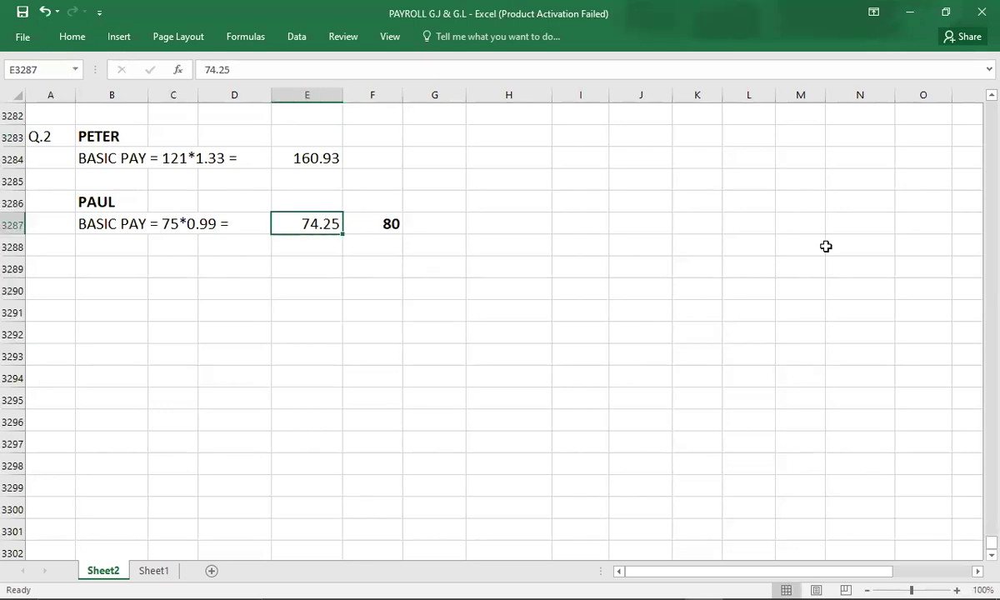
- Enter the third employee's name as a bold heading in B3289
click(94, 272)
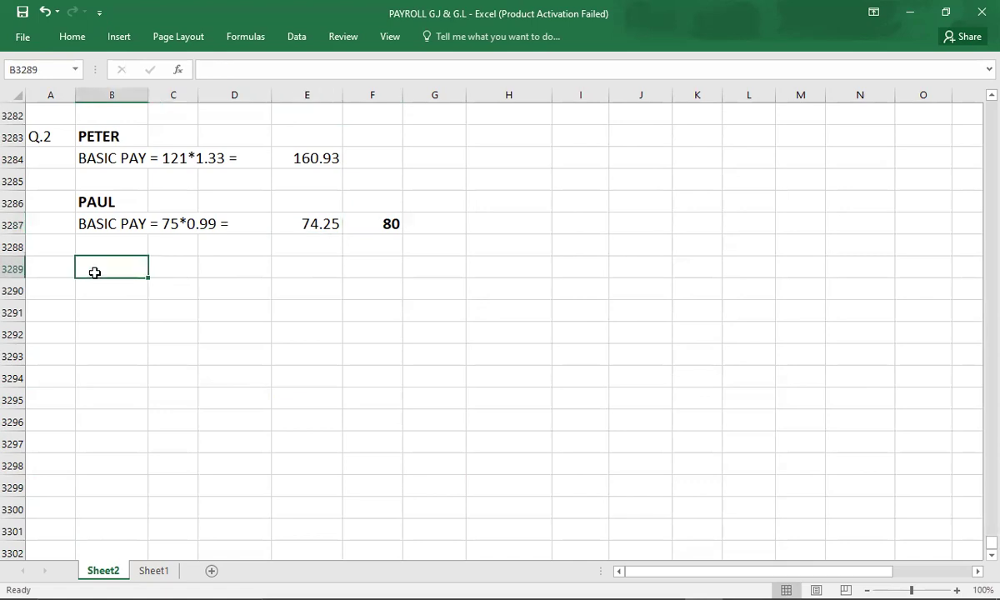
text(MARY)
key(Up)
key(Down)
key(ctrl+b)
key(Down)
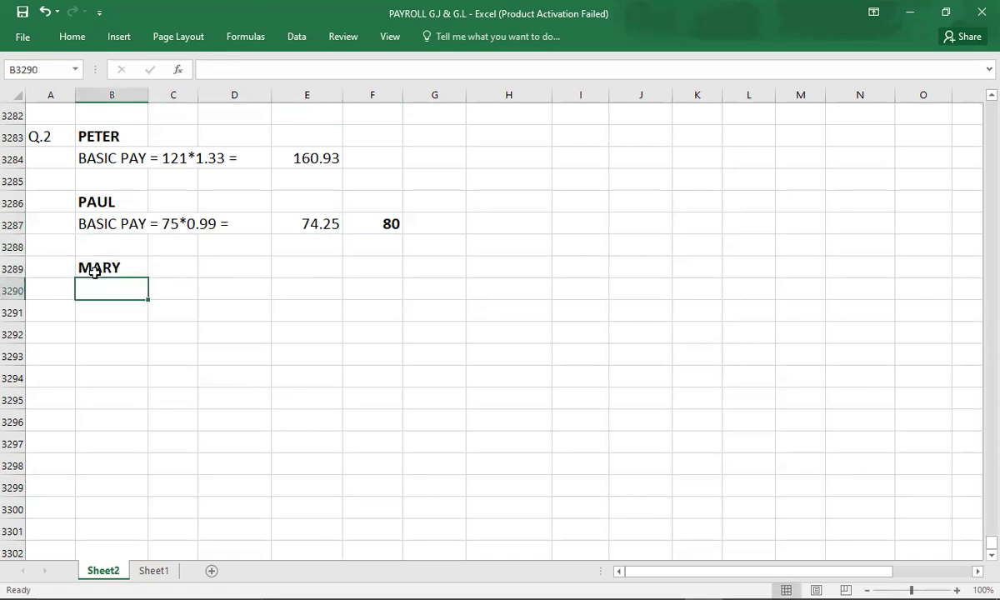
- Enter the label "BASIC PAY =" in B3290 for the third employee, checking her piecework terms in the question PDF
key(alt+Tab)
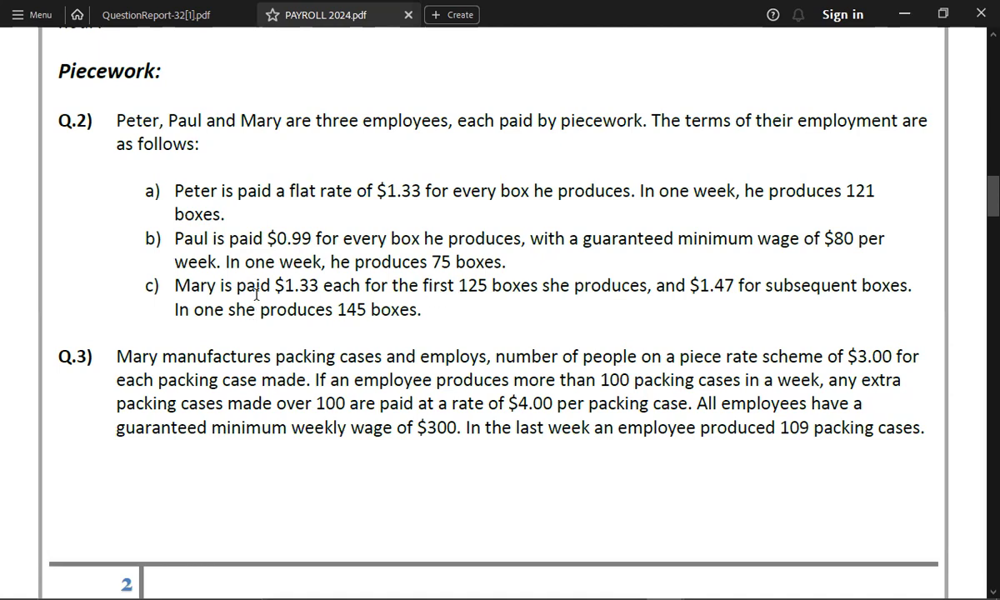
key(alt+Tab)
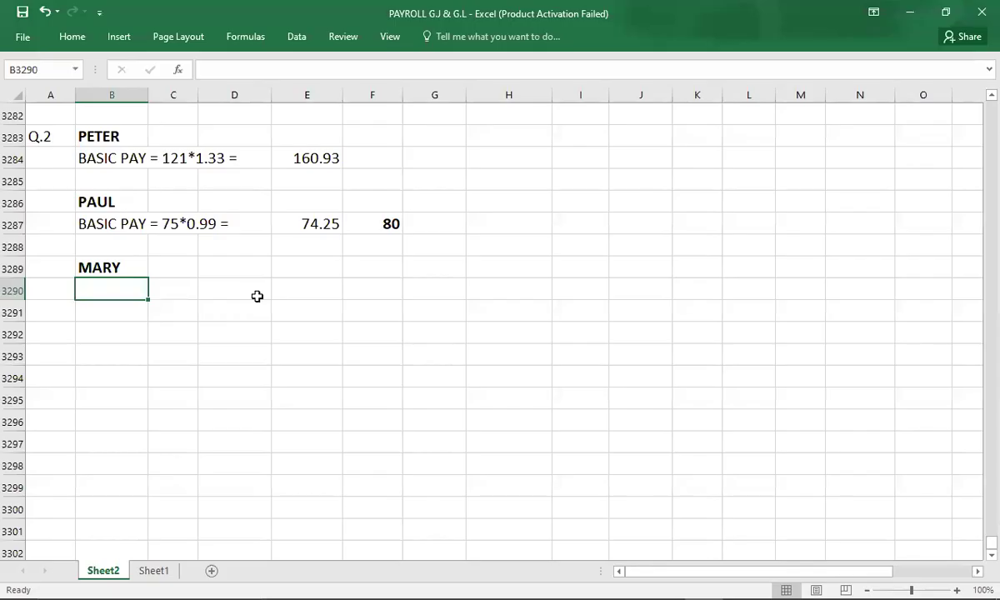
text(BASIC PAY)
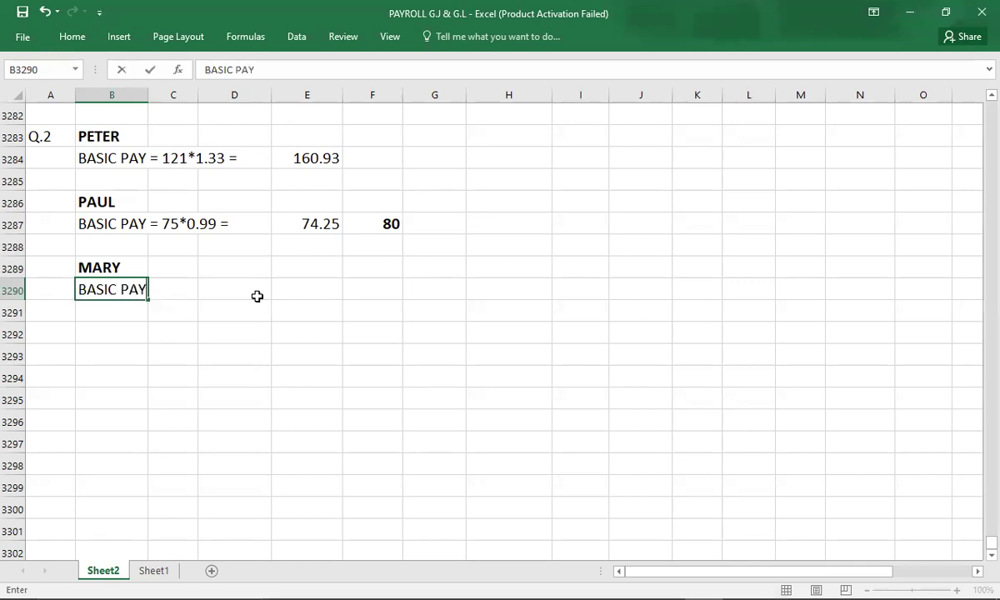
text( =)
key(Tab)
key(alt+Tab)
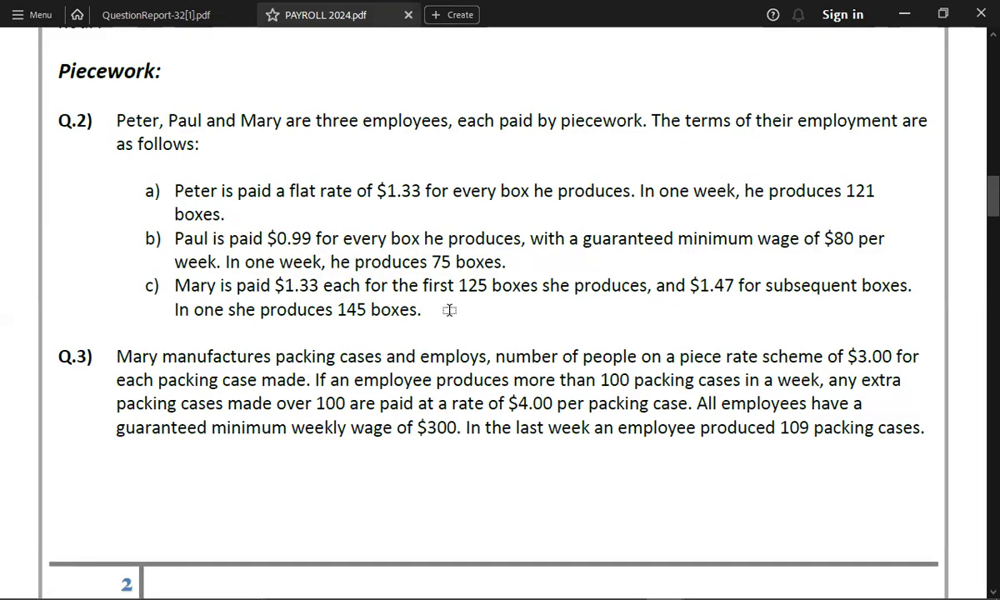
key(alt+Tab)
text(15-)
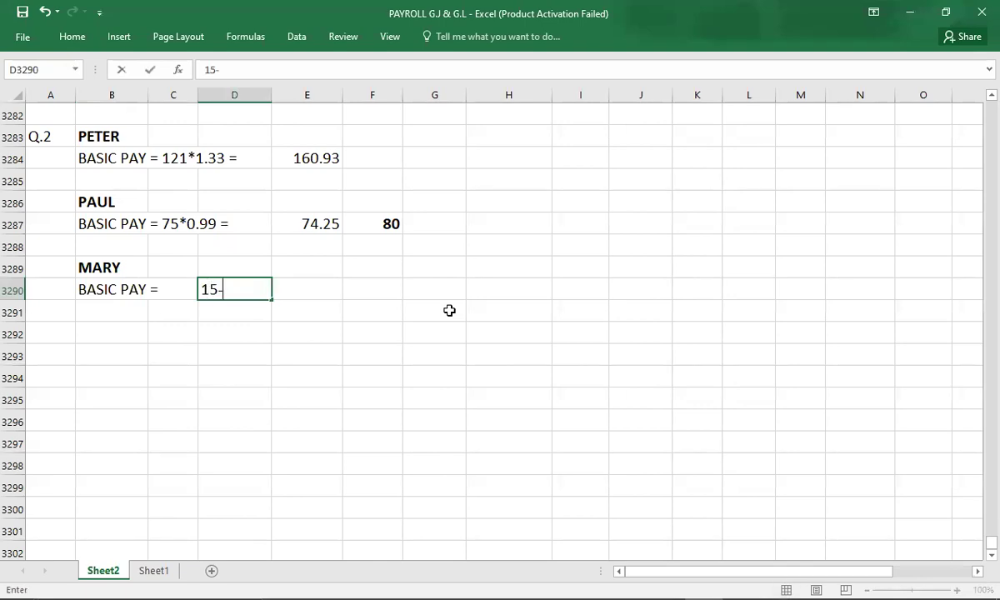
text(*1.33)
key(Tab)
key(Return)
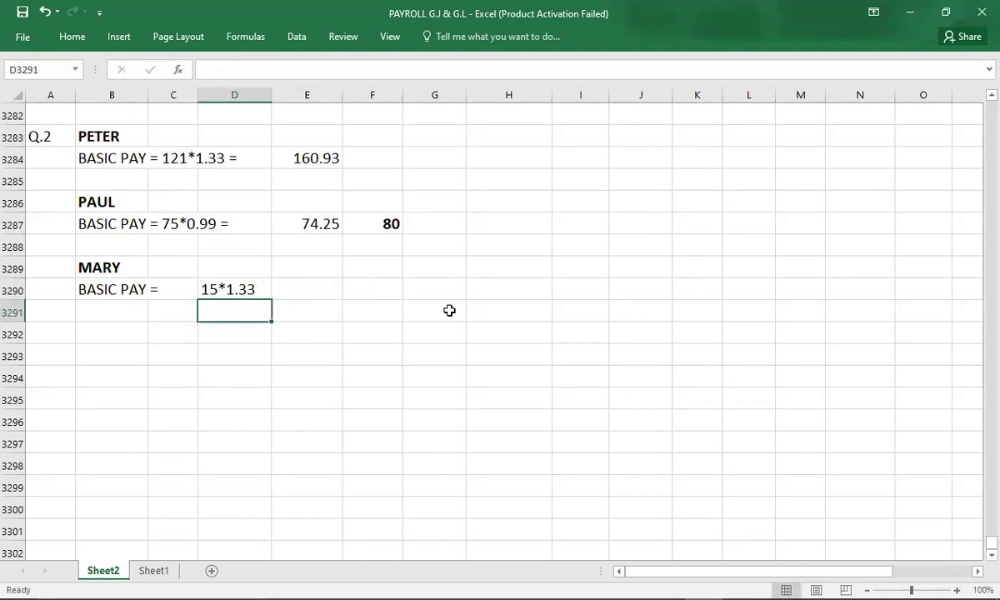
text(112)
key(BackSpace)
key(BackSpace)
key(BackSpace)
text(1)
key(Up)
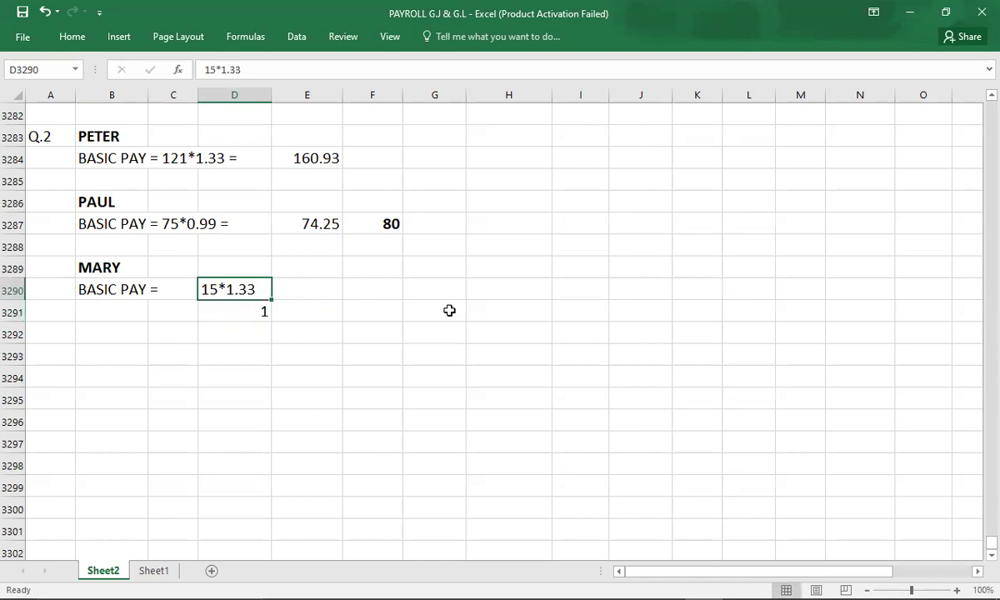
- Enter the calculation "125*1.33=" in D3290 and its result 166.25 in E3290
text(125*1.33)
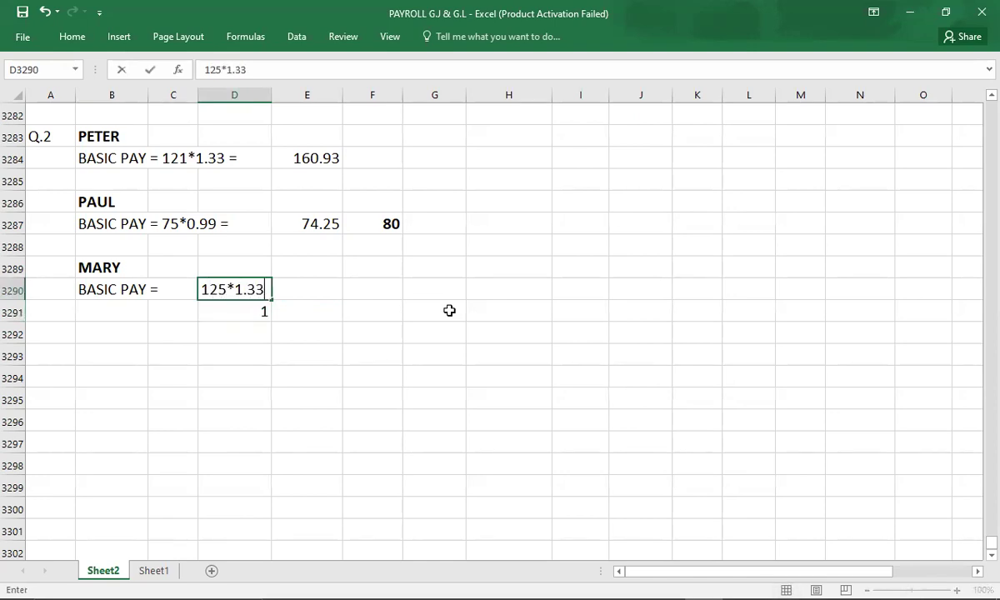
text(=)
key(Tab)
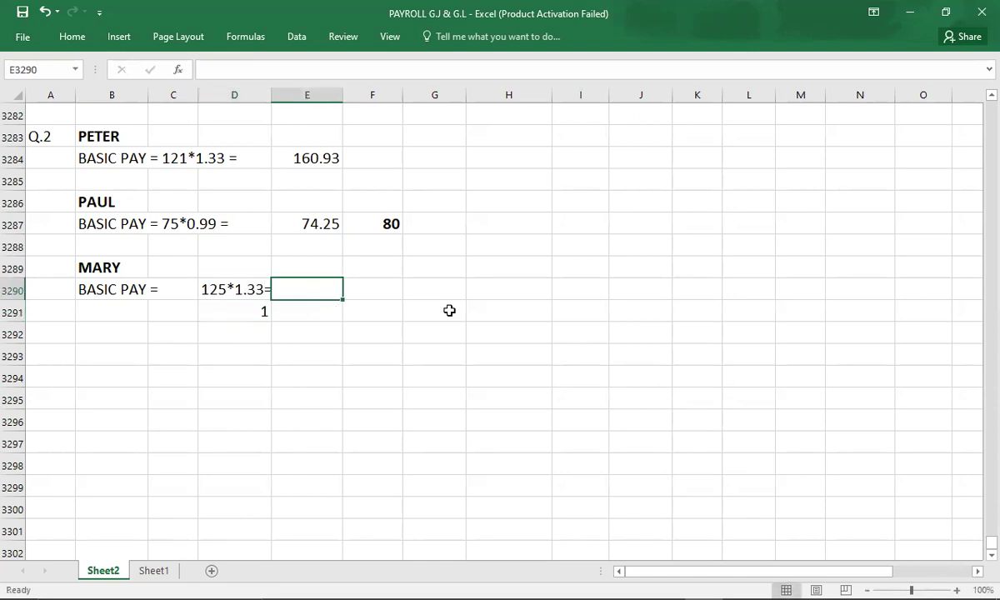
text(166)
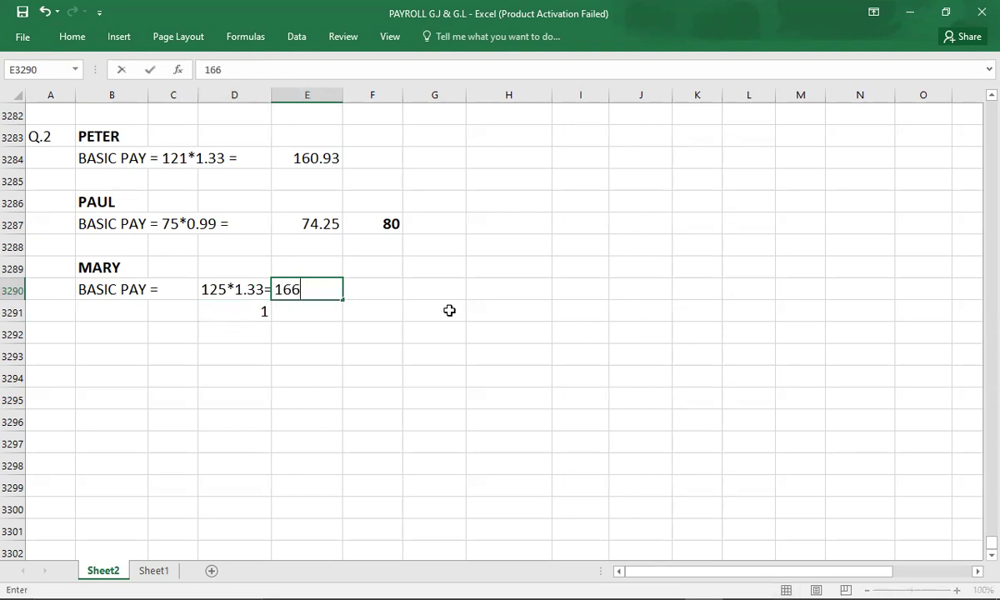
text(.25)
key(Return)
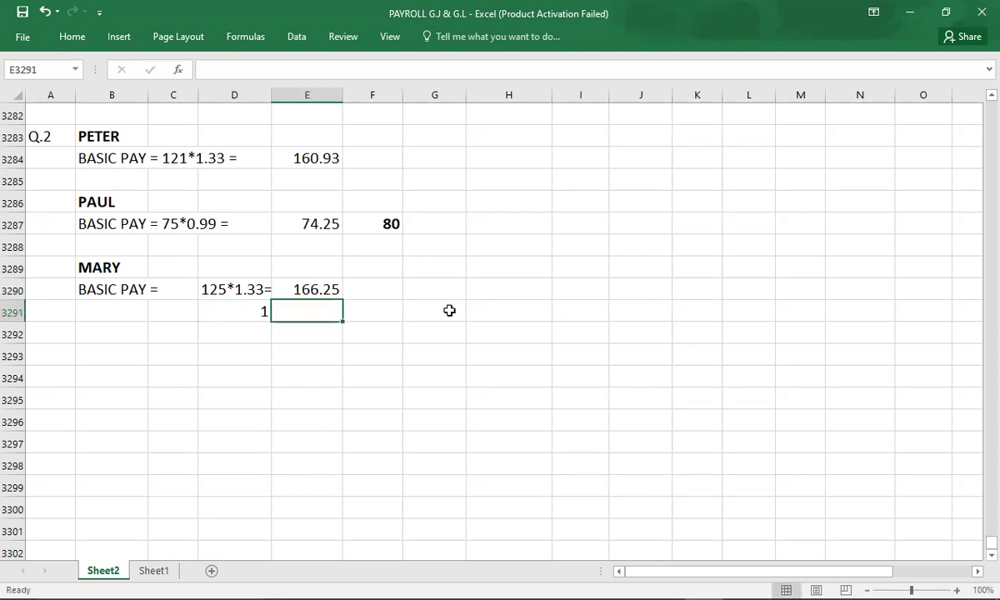
- Replace the stray entry in D3291 with "20*1.47 =" for the boxes above 125, using the question's rate
key(Left)
key(Delete)
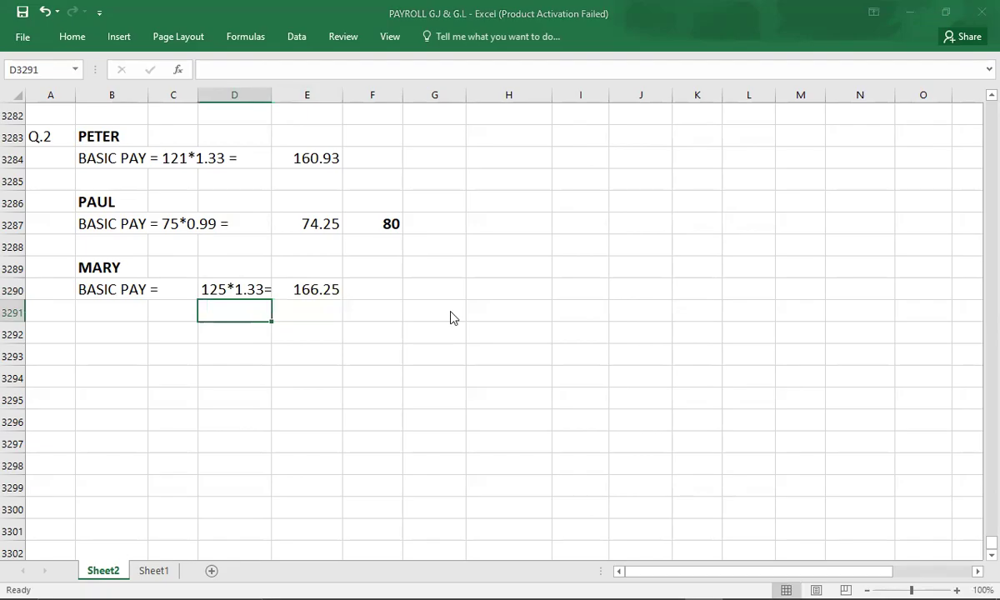
key(alt+Tab)
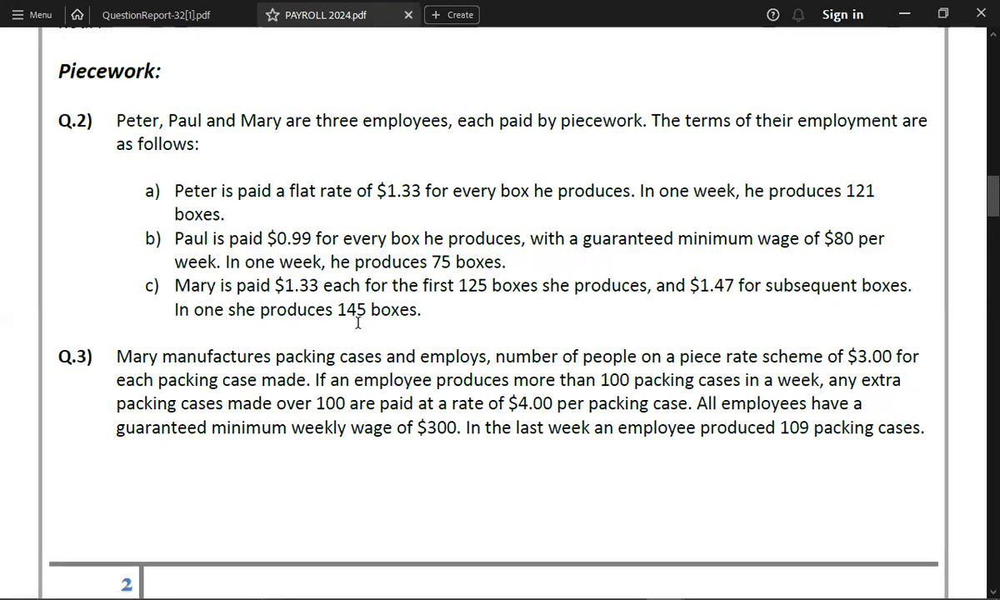
key(alt+Tab)
text(20*)
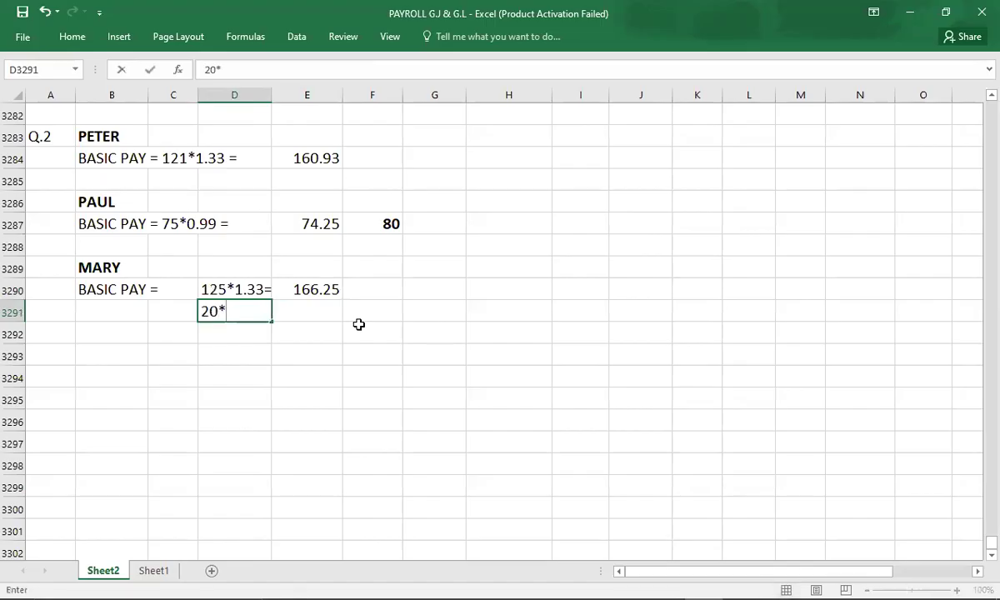
key(alt+Tab)
key(alt+Tab)
text(1.47)
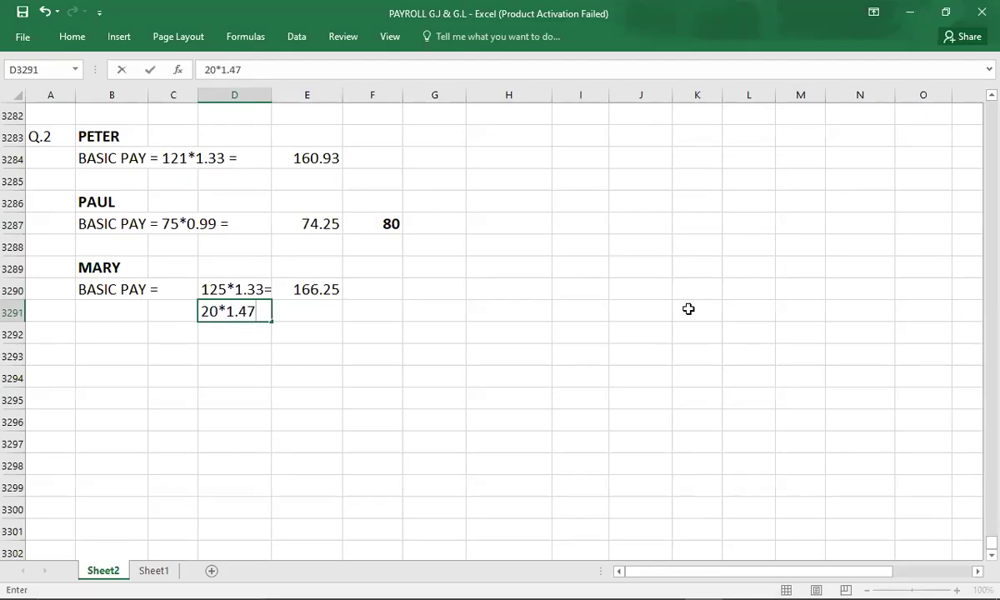
key(Tab)
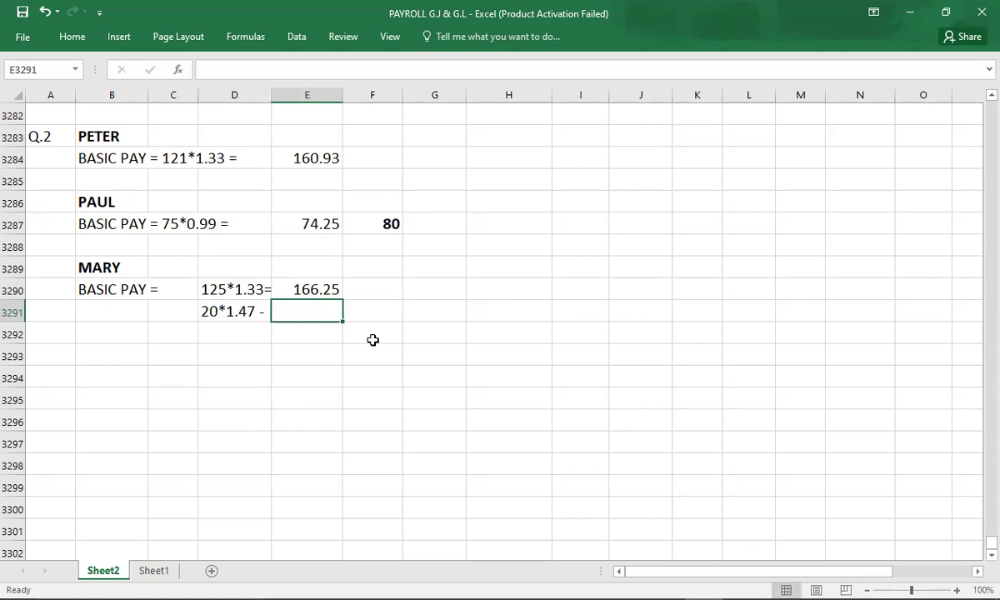
double_click(259, 310)
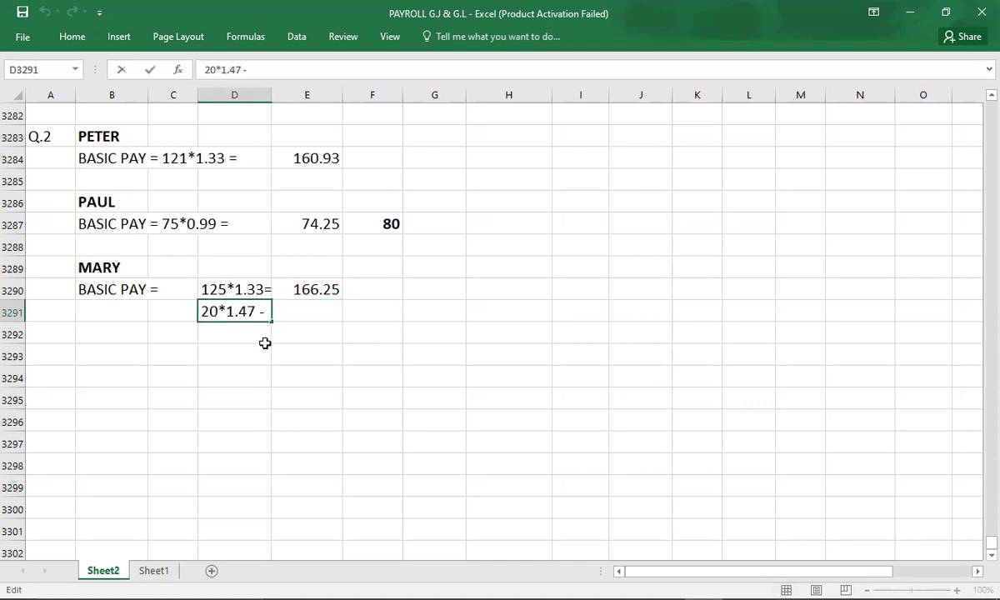
text(=)
key(Tab)
- Enter 29.4 in E3291 and the third employee's total pay of 195.65 in E3292
text(29.4)
key(Return)
key(Up)
key(Right)
key(Up)
key(shift+Down)
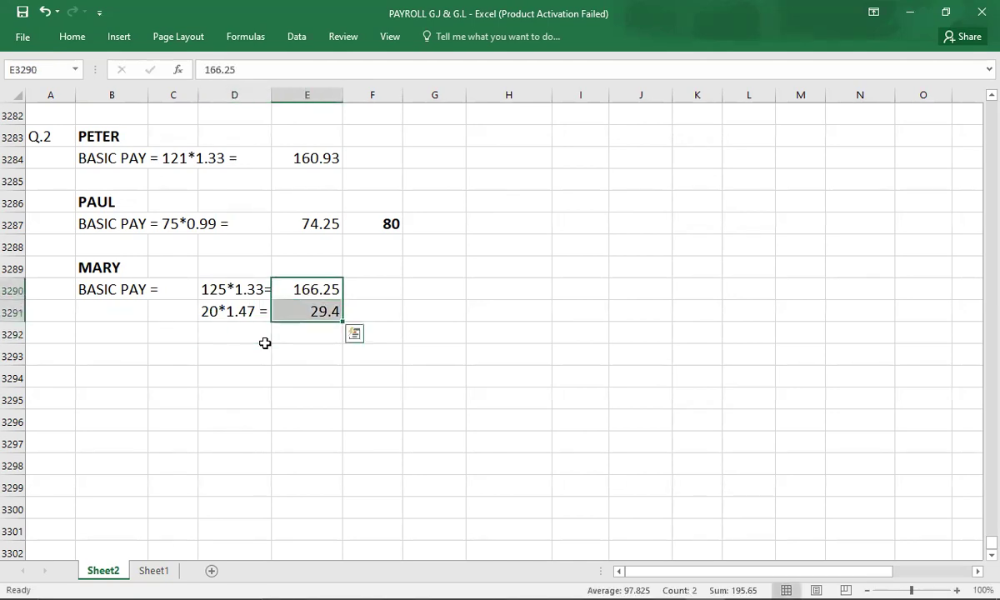
key(Down)
key(Down)
text(195.65)
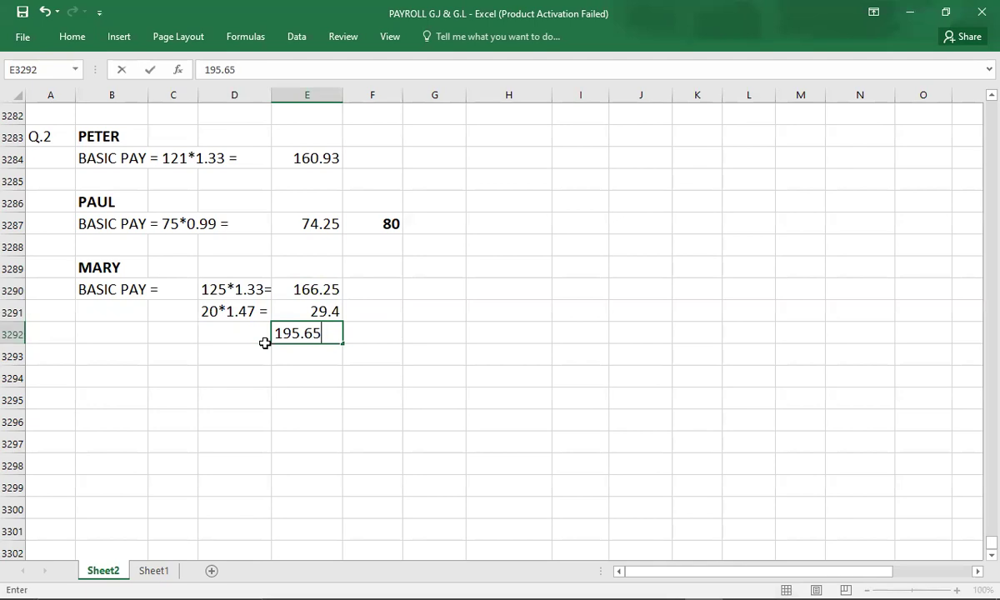
key(Return)
key(Up)
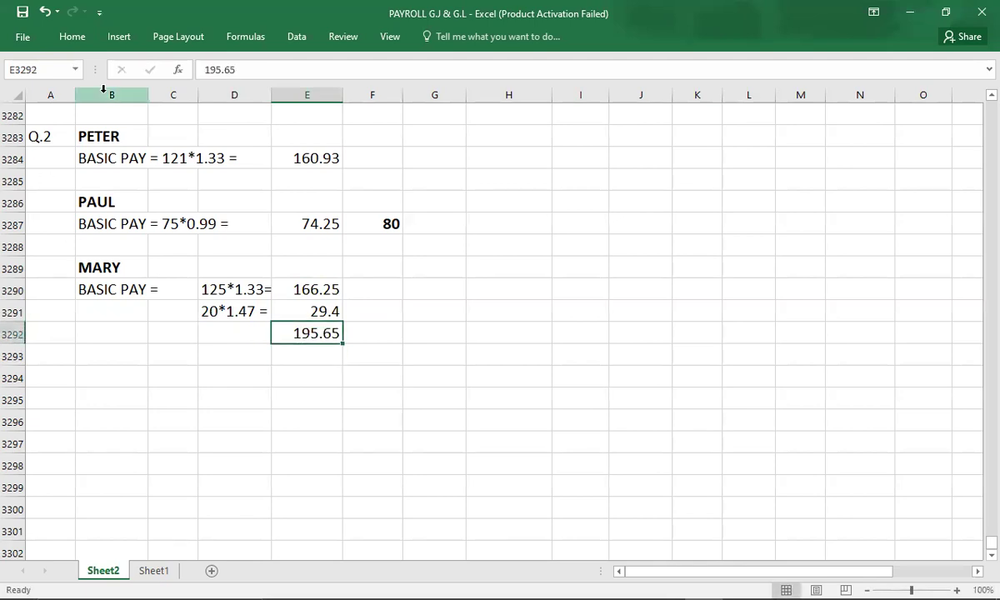
- Apply a top and double bottom border to the total in E3292, then collapse the ribbon
click(73, 37)
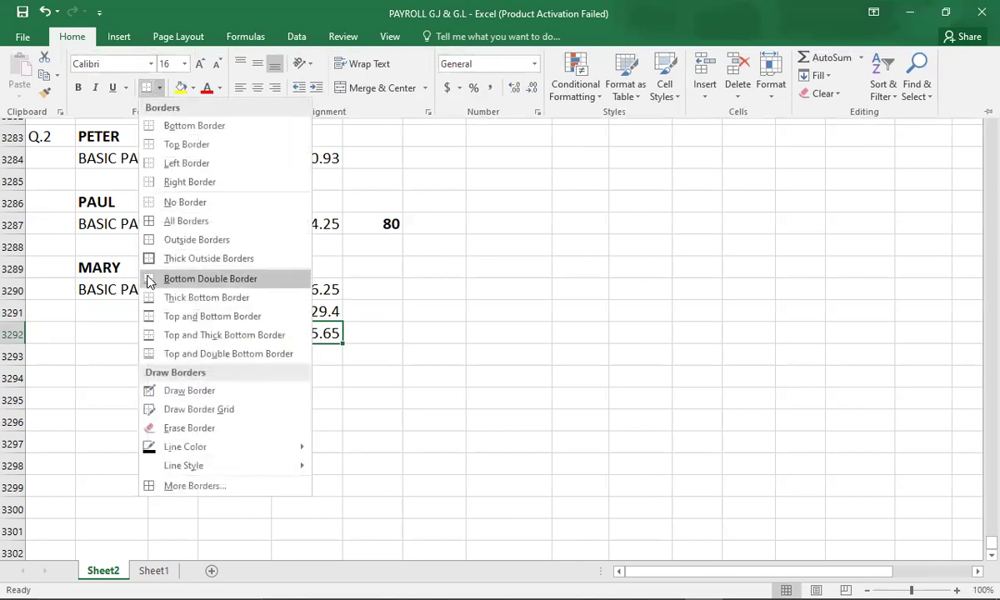
click(151, 352)
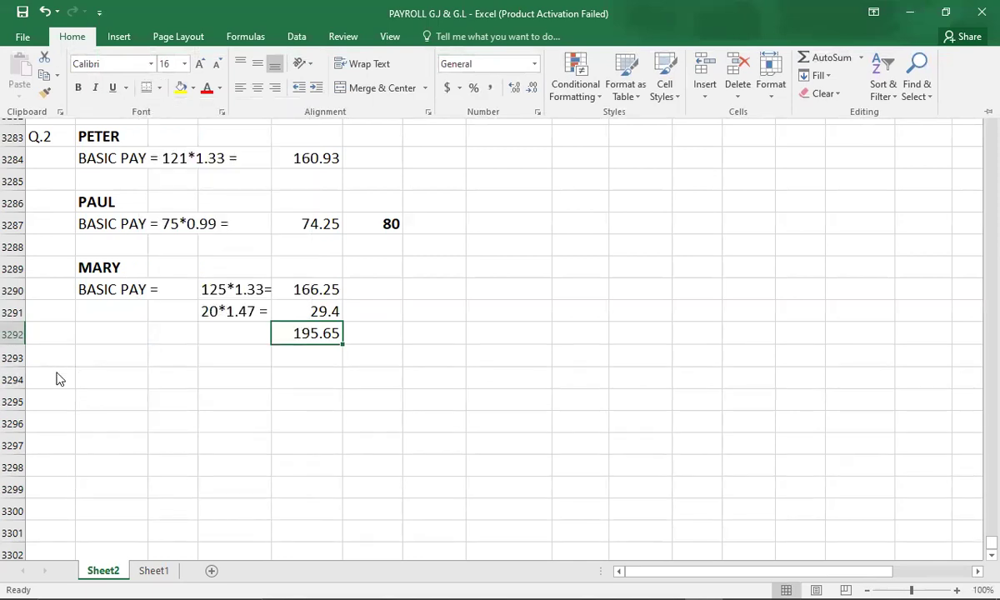
key(ctrl+F1)
- Enter the question label "Q.3" in A3294
click(57, 371)
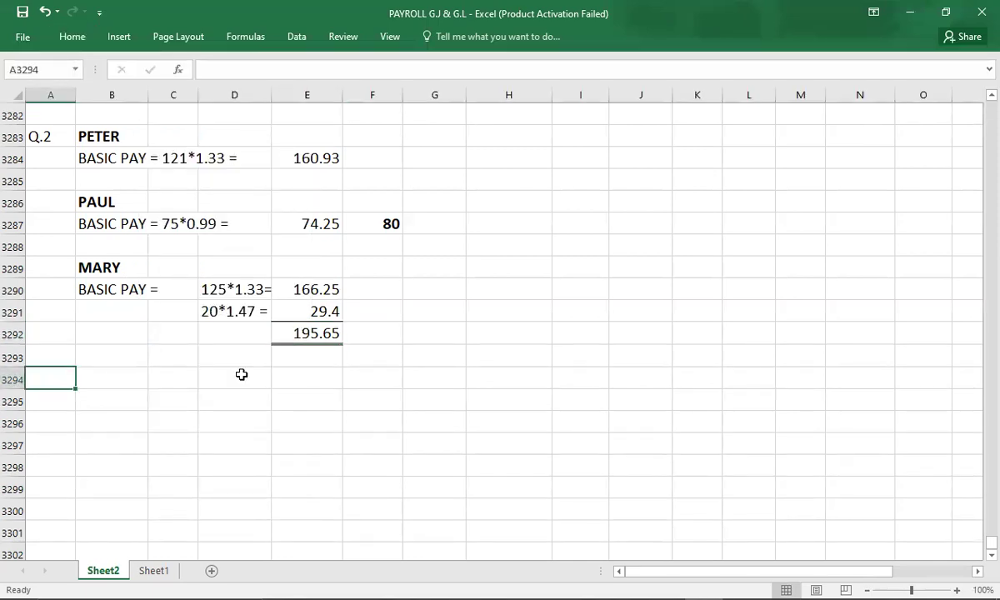
text(Q.3)
key(Tab)
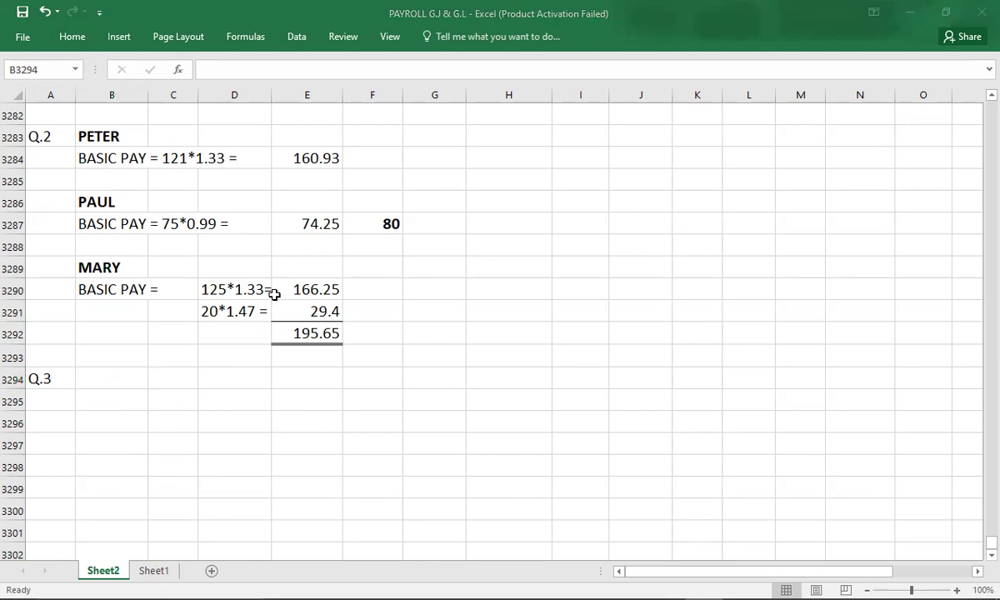
- Enter "BASIC PAYA = 100*3" in B3295 for the first 100 packing cases, using the figures of Q.3 in the PDF
key(alt+Tab)
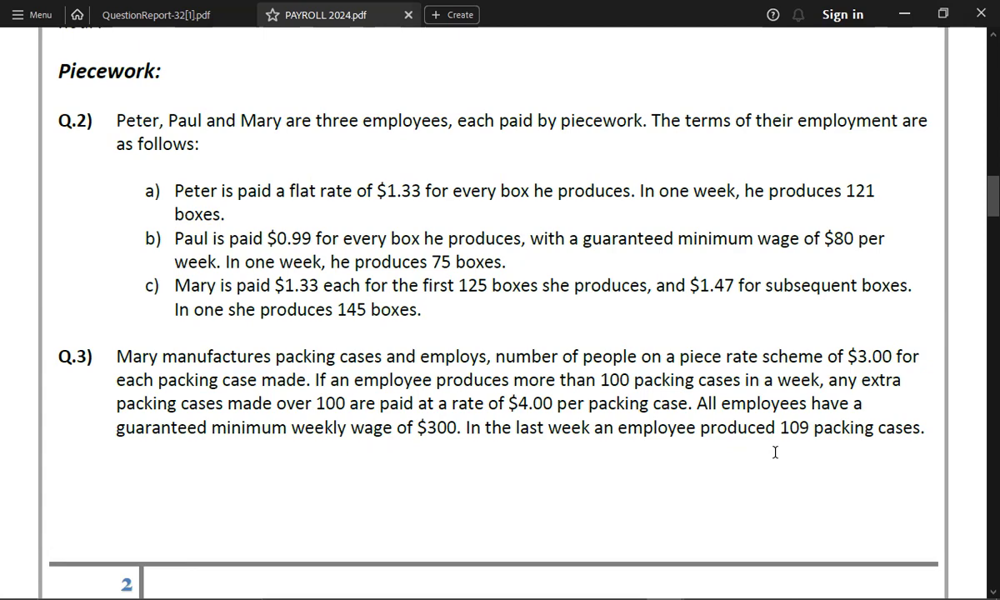
key(alt+Tab)
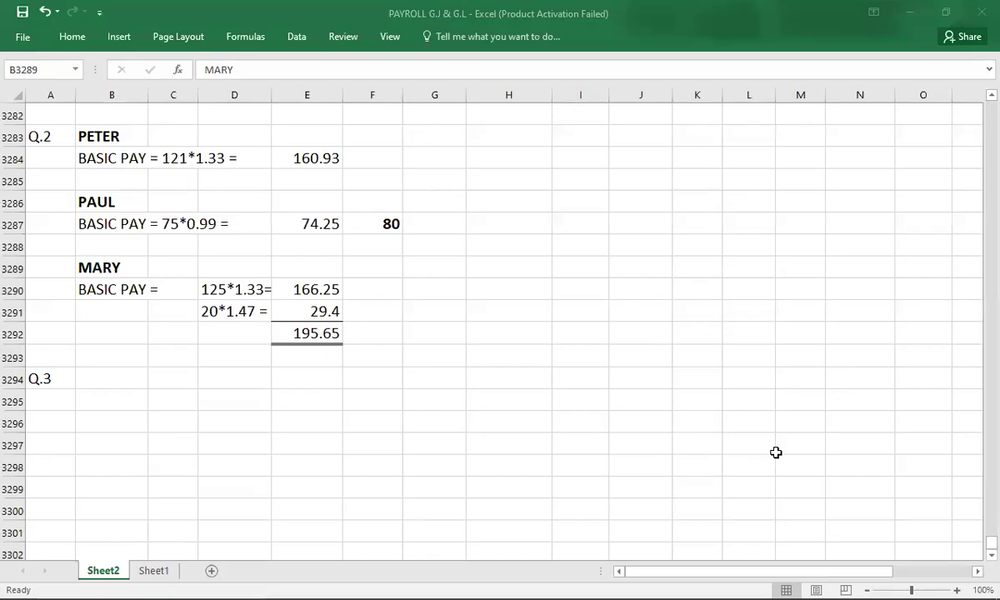
key(alt+Tab)
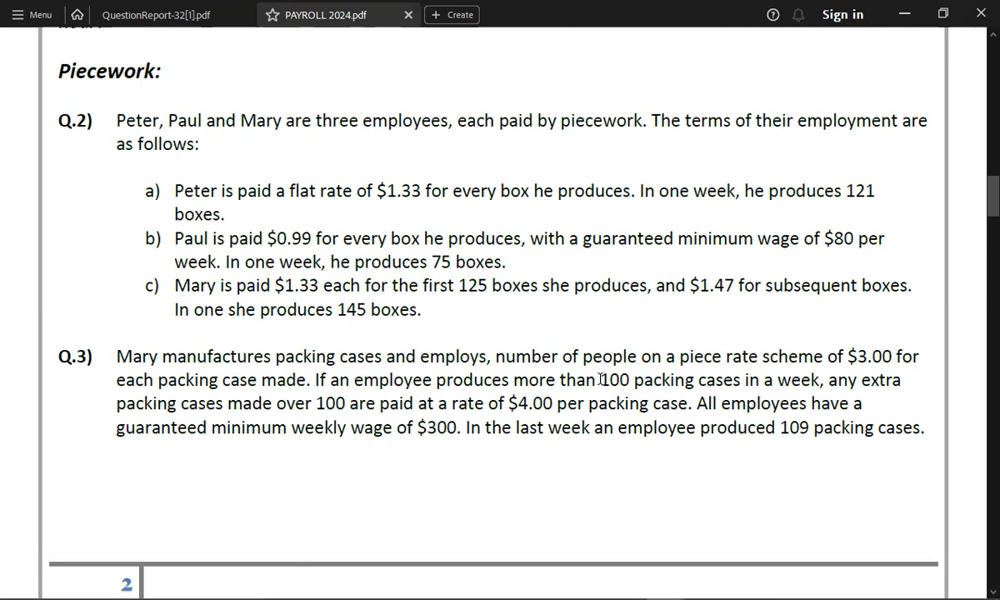
key(alt+Tab)
key(Down)
key(Down)
key(Down)
key(Down)
key(Down)
key(Down)
key(Up)
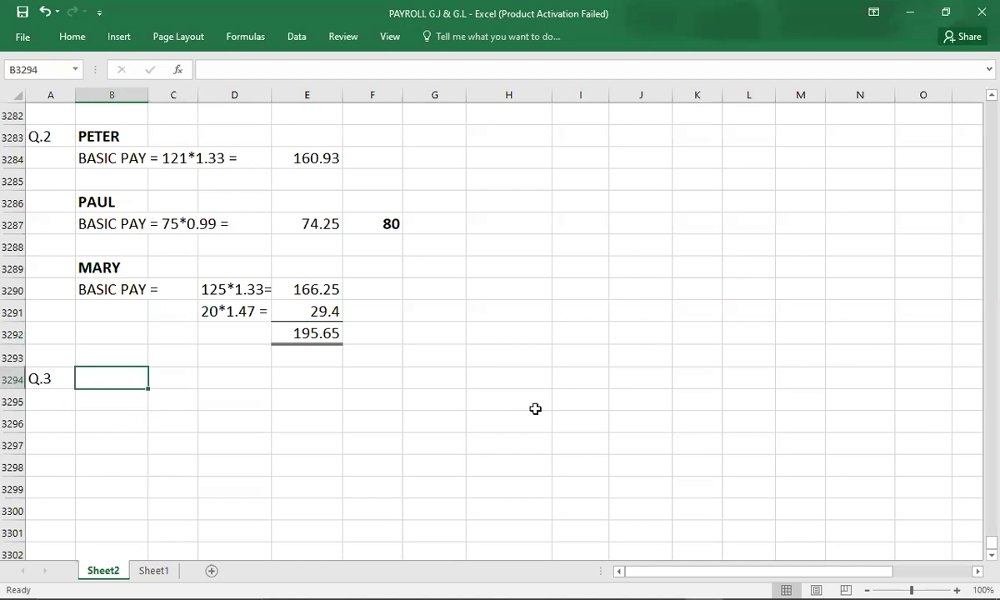
key(Down)
text(BAS)
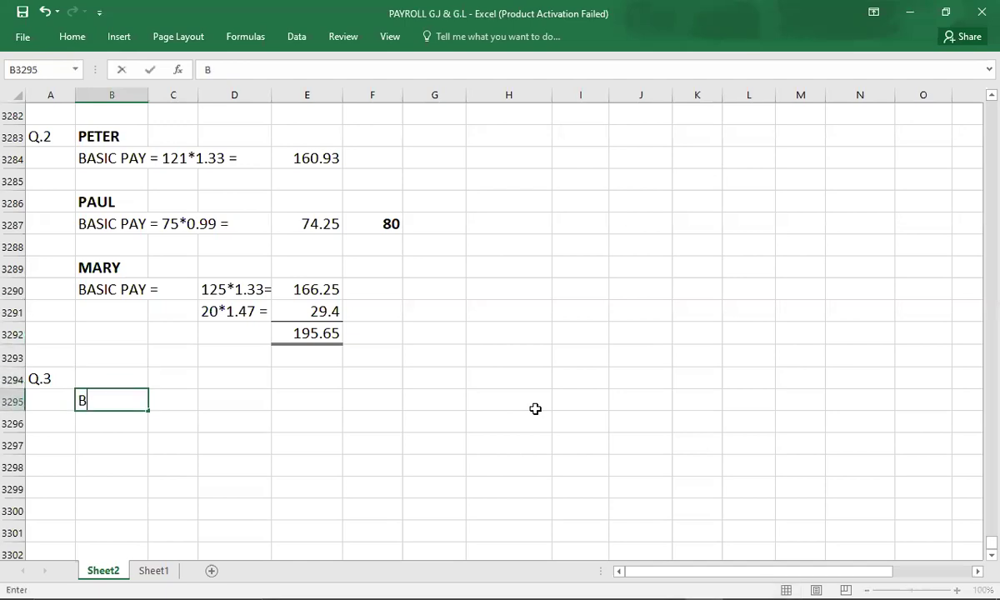
text(IC PAYA =)
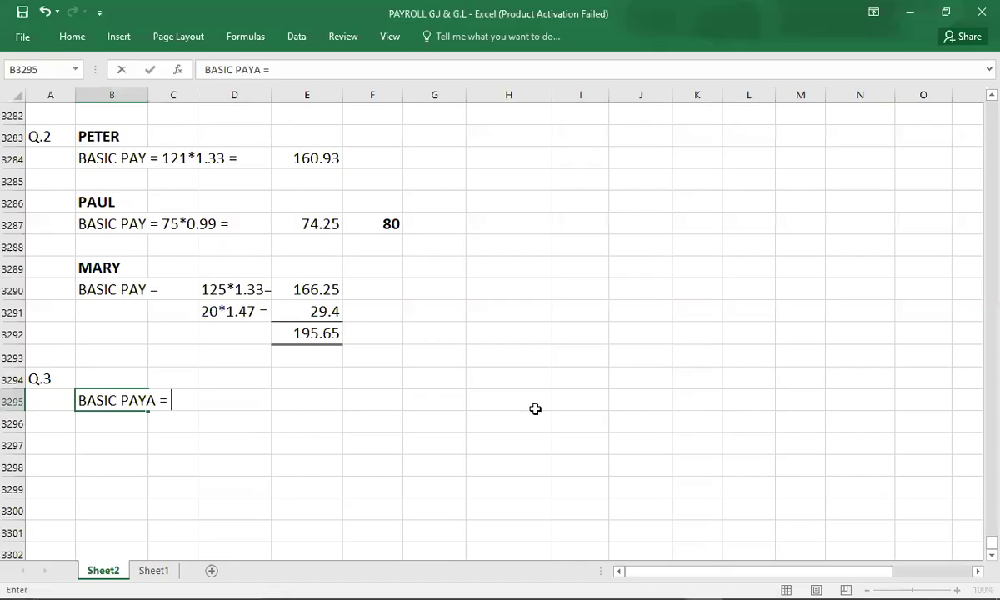
text(100*3)
key(ctrl+Return)
- Enter 300 in E3295 as the pay for the first 100 packing cases
key(Tab)
key(Tab)
key(Tab)
text(300)
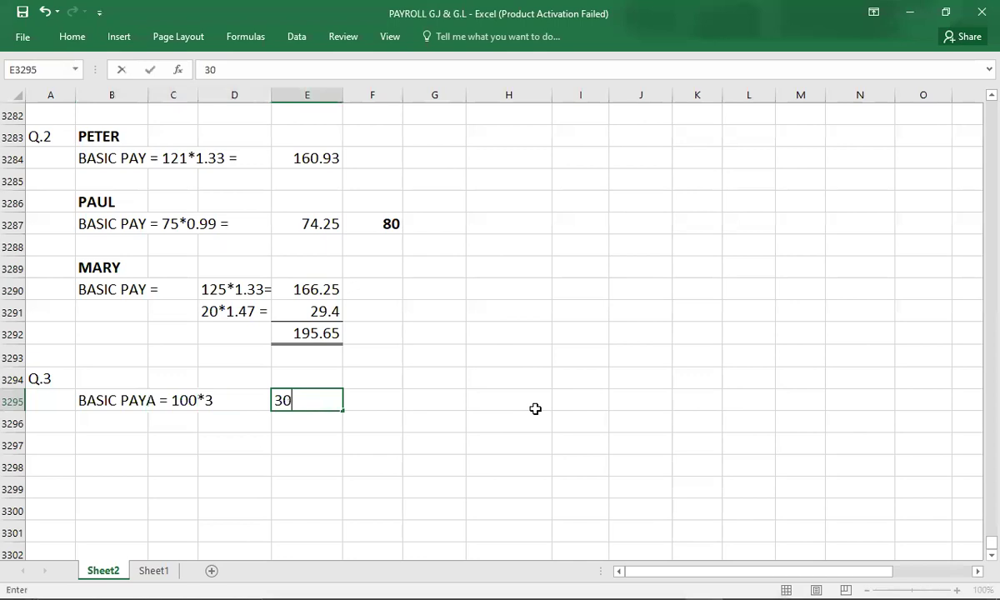
key(Return)
- Enter the calculation "9*4" in C3296 for the extra packing cases, checking the number produced in the PDF
key(Tab)
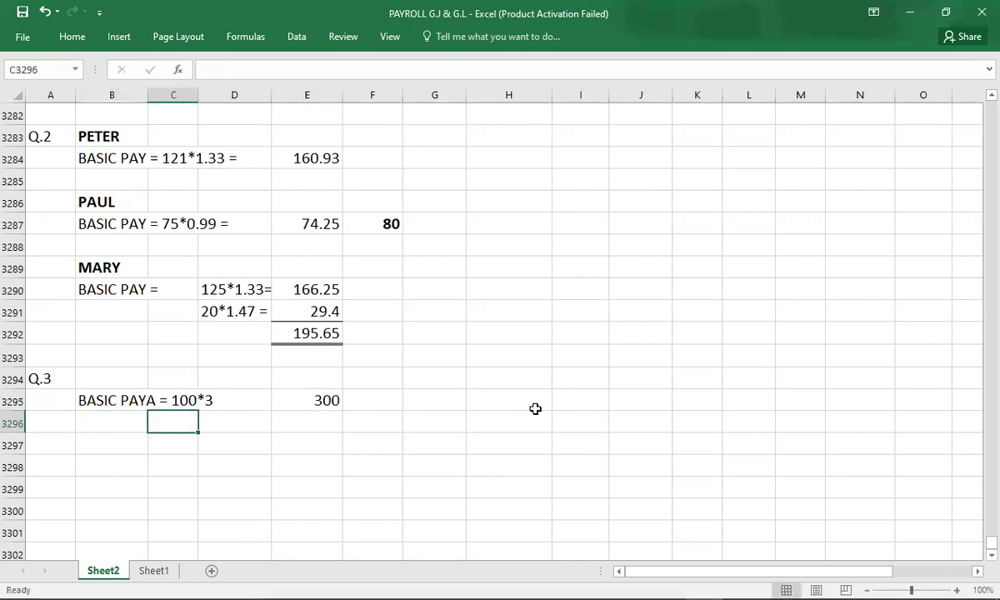
key(alt+Tab)
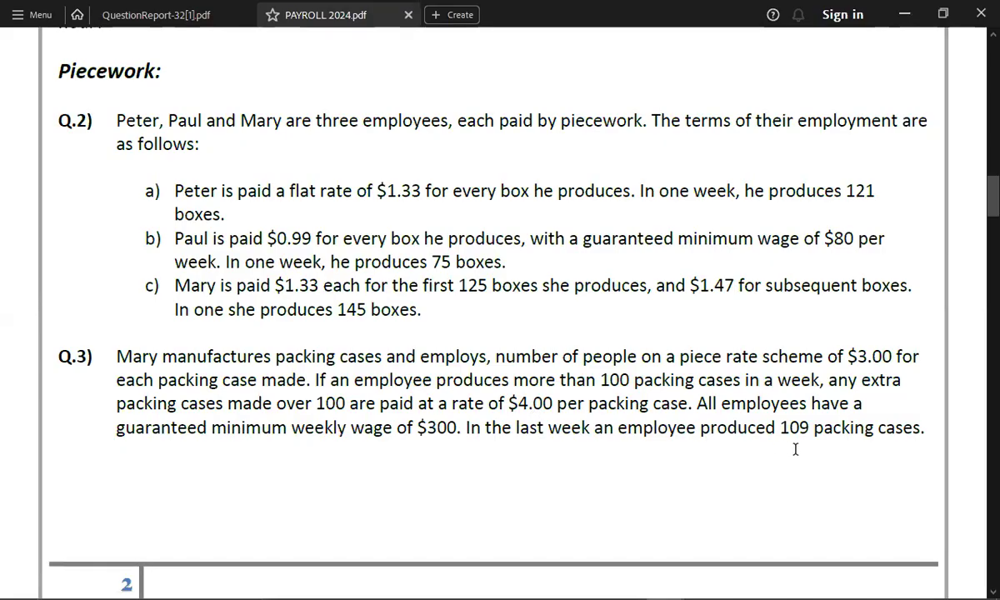
key(alt+Tab)
text(9*4)
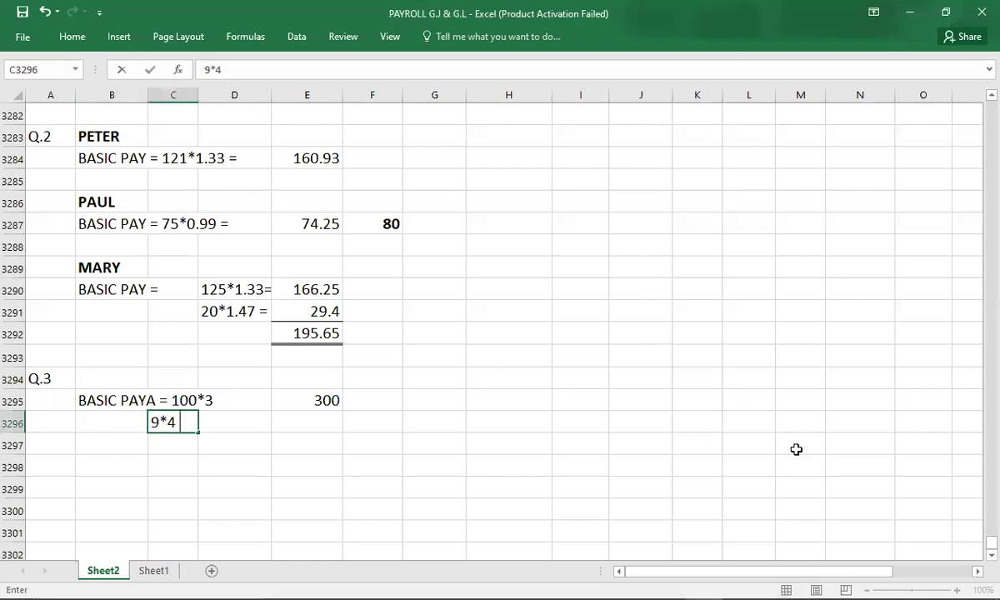
key(Tab)
key(Tab)
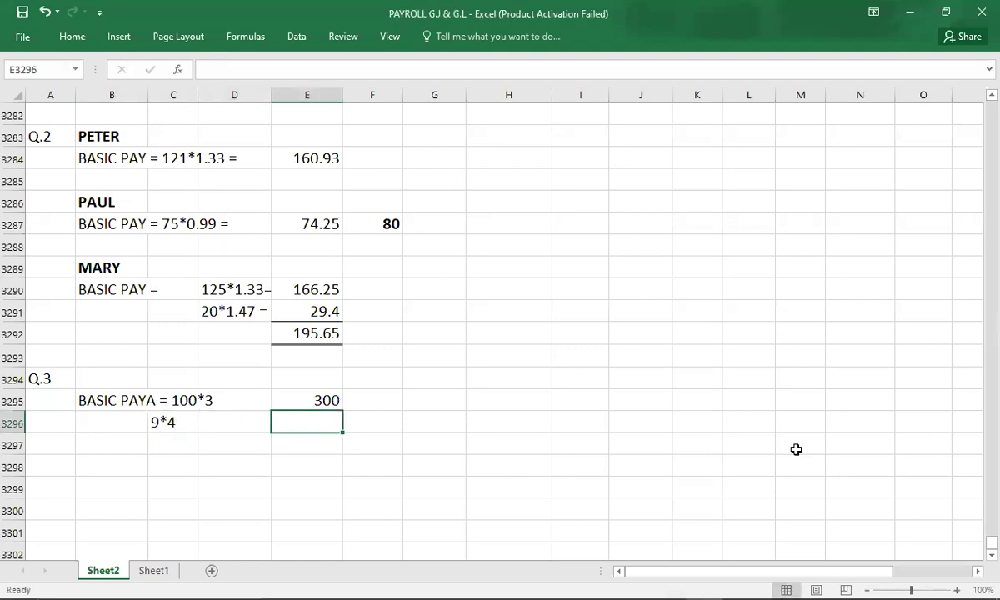
- Enter 36 in E3296 as the pay for the extra packing cases
text(360)
key(Return)
key(Up)
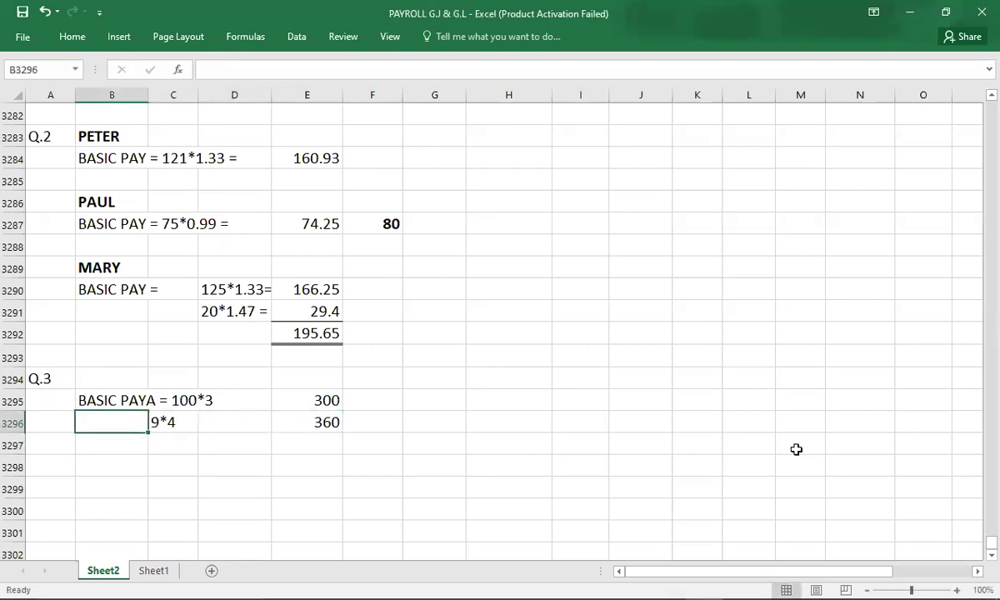
key(Right)
key(Right)
key(Right)
key(F2)
key(BackSpace)
key(Return)
- Enter the total pay of 336 for Q.3 in E3297
key(Up)
key(Up)
key(Down)
key(Down)
text(336)
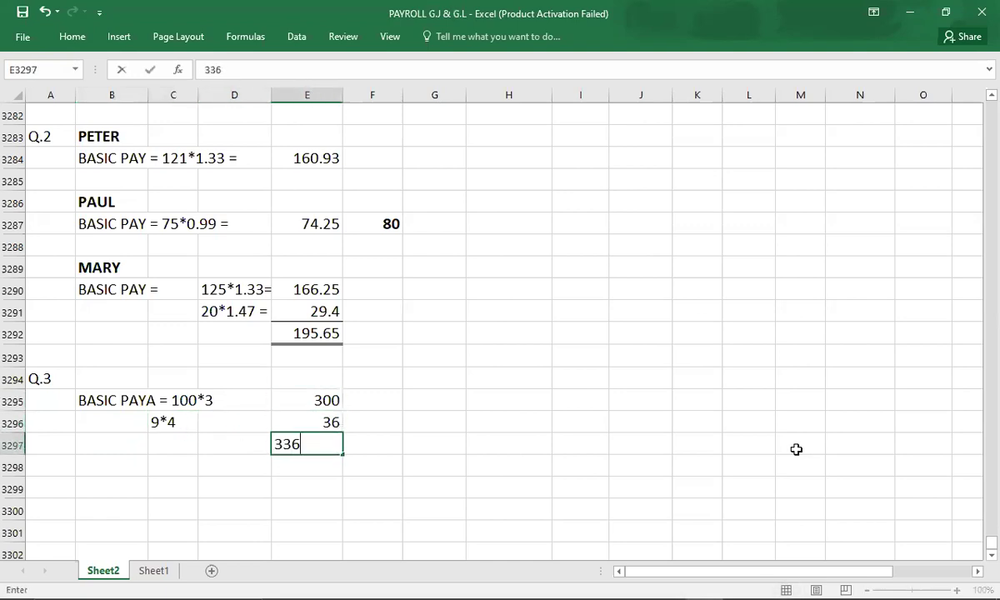
key(Tab)
text(1)
key(BackSpace)
key(Left)
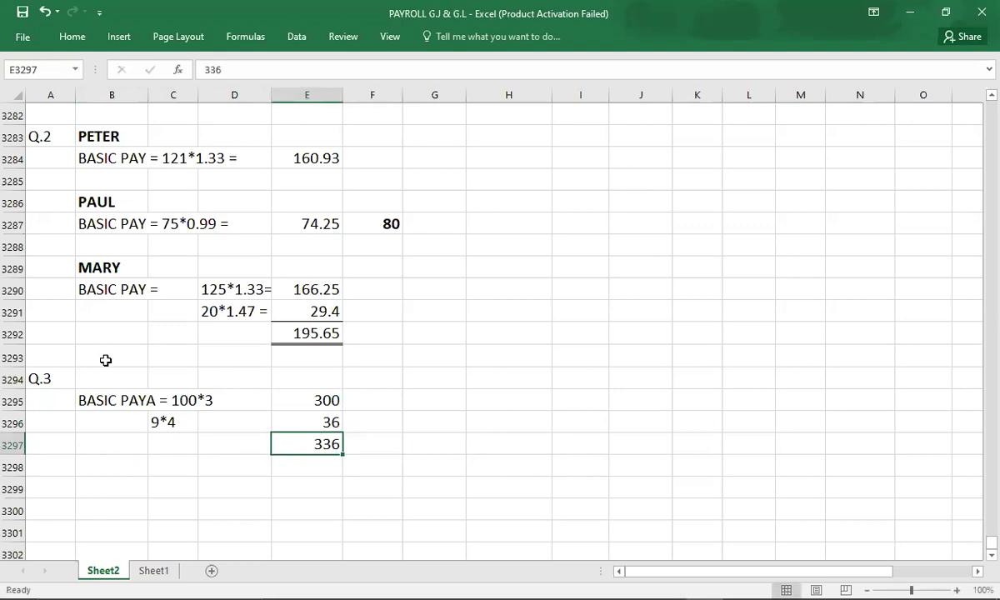
- Correct the misspelled Q.3 label in B3295 to "BASIC PAY = 100*3"
double_click(142, 396)
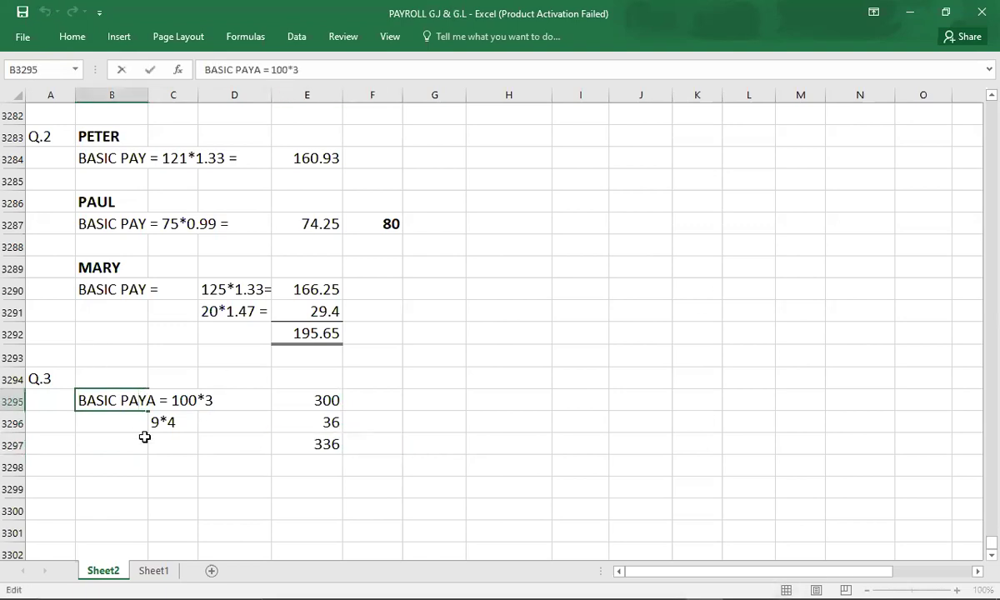
key(Delete)
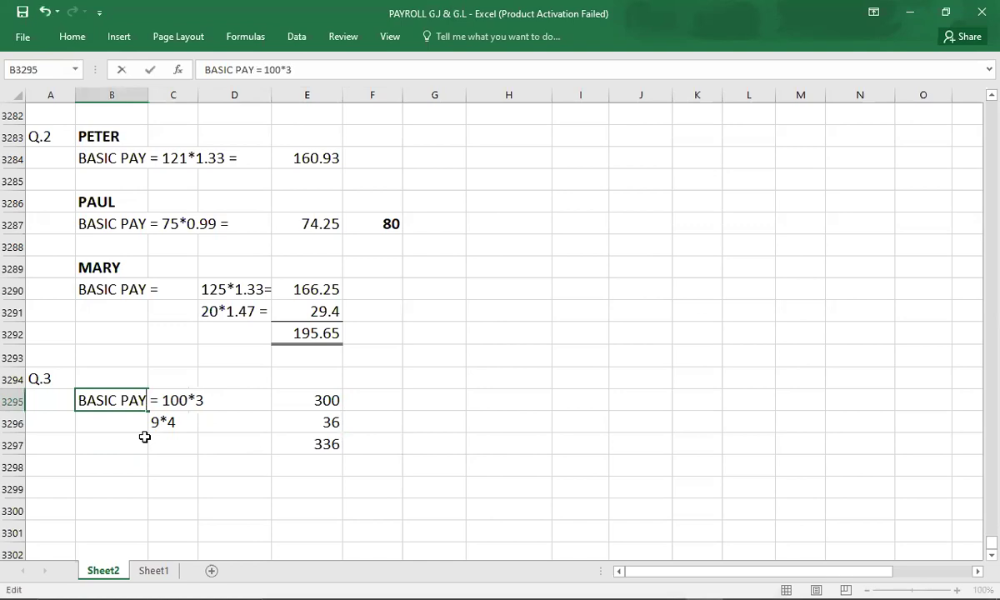
click(315, 449)
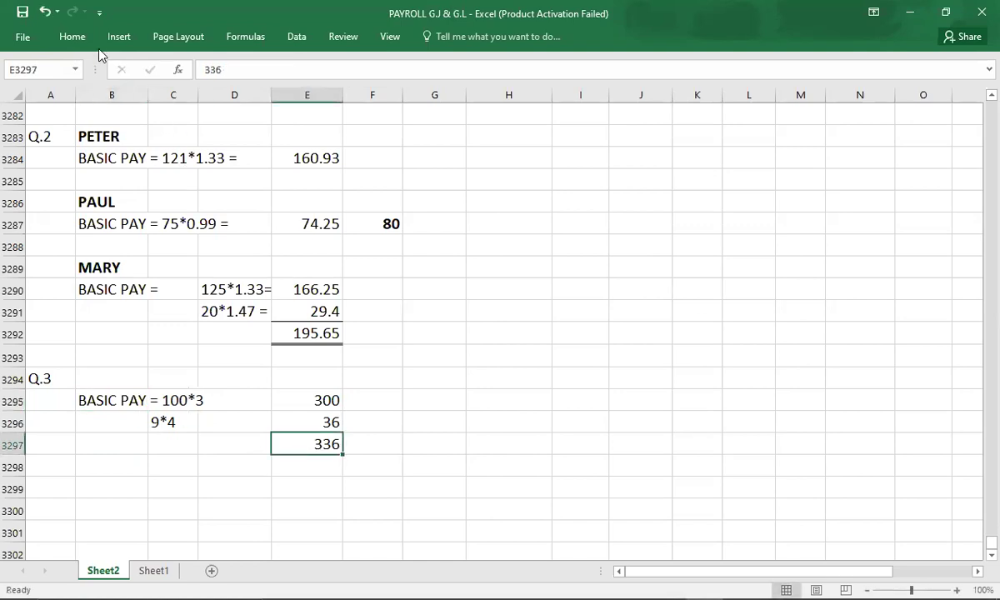
- Apply a single top and double bottom border to the Q.3 total in E3297
click(79, 33)
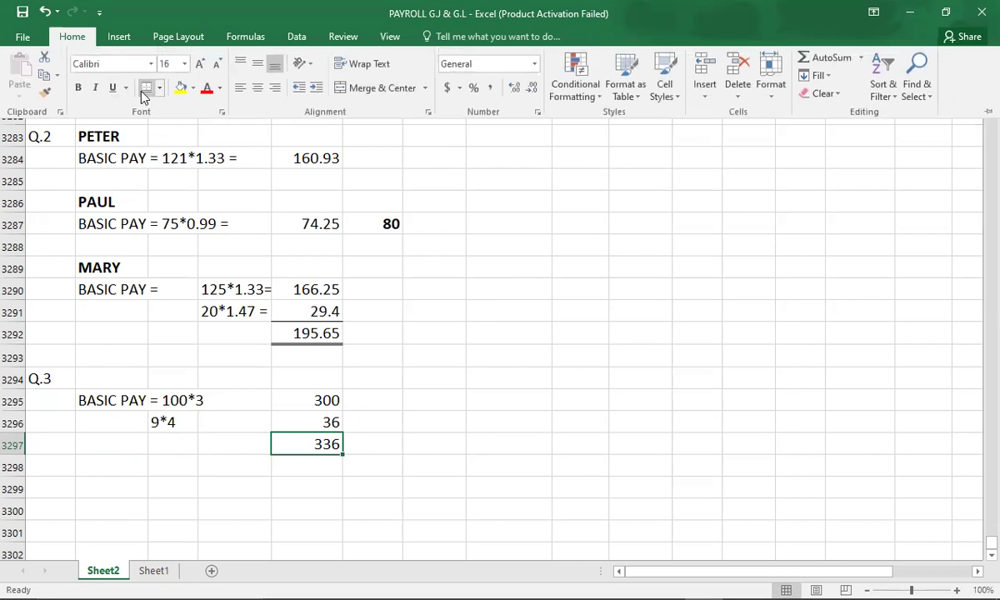
click(60, 448)
click(63, 440)
- Enter the question label "Q.4" in A3299, below the Q.3 working
key(Return)
key(Down)
key(Down)
key(Down)
key(Down)
key(Down)
key(Down)
key(Down)
key(Down)
key(Down)
key(Down)
key(Down)
key(Down)
key(Down)
key(Down)
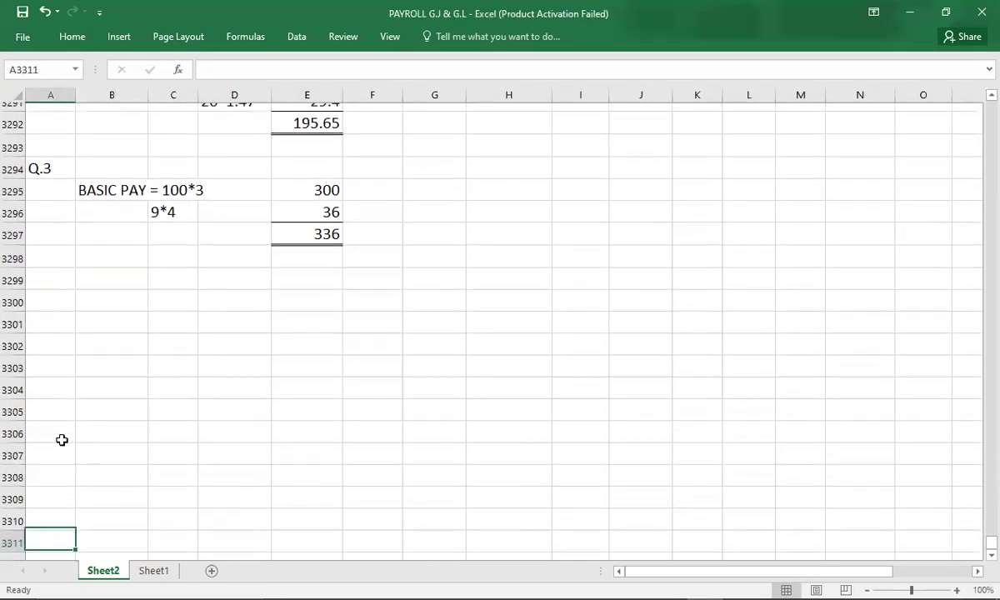
click(55, 249)
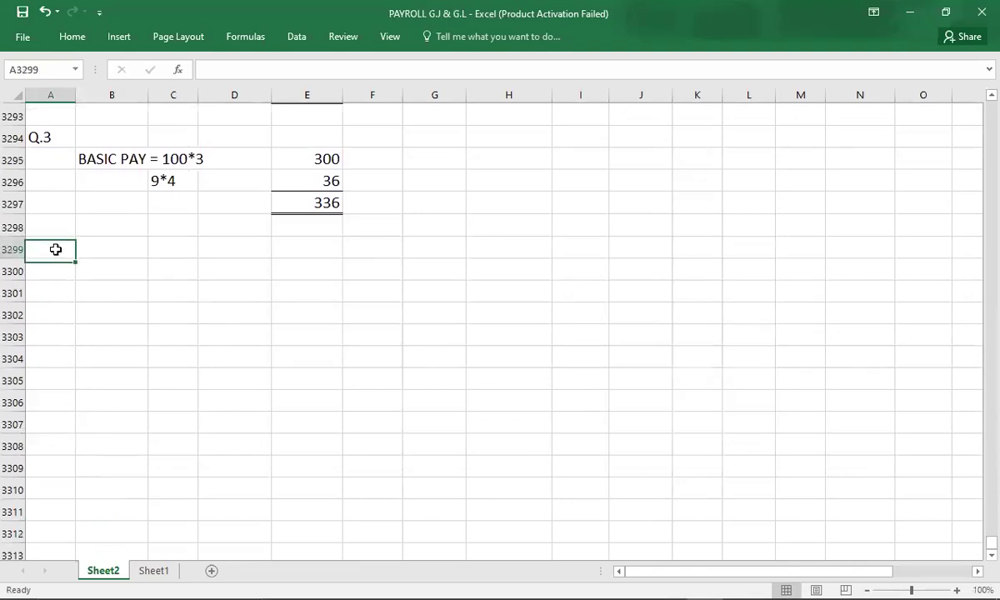
text(Q.4)
key(Return)
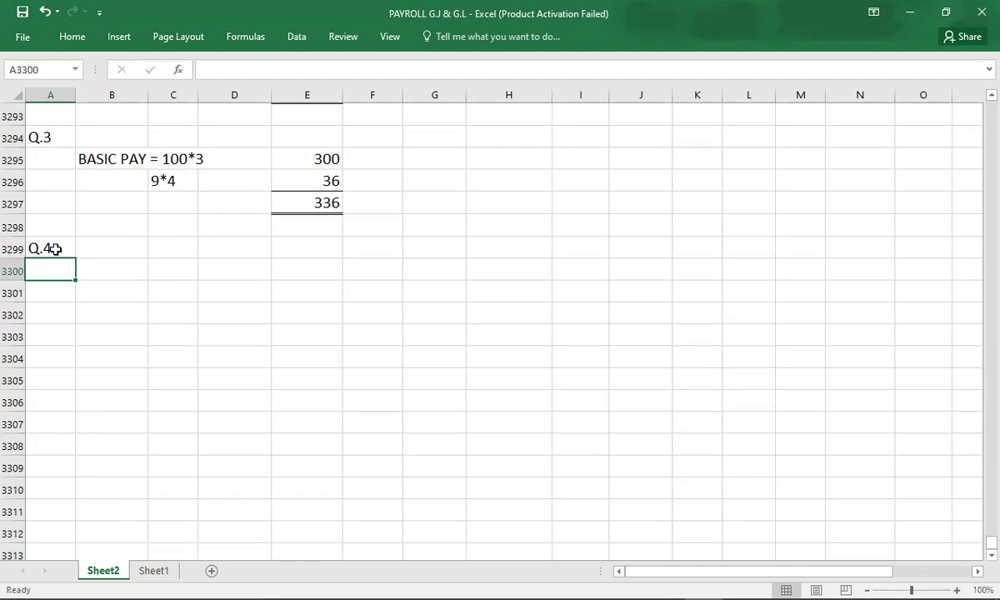
- Enter "15*0.5 = 7.5*3 =" in B3300 for product X, using the piecework figures of Q.4 in the PDF
key(alt+Tab)
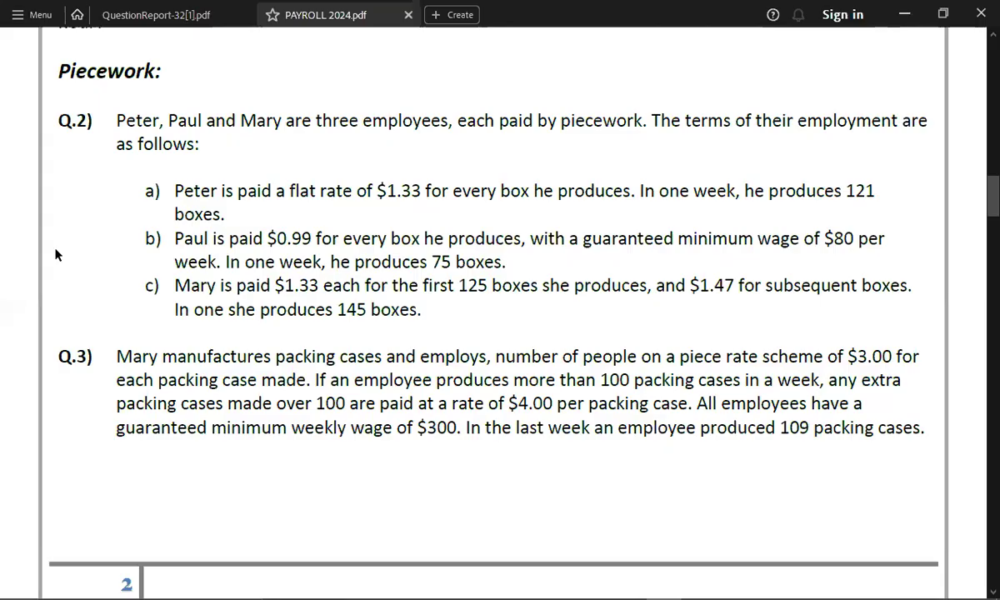
scroll(55, 255, down, 10)
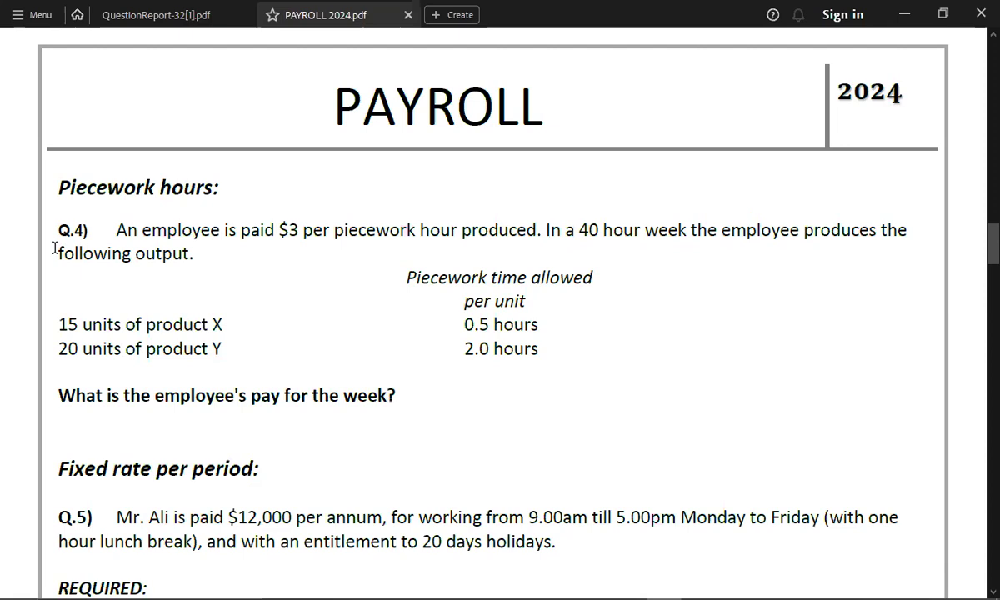
key(alt+Tab)
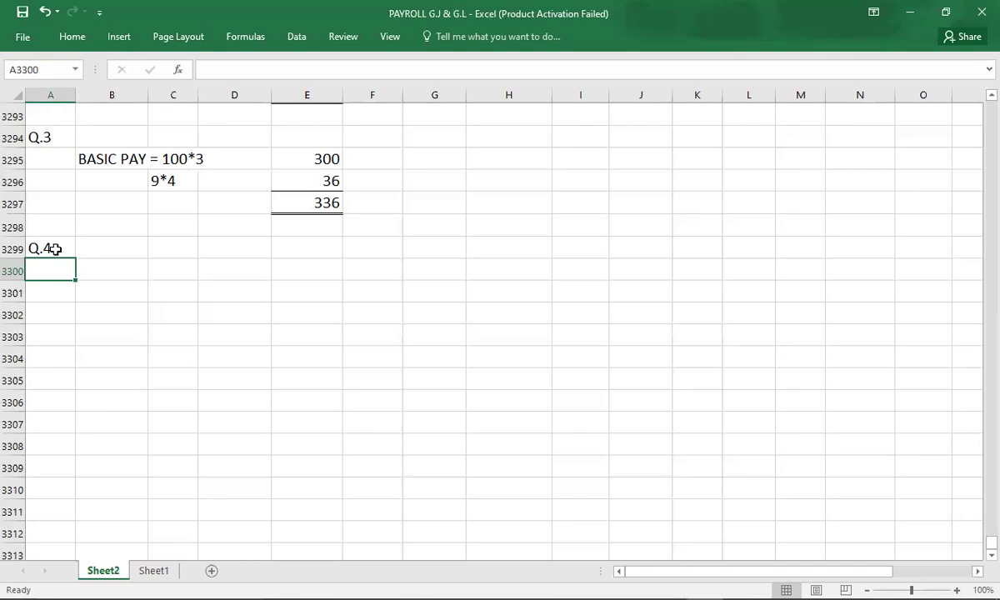
key(alt+Tab)
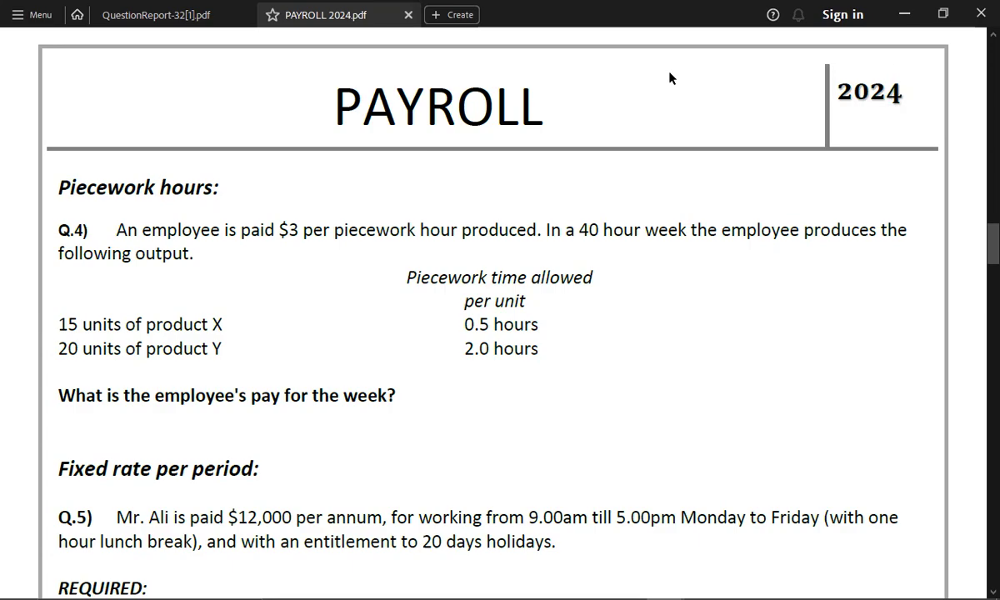
key(alt+Tab)
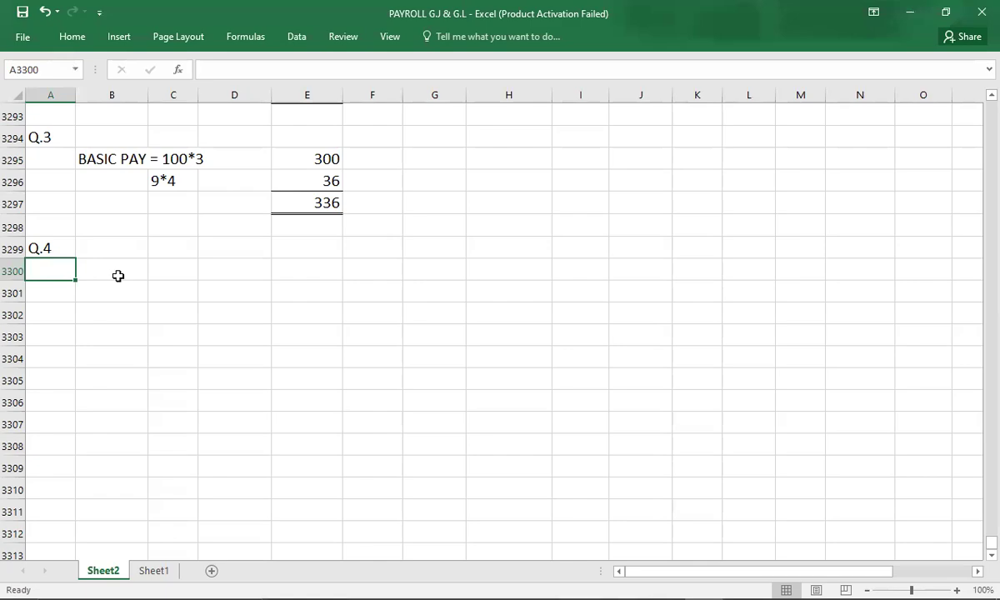
click(113, 275)
key(alt+Tab)
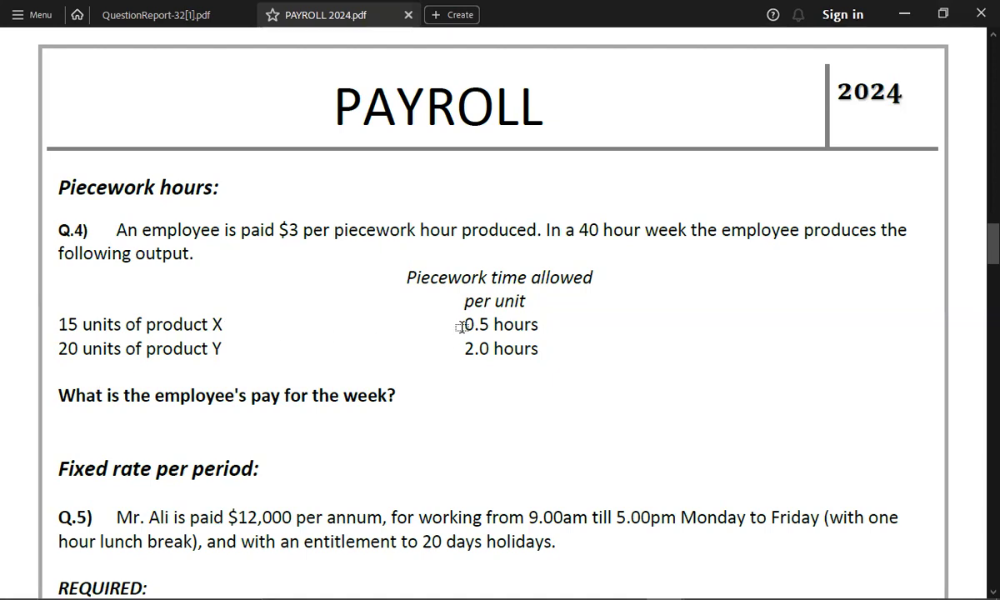
key(alt+Tab)
text(15)
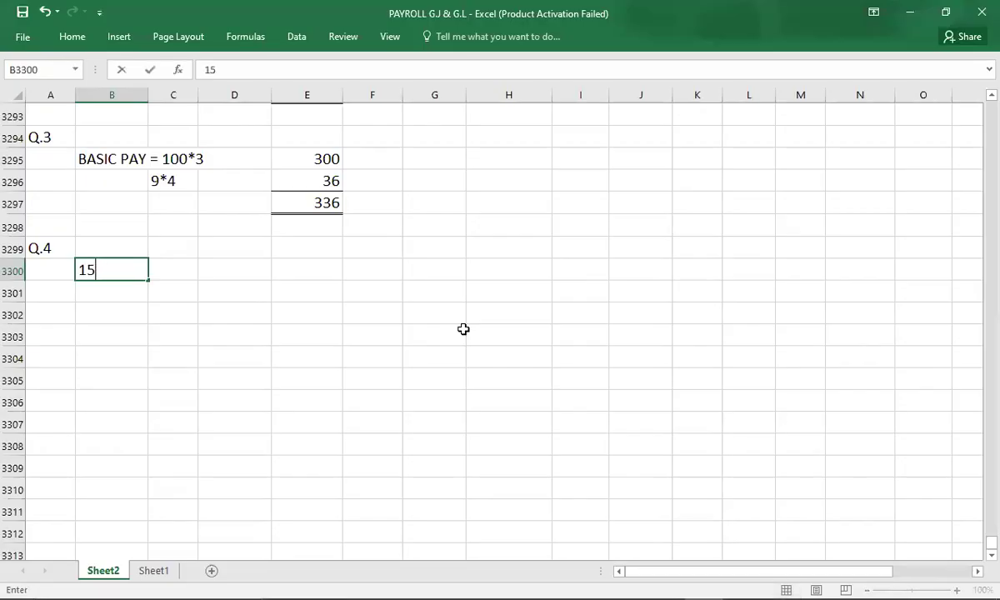
text(*0.5 = 7.5)
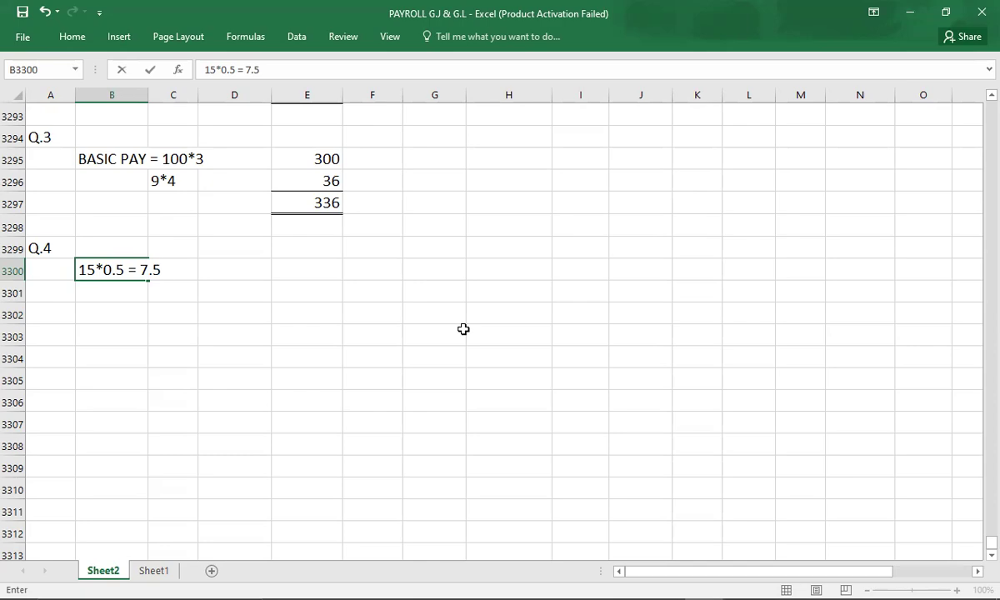
key(alt+Tab)
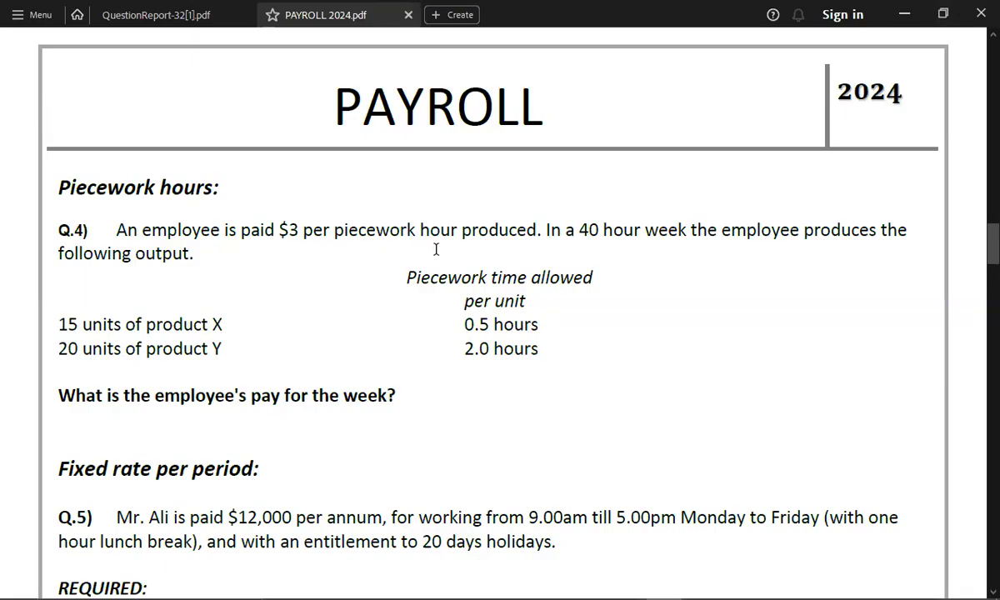
key(alt+Tab)
text(*3 =)
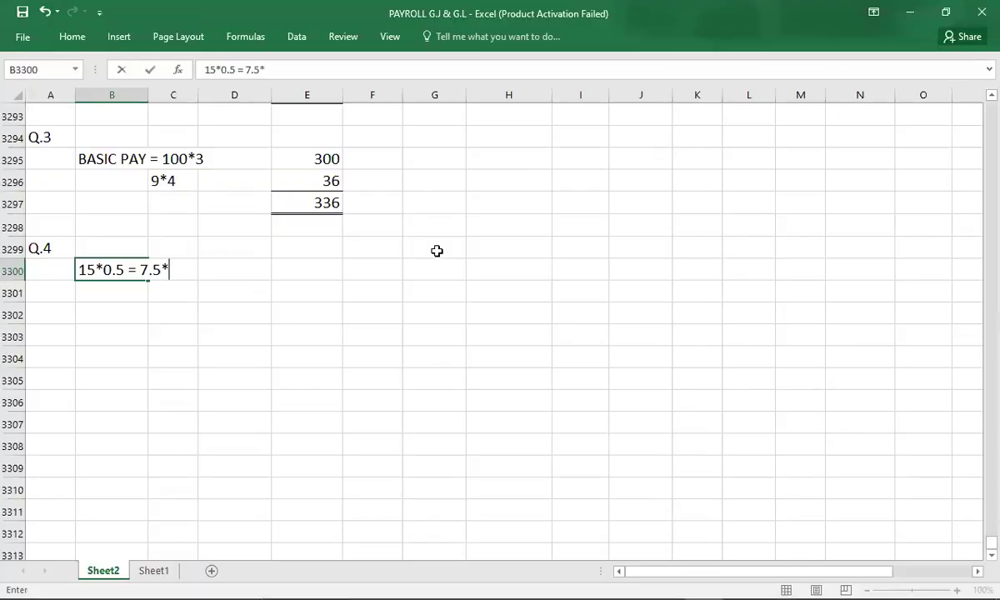
- Enter 22.5 in D3300 as the pay for product X
key(Tab)
key(Tab)
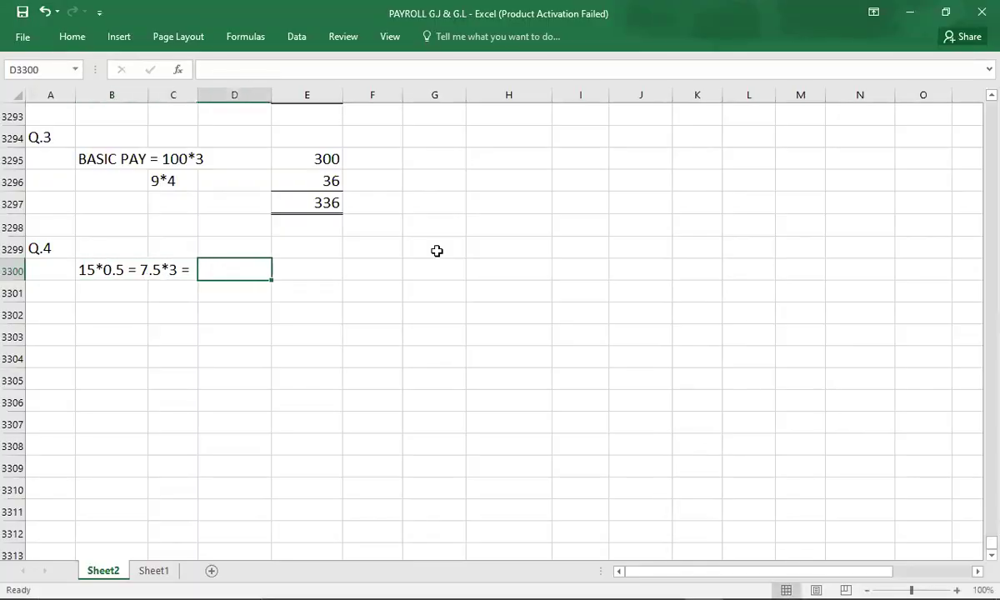
text(32.)
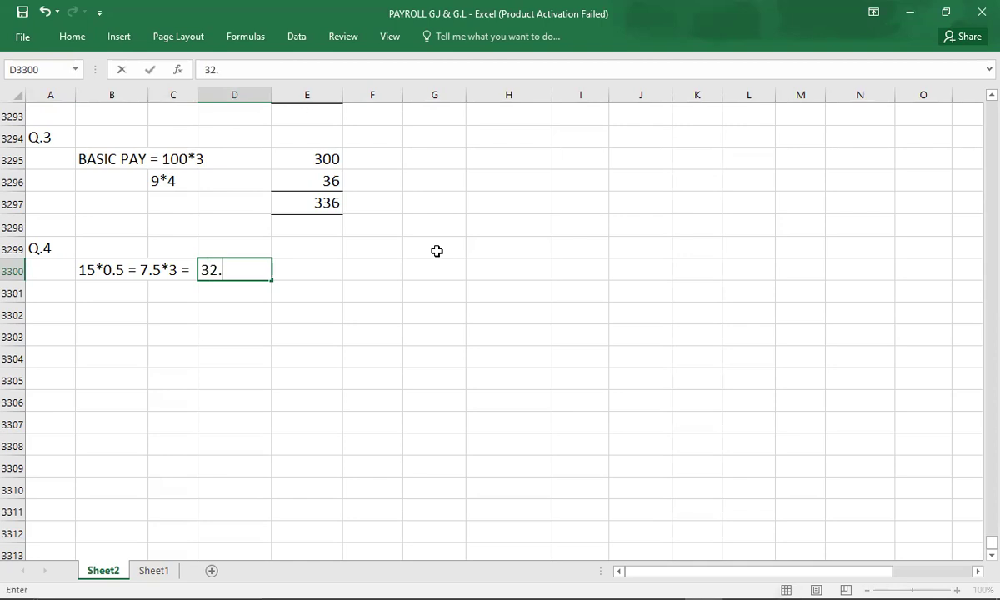
key(BackSpace)
key(BackSpace)
key(BackSpace)
text(22.5)
key(Return)
- Enter "20*2 = 40*3 =" in B3301 for product Y, checking its units and hours in the PDF
key(alt+Tab)
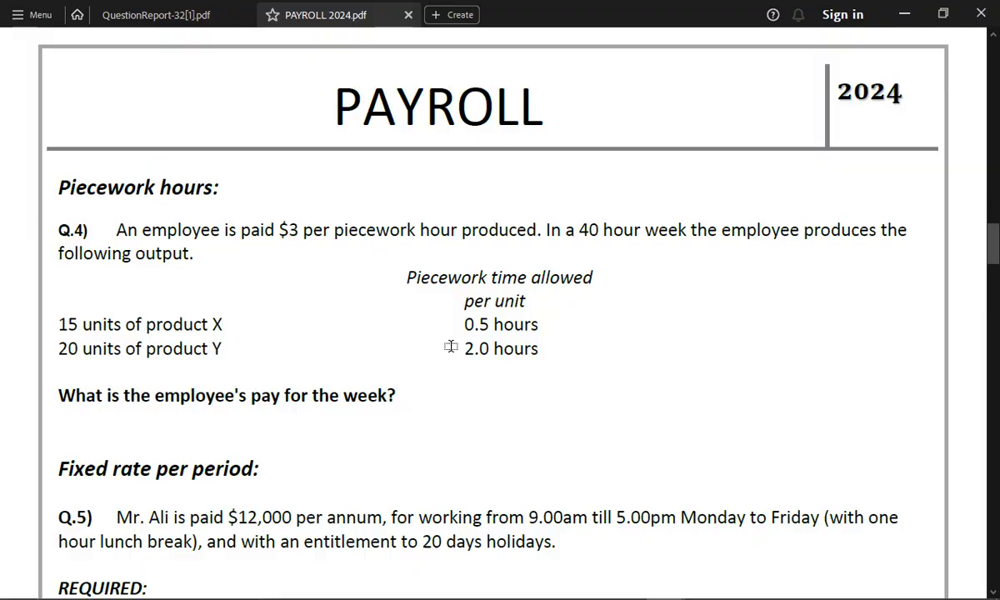
key(alt+Tab)
text(20*2)
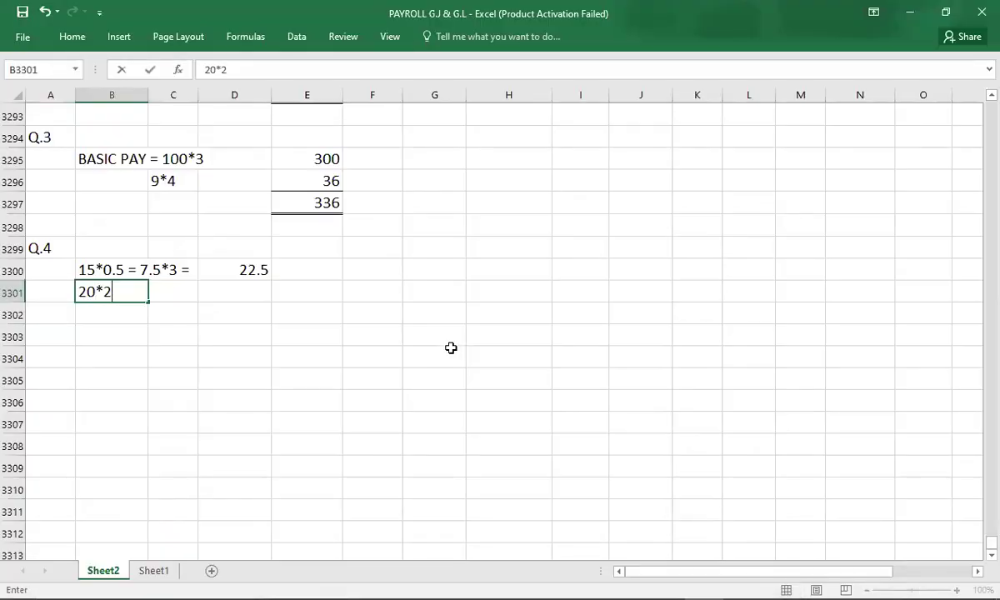
text( = 40)
key(alt)
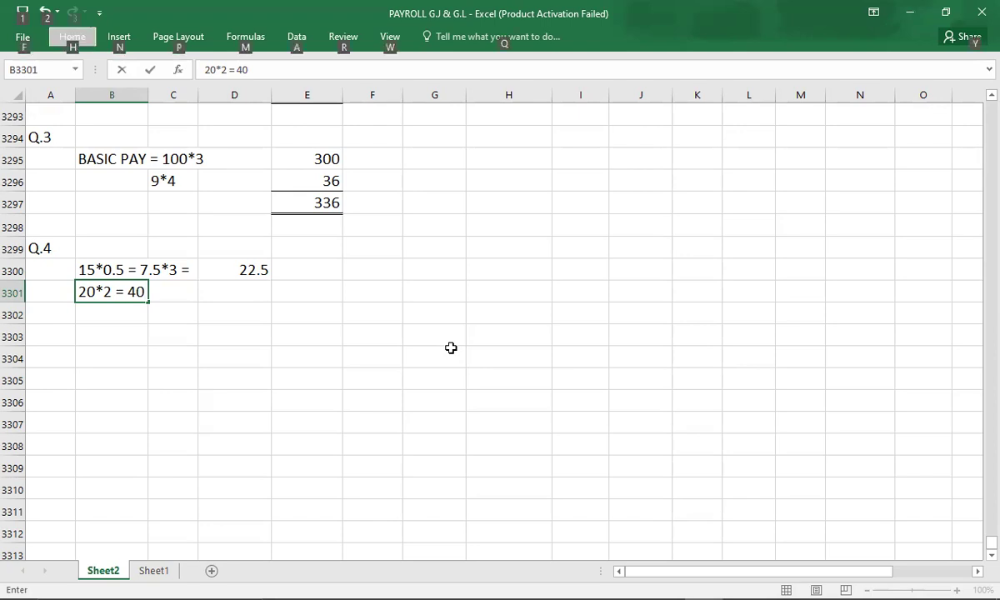
key(alt)
text(*3 =)
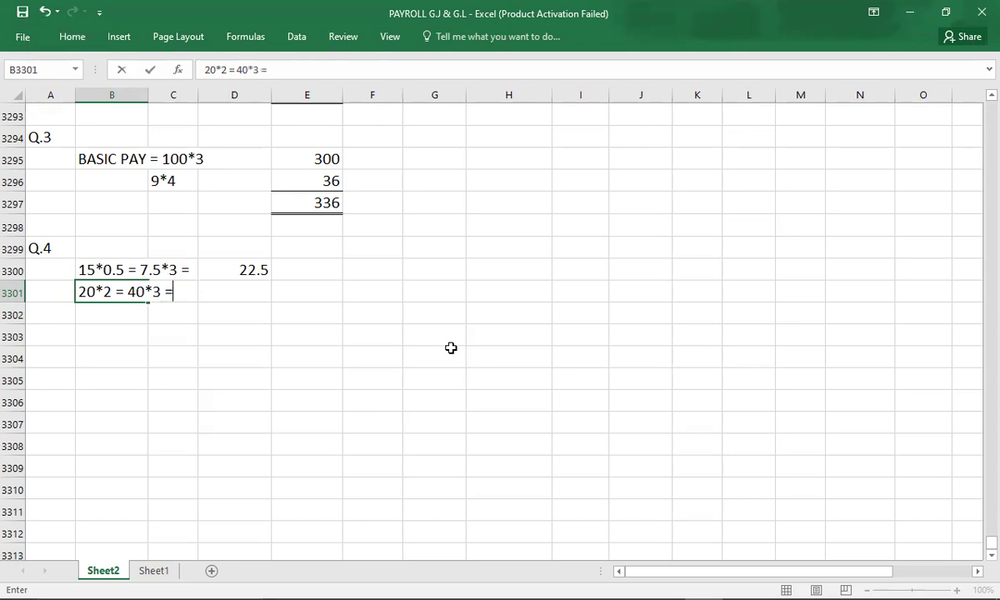
- Enter 120 in D3301 as the pay for product Y
key(Right)
key(Tab)
text(120)
key(Return)
- Enter the Q.4 total of 142.5 in D3302 and give the cell a single top and double bottom border
key(Right)
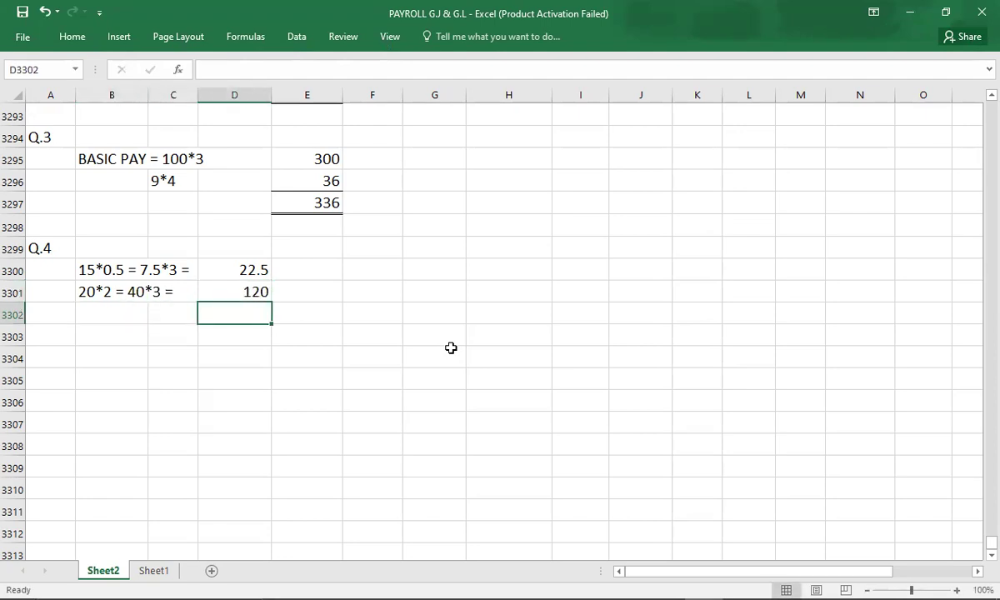
text(142.5)
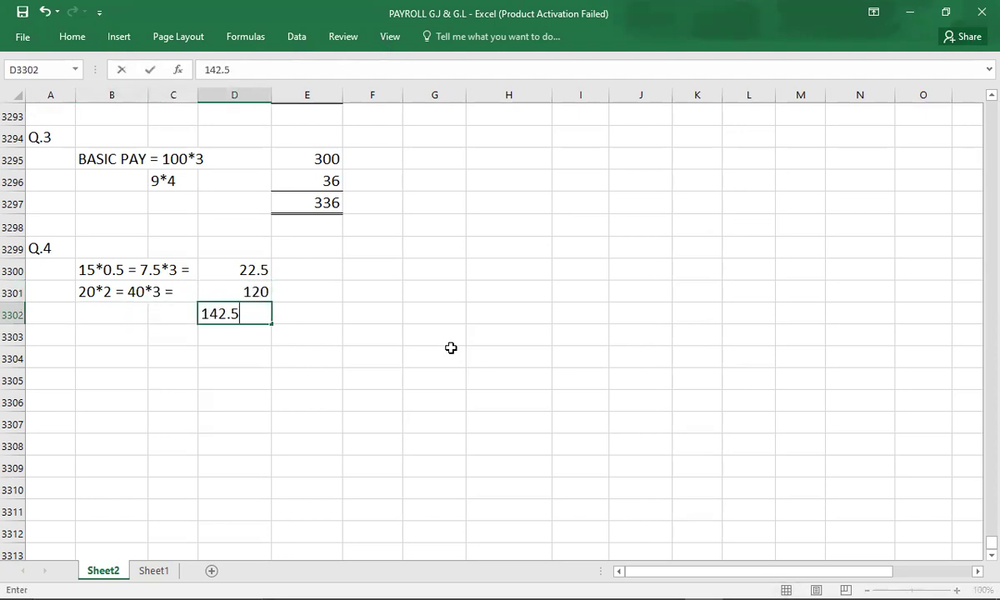
key(ctrl+Return)
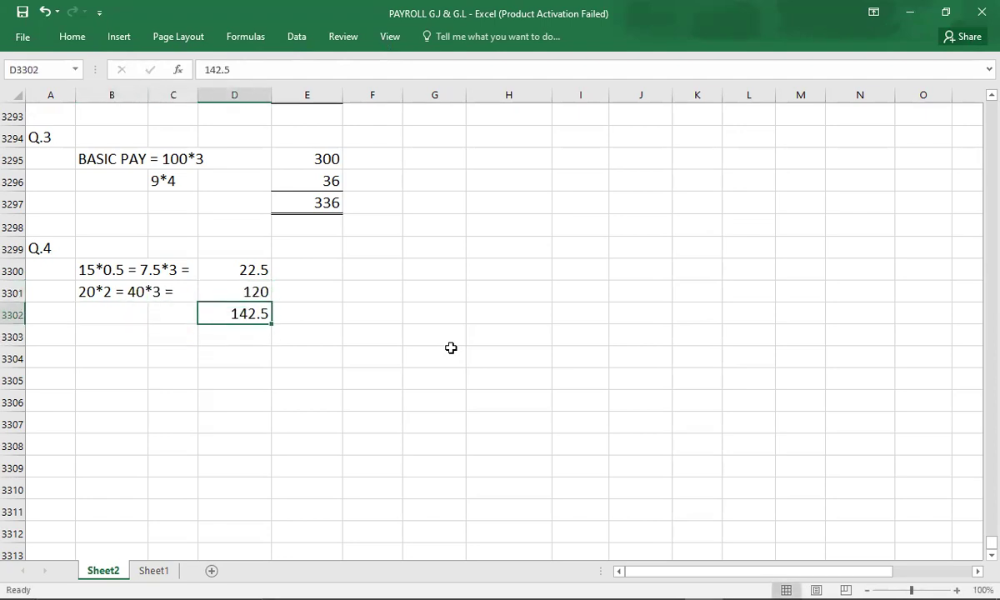
click(80, 39)
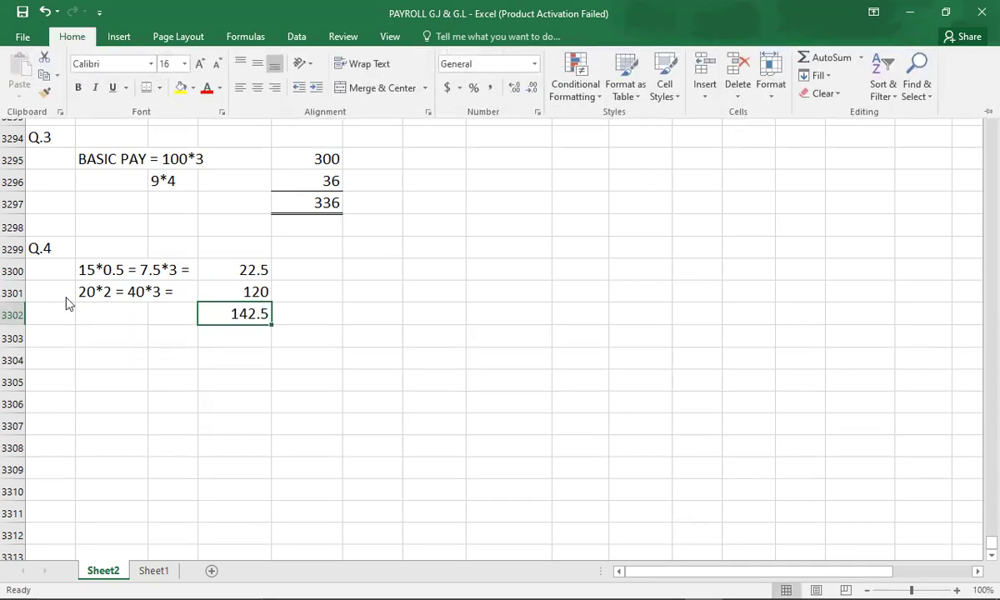
- Enter the question label "Q.5" in A3304, below the Q.4 working
click(47, 360)
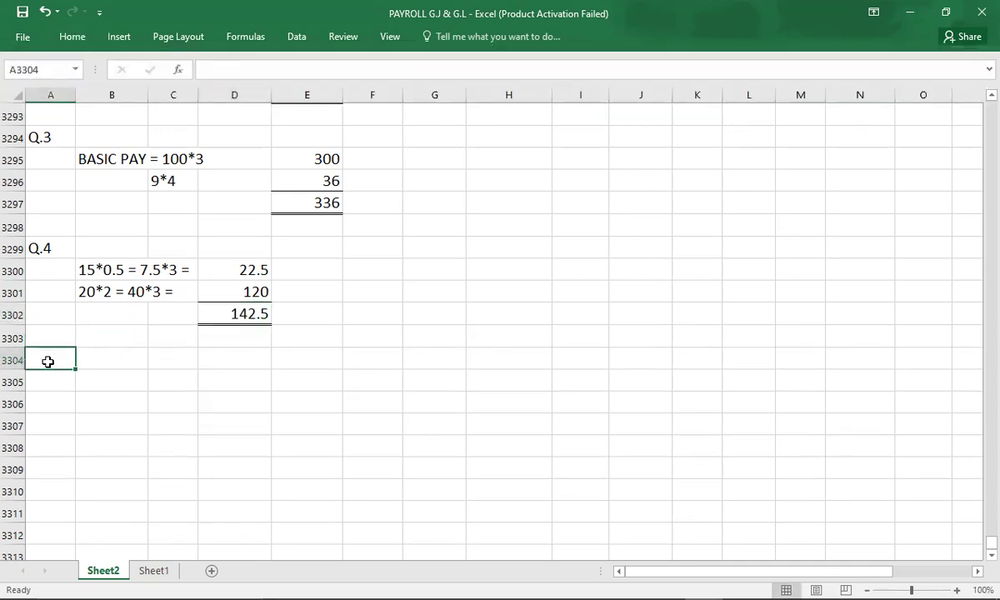
text(Q.5)
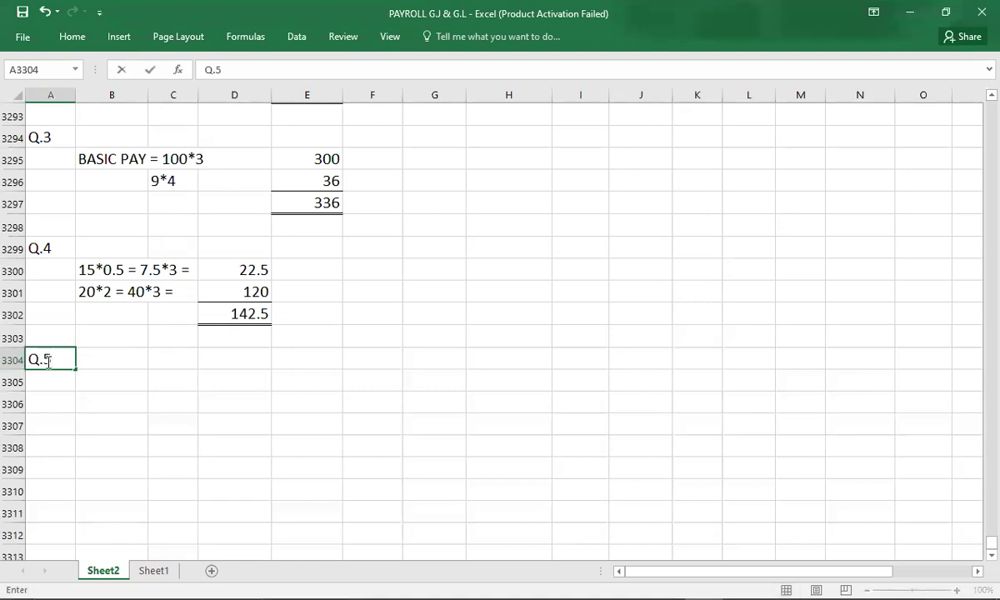
key(ctrl+Return)
click(245, 581)
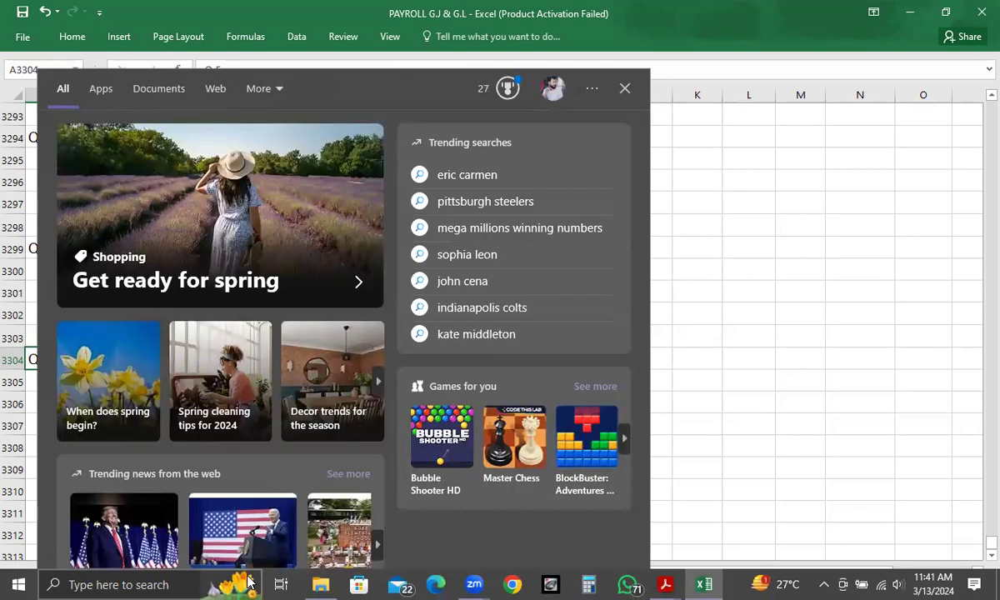
key(Escape)
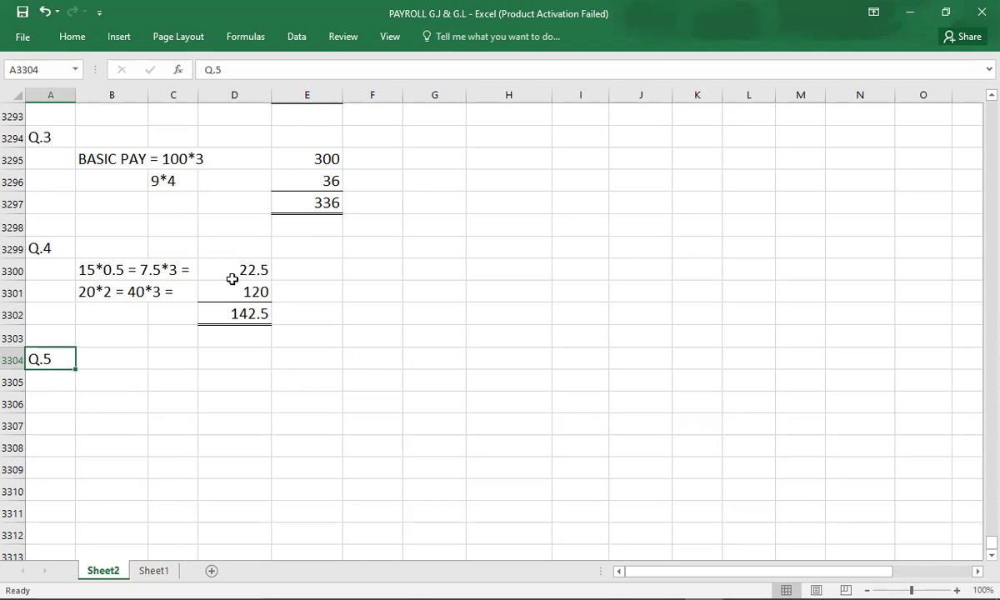
- Move the Q.4 amounts and total from D3300:D3302 to E3300:E3302
click(233, 279)
drag(232, 281, 233, 313)
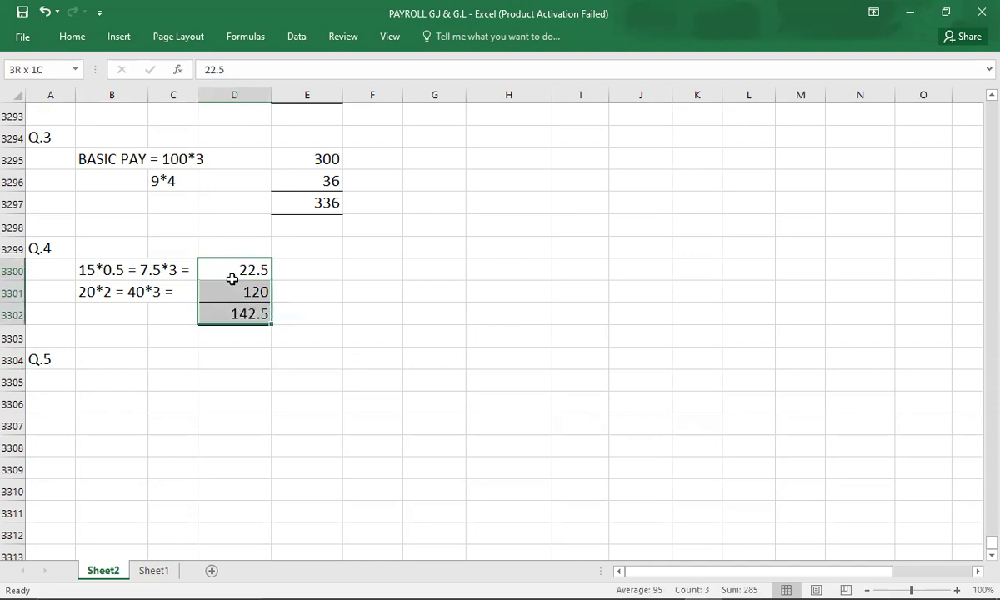
key(ctrl+c)
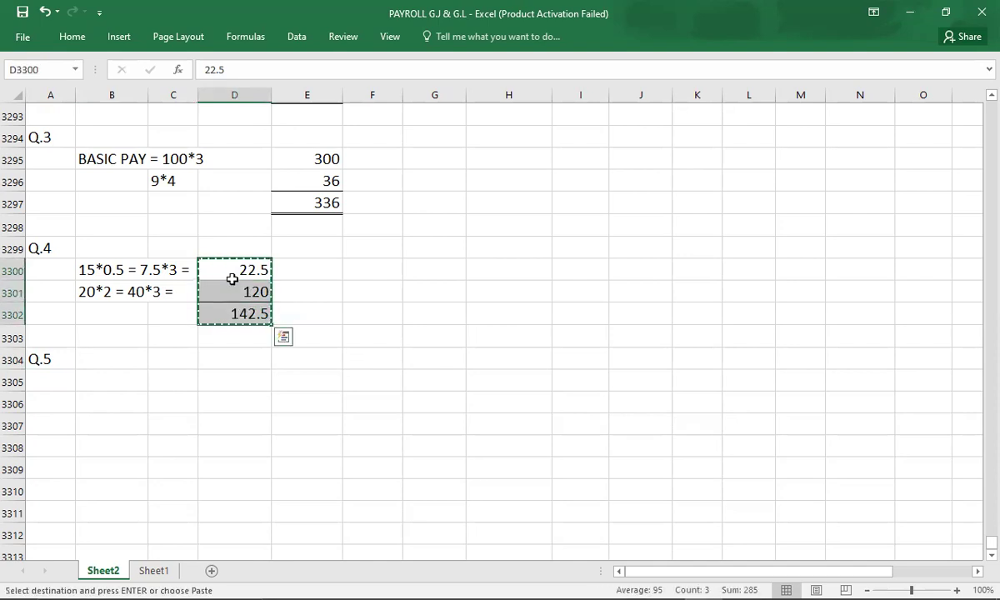
key(Right)
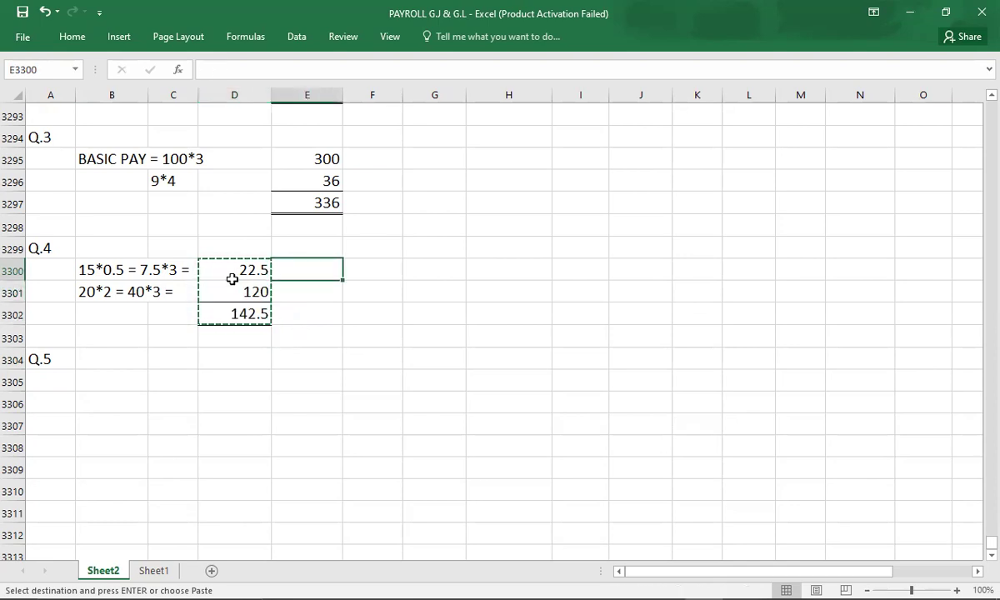
key(ctrl+v)
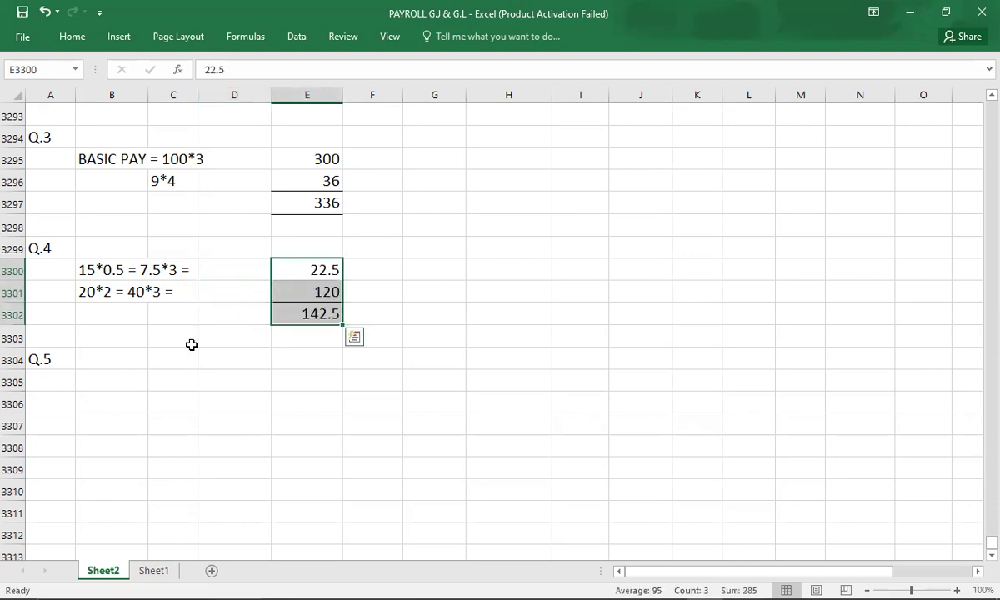
- Read Q.5 in the payroll PDF, label its first part "A" in A3305 and start B3305 with "WEEKLY PAY ="
click(135, 377)
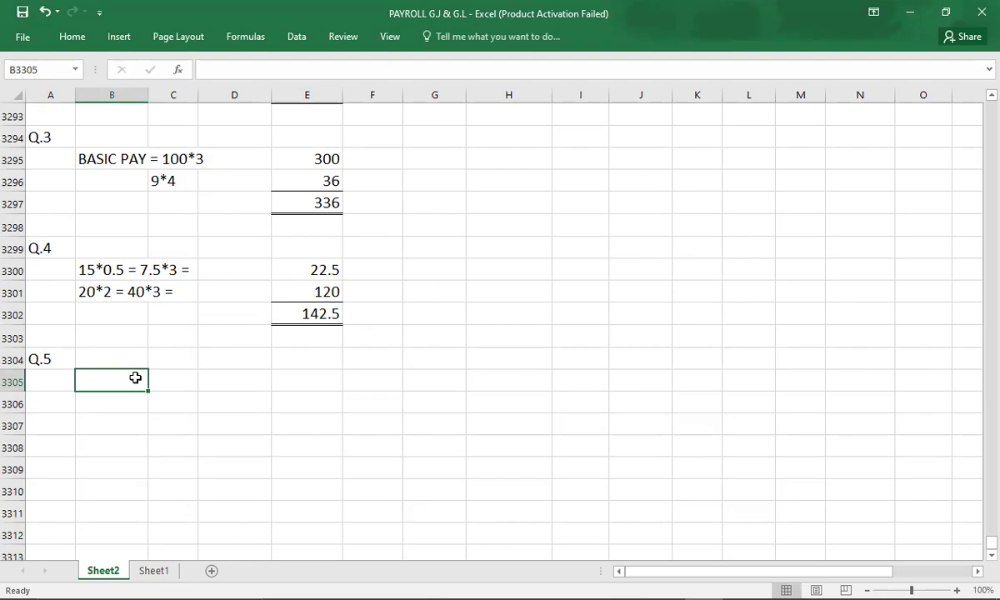
key(alt+Tab)
scroll(554, 332, down, 5)
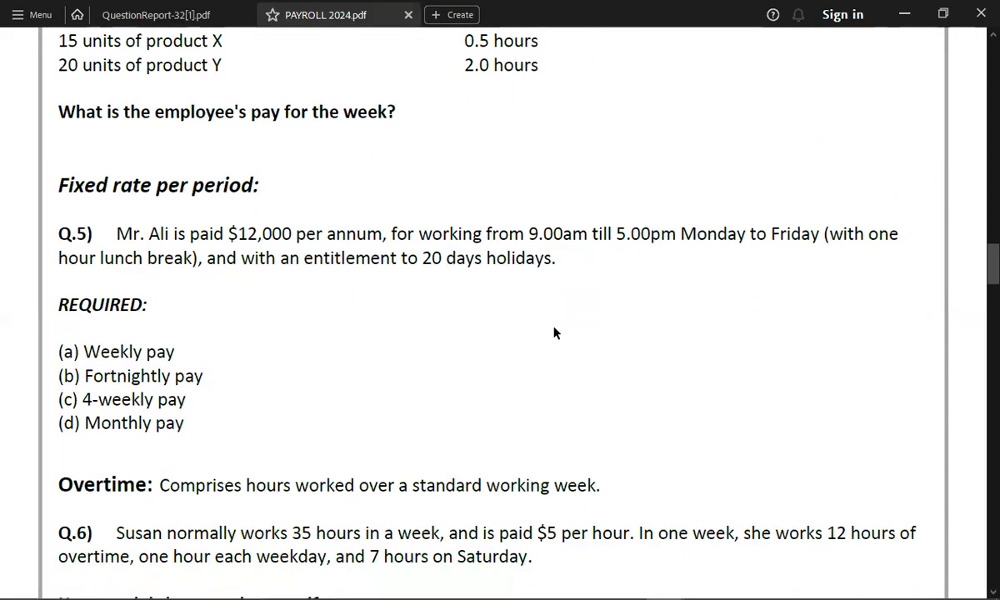
scroll(554, 332, down, 2)
scroll(554, 333, up, 1)
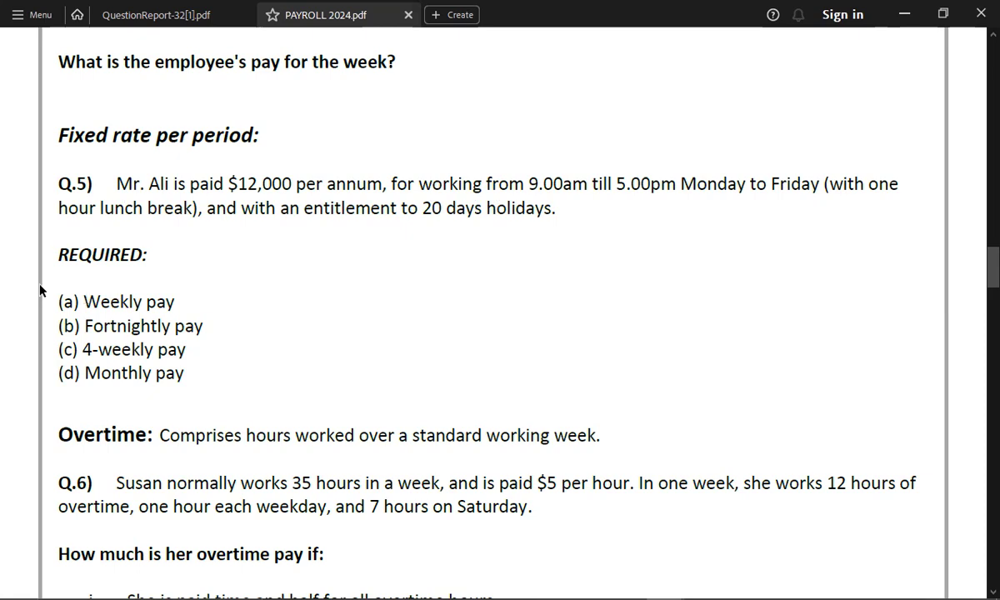
key(alt+Tab)
key(alt+Tab)
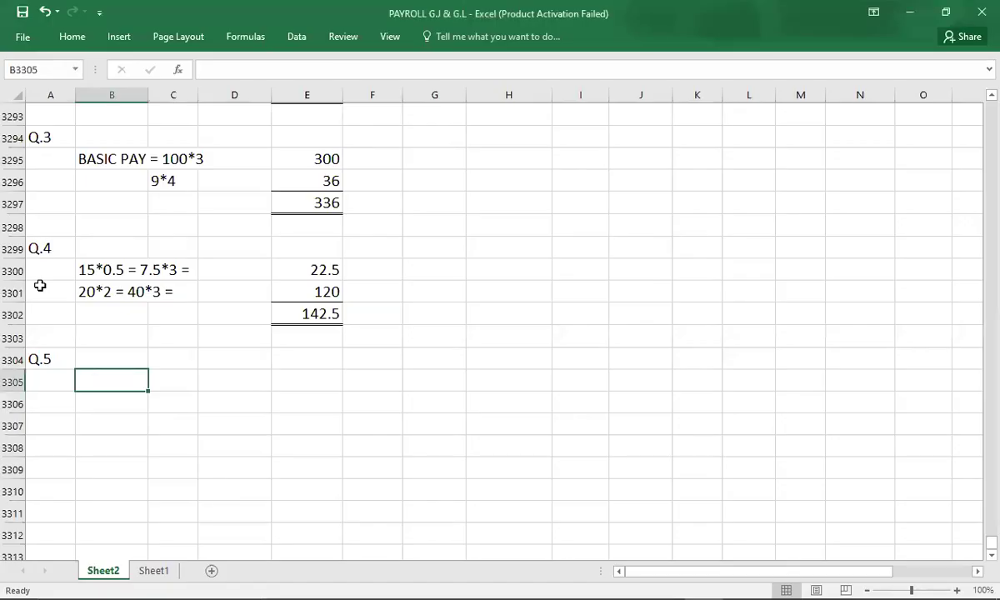
key(Left)
text(A)
key(Tab)
text(WEEKLY PAY =)
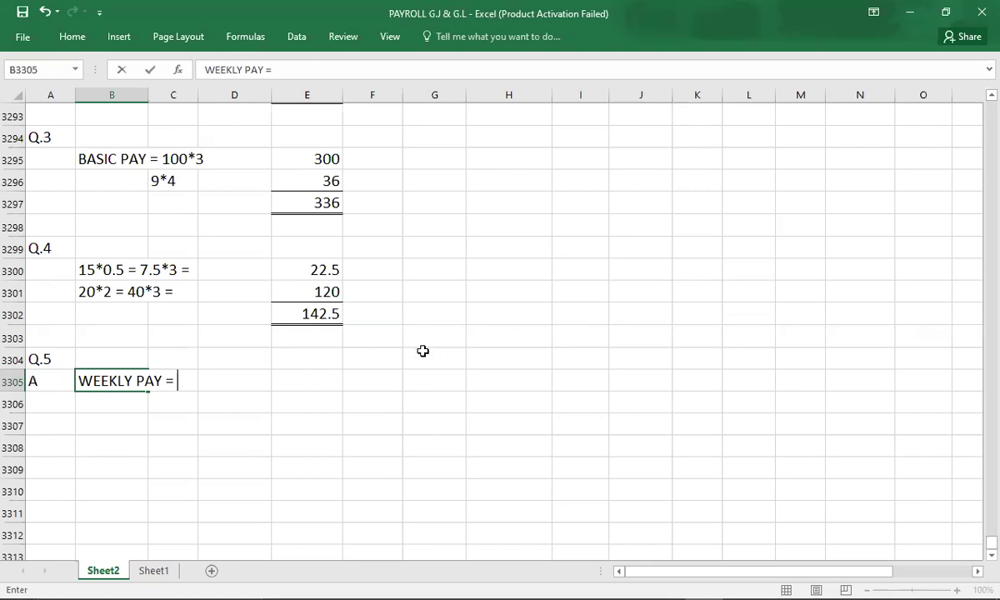
- Check the annual salary in the PDF and extend the weekly pay working in B3305 with "12000/"
key(alt+Tab)
key(alt+Tab)
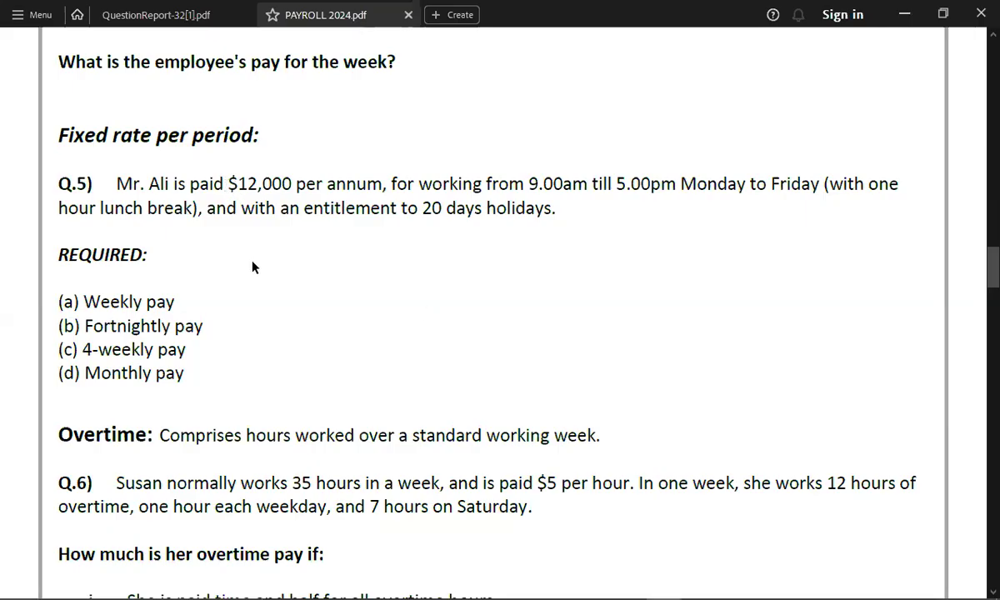
key(alt+Tab)
key(alt+Tab)
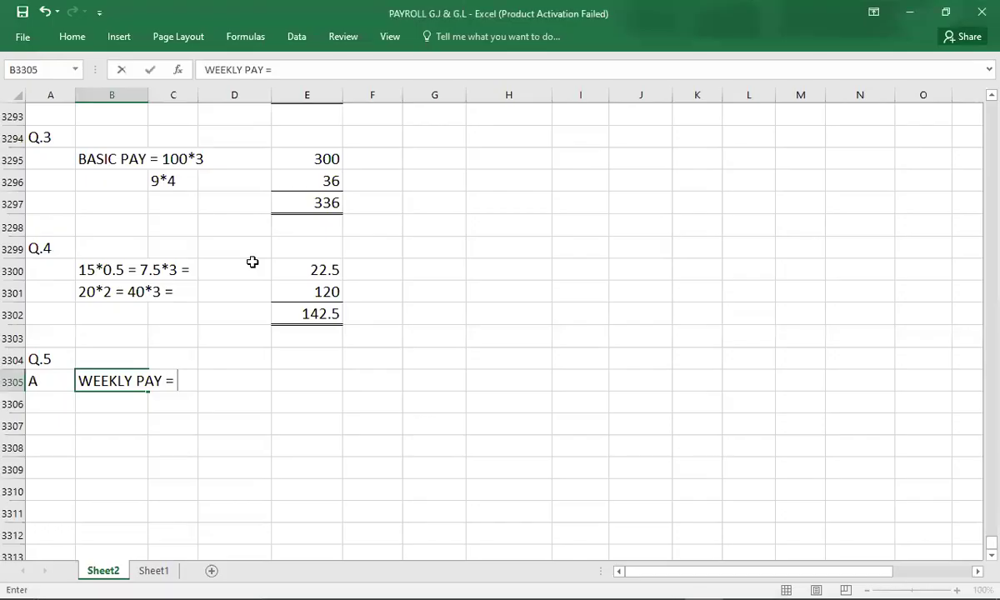
text(12000/)
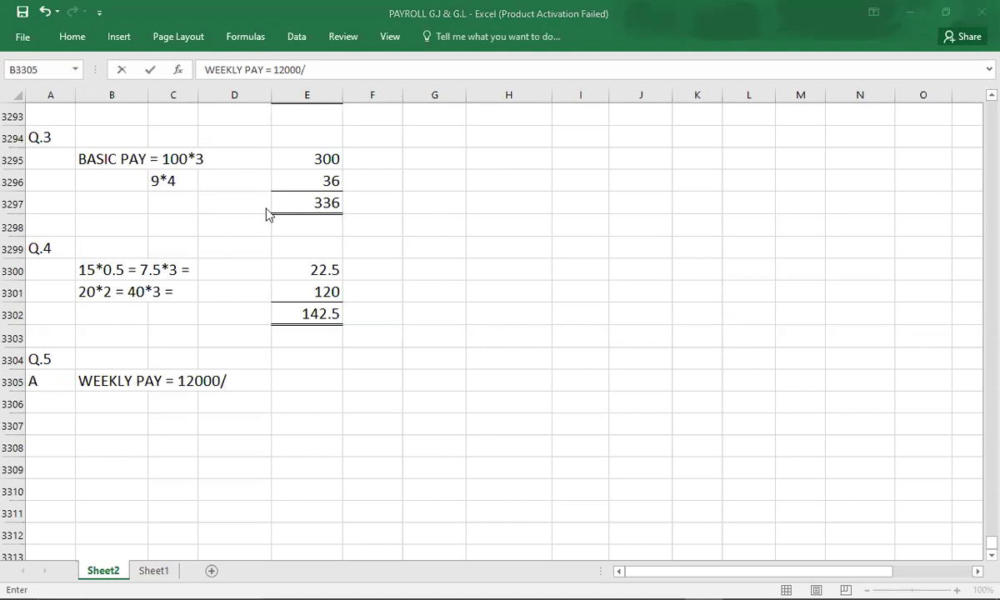
- Complete the working in B3305 so it reads "WEEKLY PAY = 12000/52 ="
click(238, 380)
scroll(180, 142, down, 3)
key(shift+Left)
key(shift+Left)
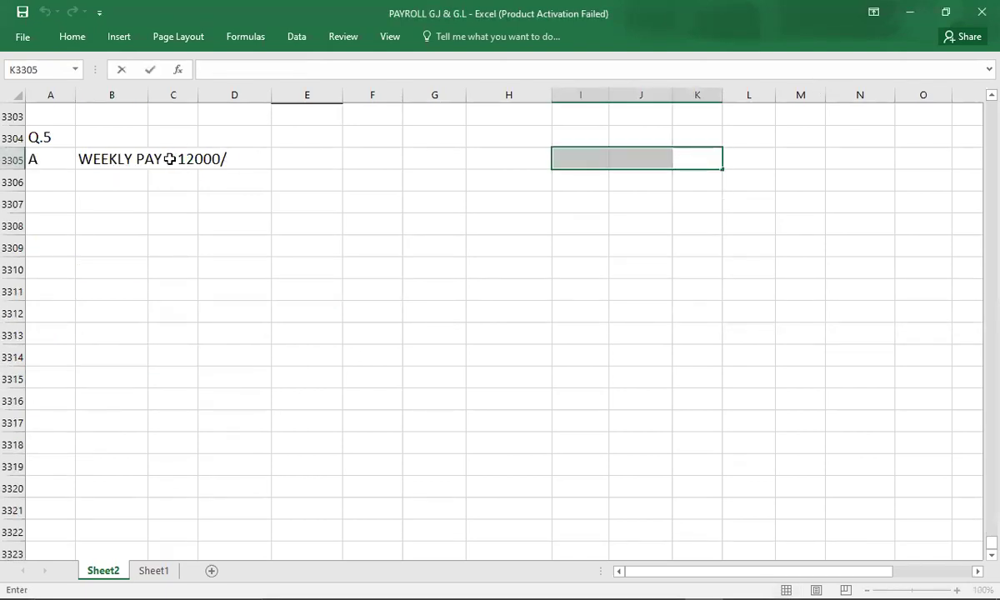
click(73, 159)
click(87, 159)
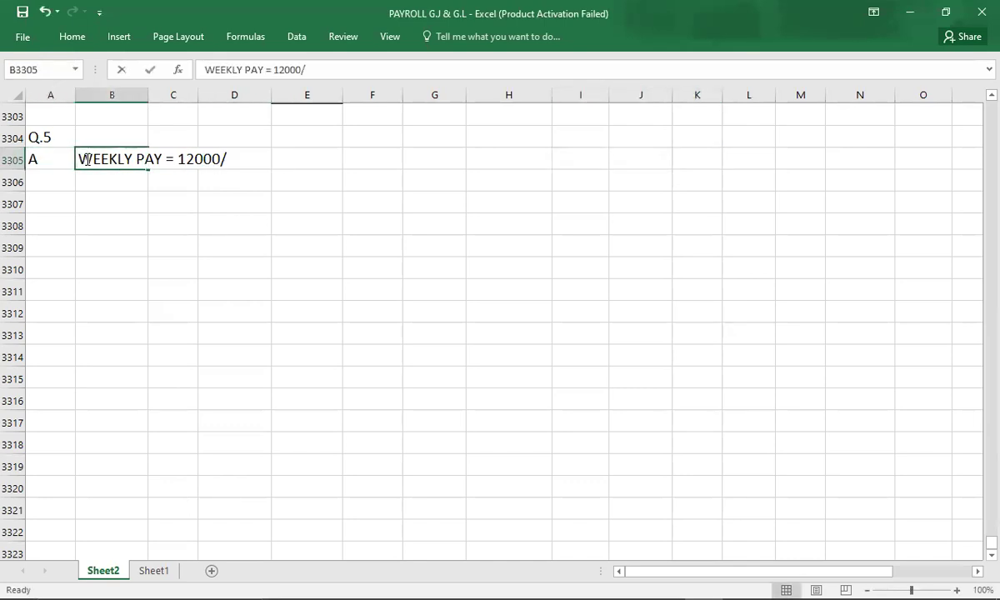
double_click(215, 159)
text(52 =)
- Enter 230.7 in E3305 as the weekly pay
key(Tab)
key(Tab)
key(Tab)
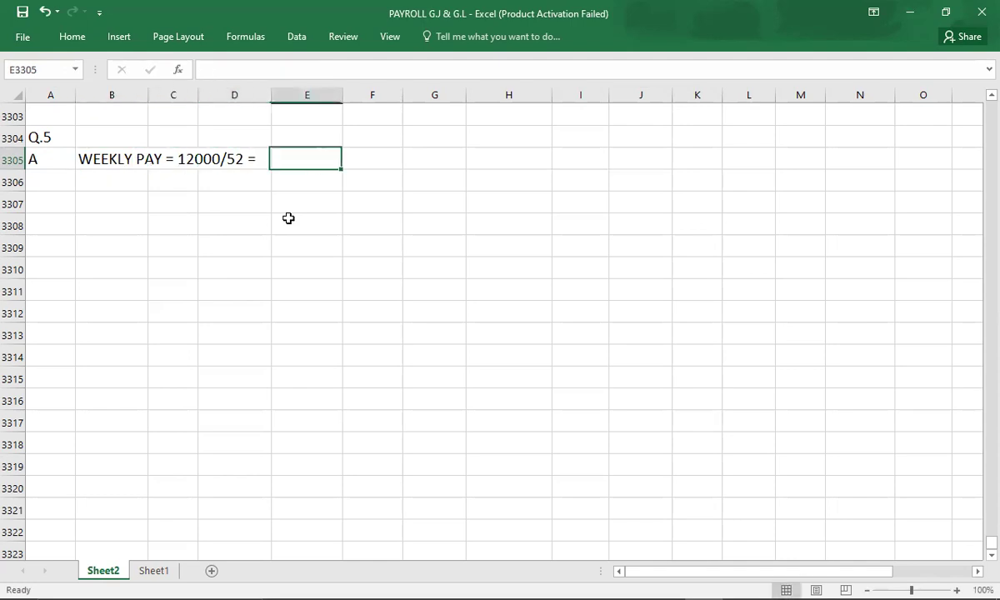
text(230.7)
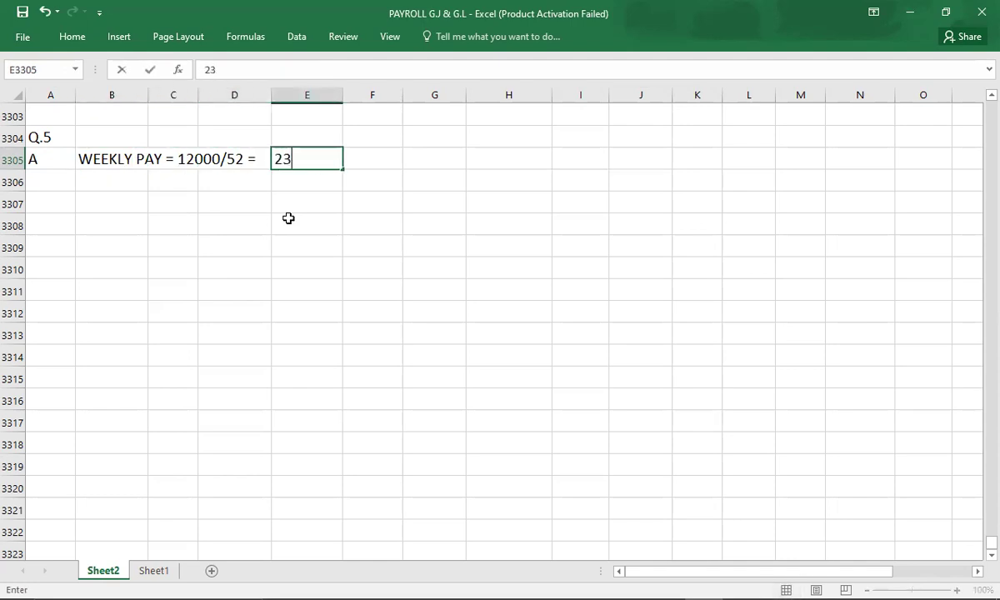
key(Return)
key(Down)
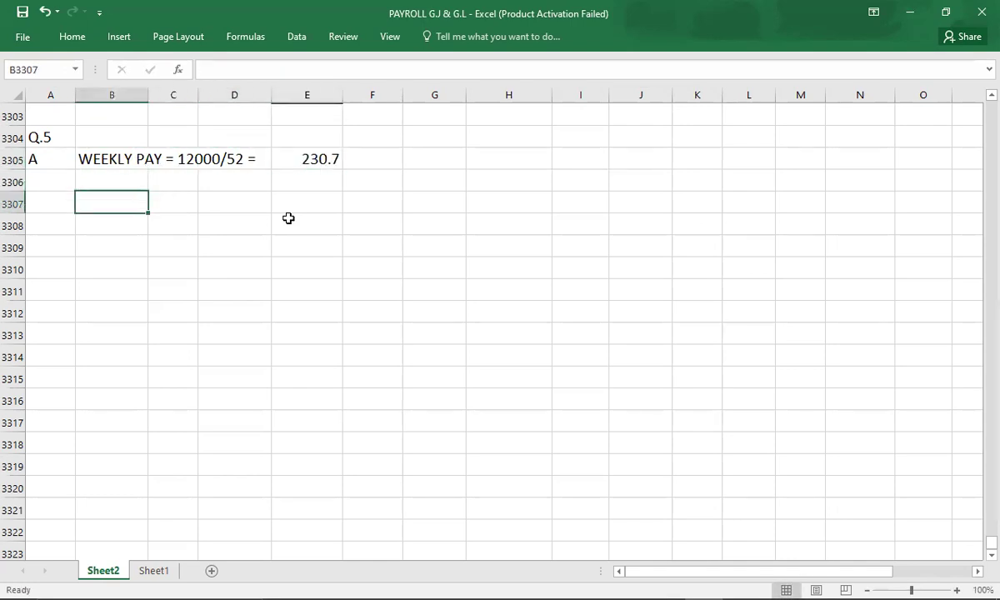
- Label A3307 "B" and enter "FORTNIGHTLY PAY = 12000*2/52 =" in B3307, checking the required part in the PDF
key(Left)
text(B)
key(Tab)
key(alt+Tab)
key(Tab)
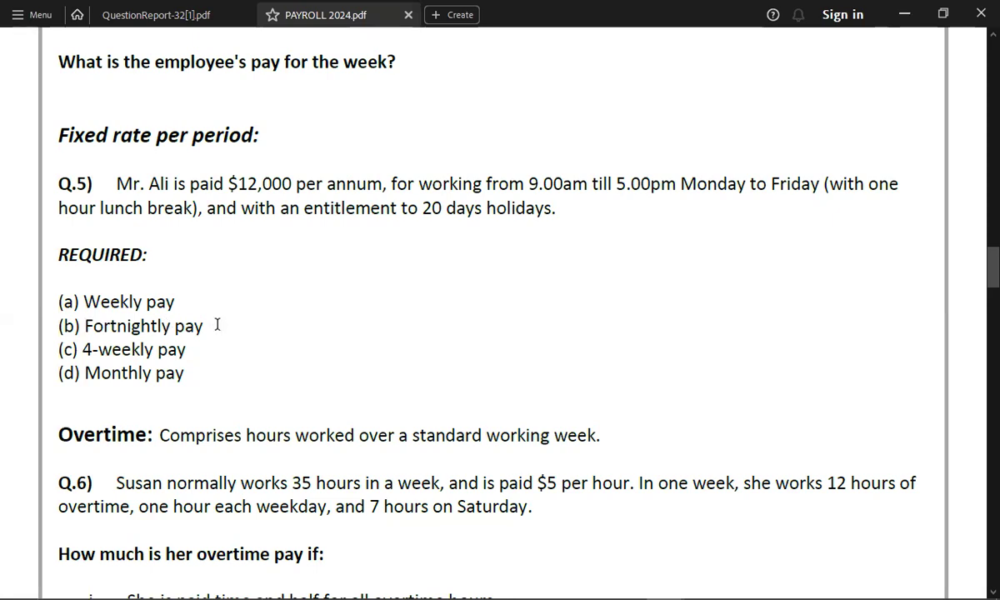
key(alt+Tab)
text(FORTNIGH)
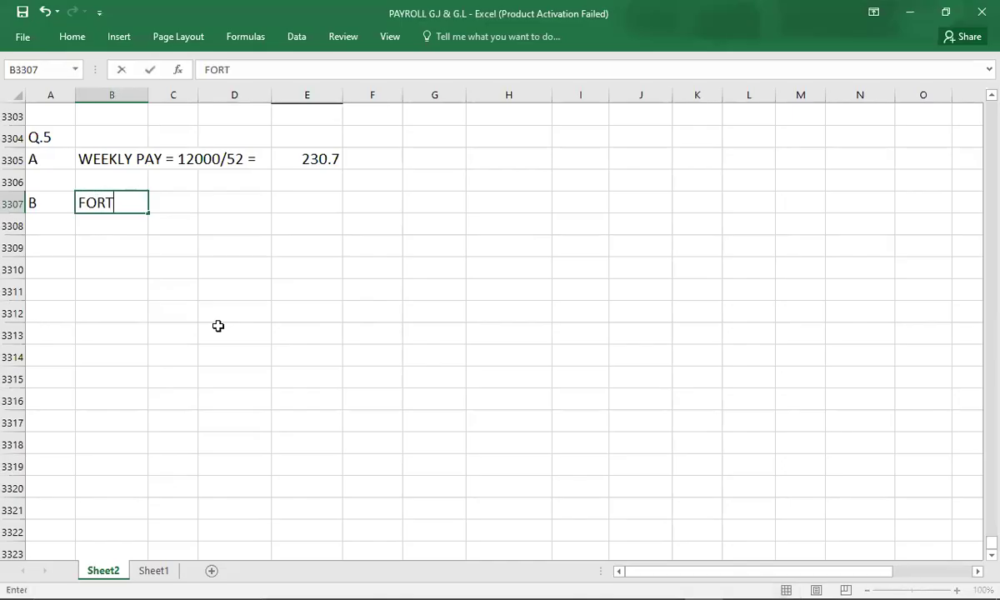
text(Y PAY)
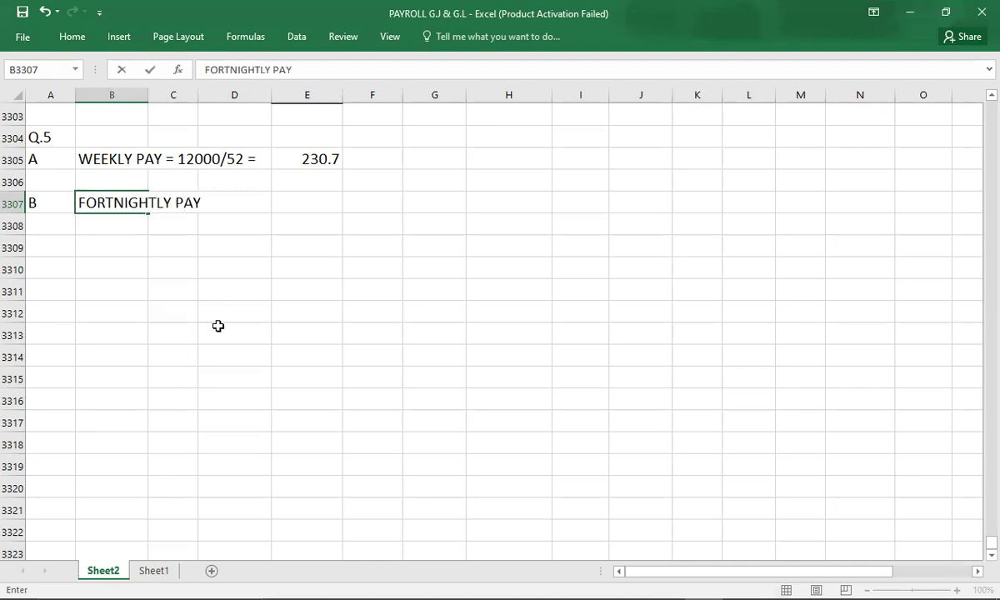
text( = 1200)
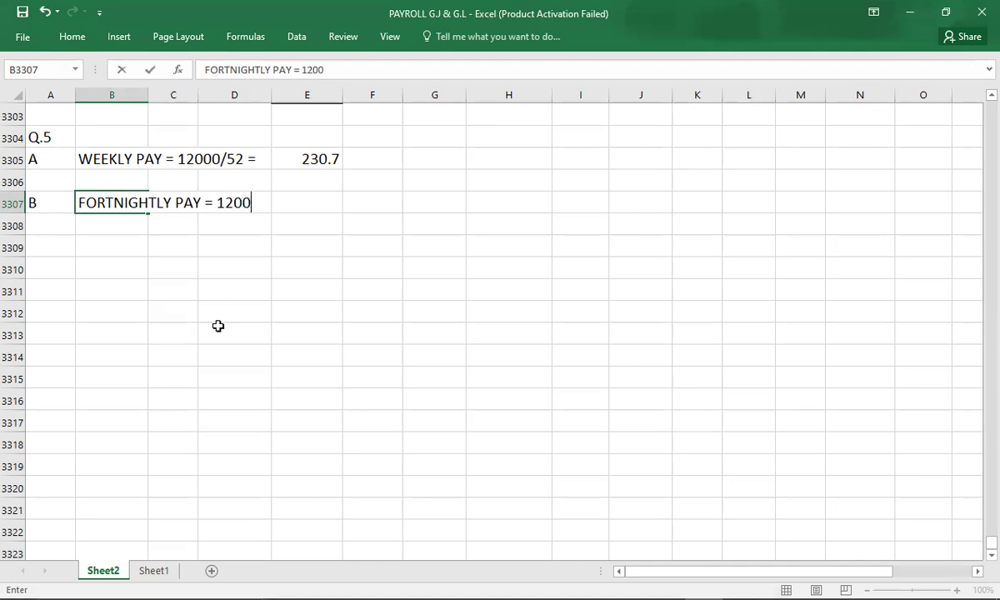
text(0*2/52 =)
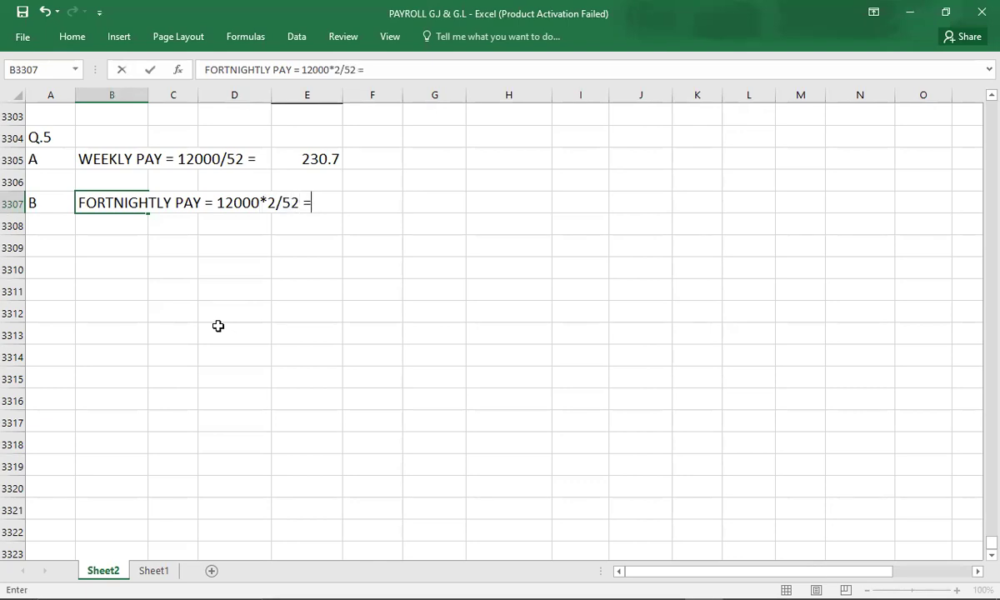
- Enter 461.53 in F3307 as the fortnightly pay
key(Right)
key(Right)
key(Right)
key(Right)
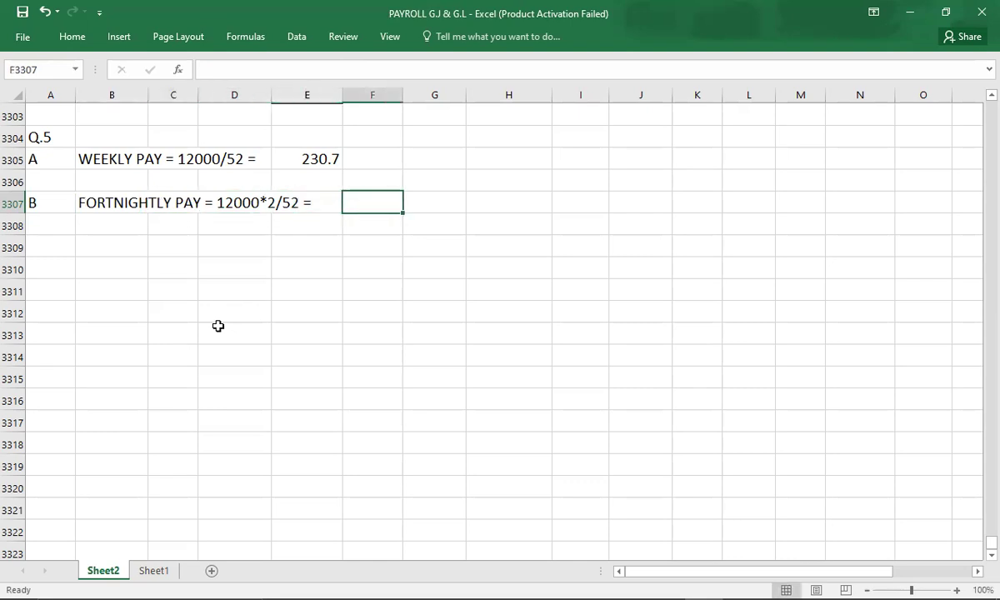
text(46)
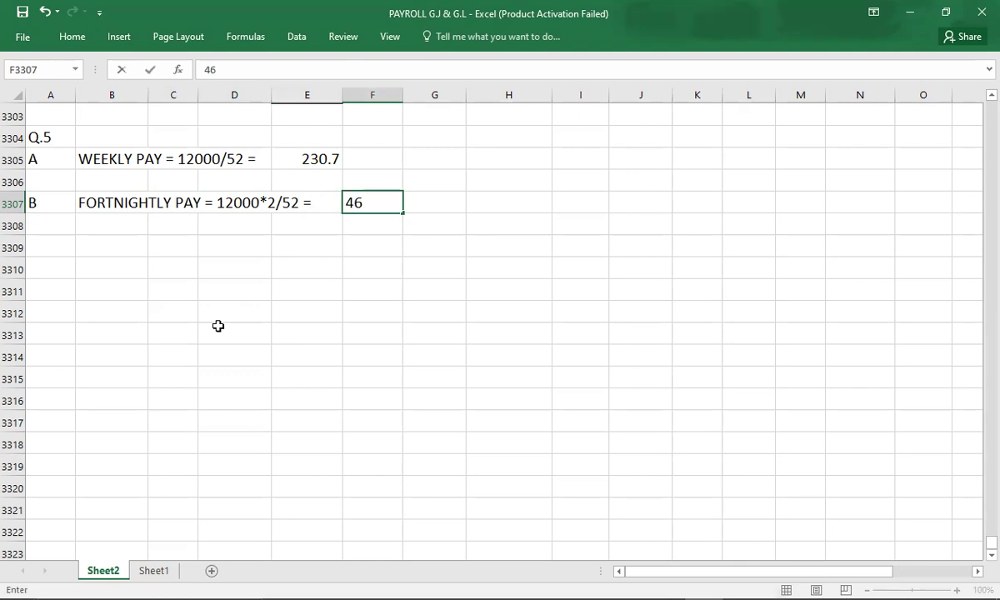
text(1.53)
key(Return)
key(Return)
key(Left)
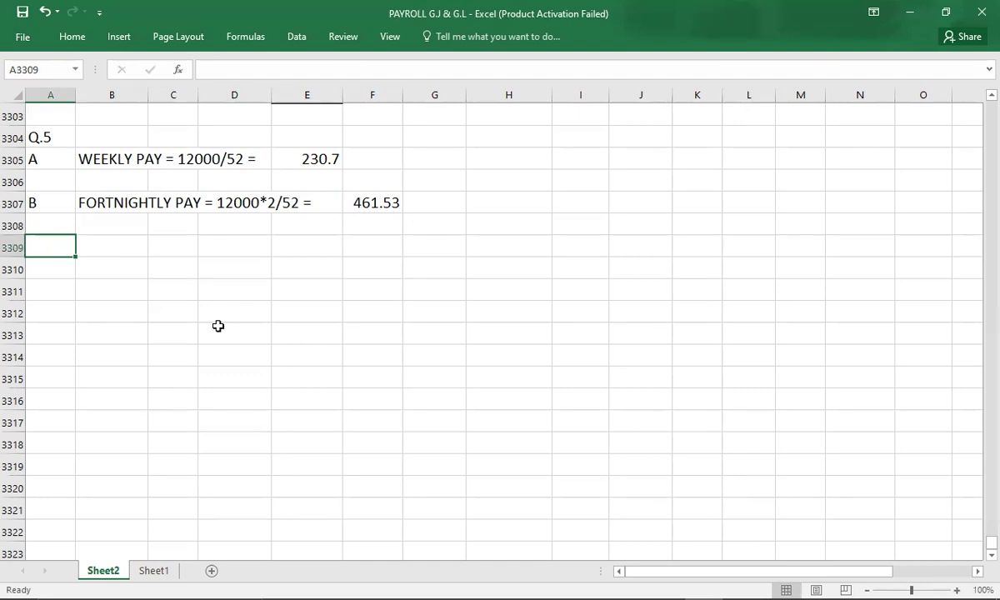
- Enter the alternative fortnightly working "OR 230.7*2 = 461.53" in H3307
click(495, 200)
text(OR )
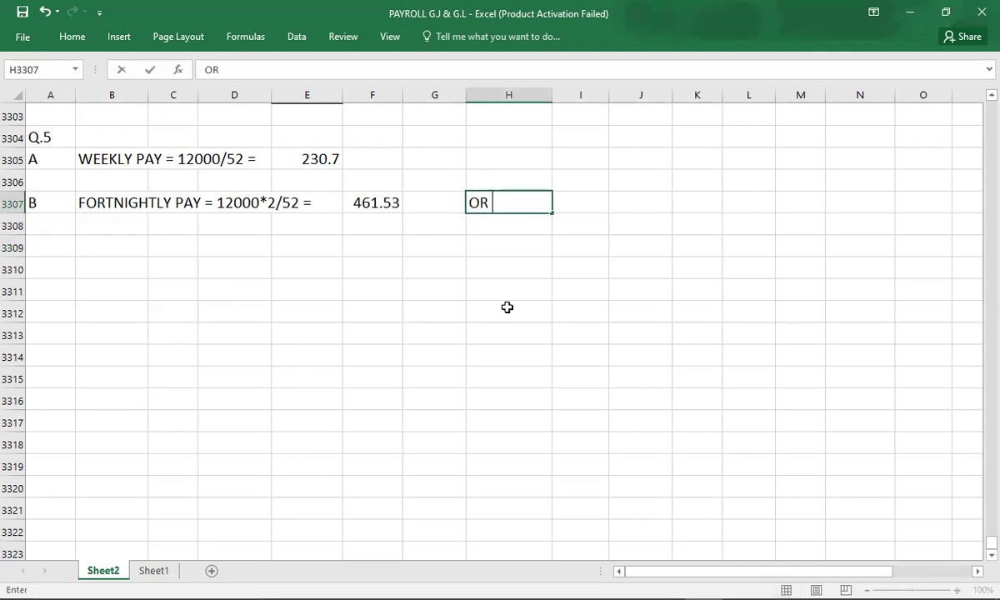
text(230.7*2 =)
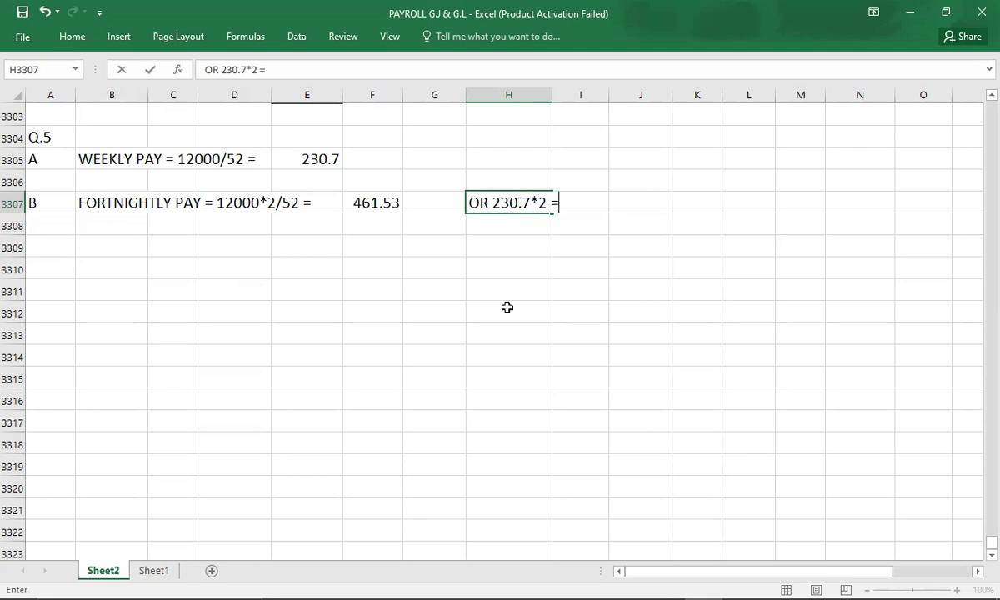
text( 461.53)
key(Return)
key(Return)
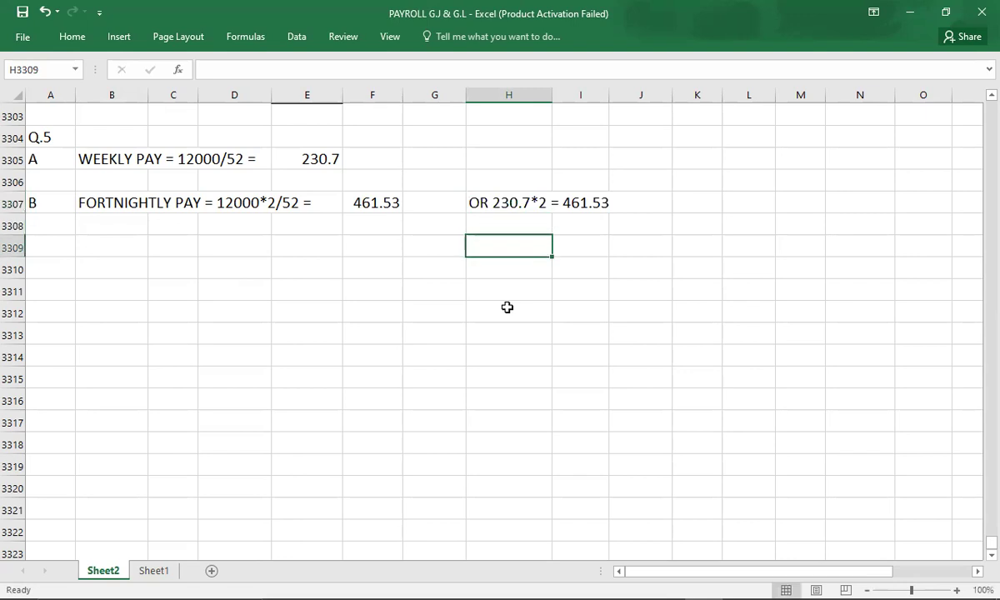
click(504, 293)
click(496, 210)
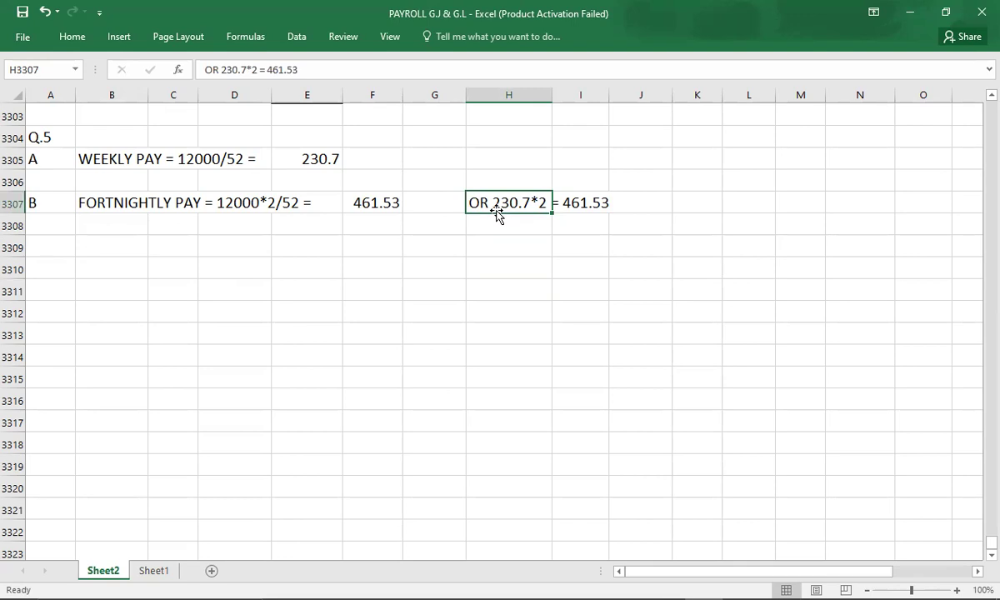
double_click(490, 202)
key(Return)
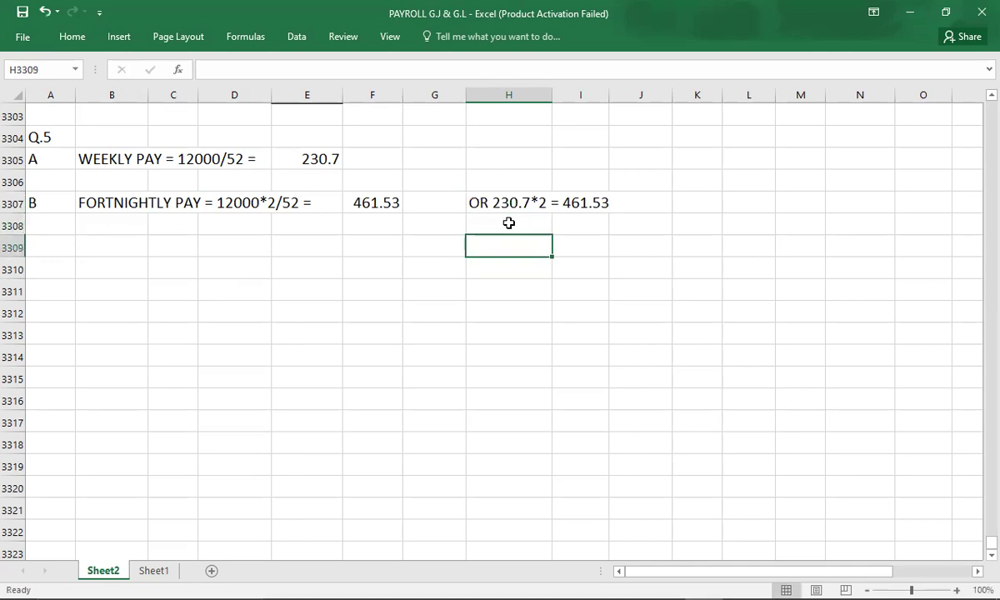
- Enter the part label "C" in A3309, below the fortnightly pay row
key(Down)
key(Left)
key(Left)
key(Left)
key(Left)
key(Left)
key(Left)
key(Left)
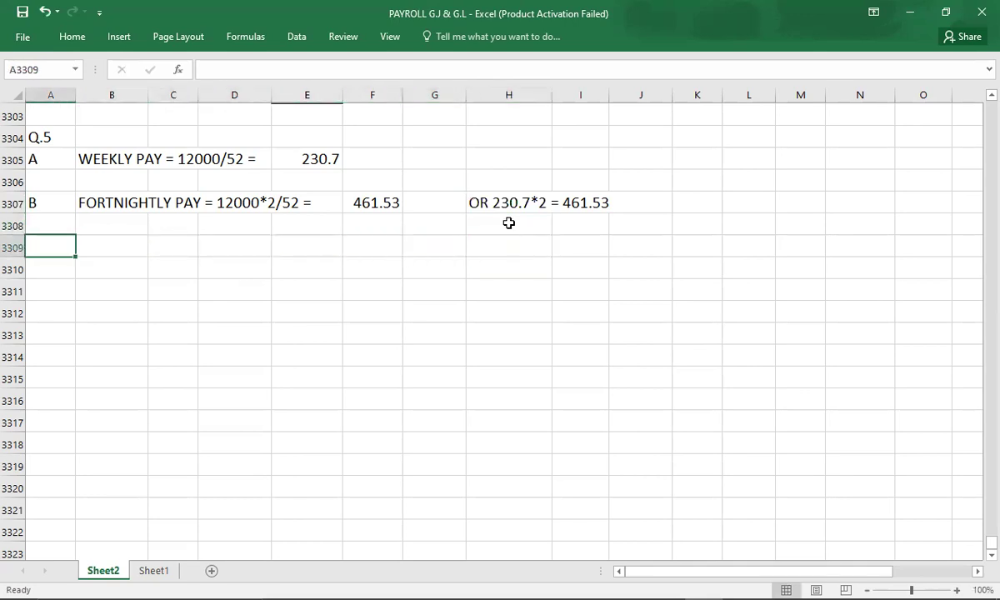
text(C)
key(Tab)
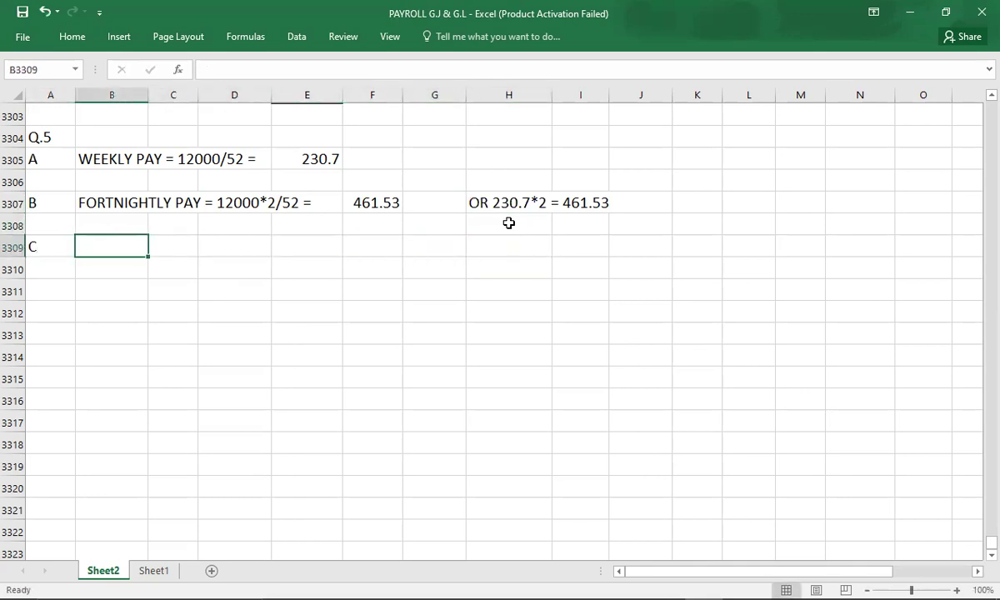
- Check part (c) of Q.5 in the PDF and enter "4-WEEK PAY = 12000*4/52 =" in B3309
key(alt+Tab)
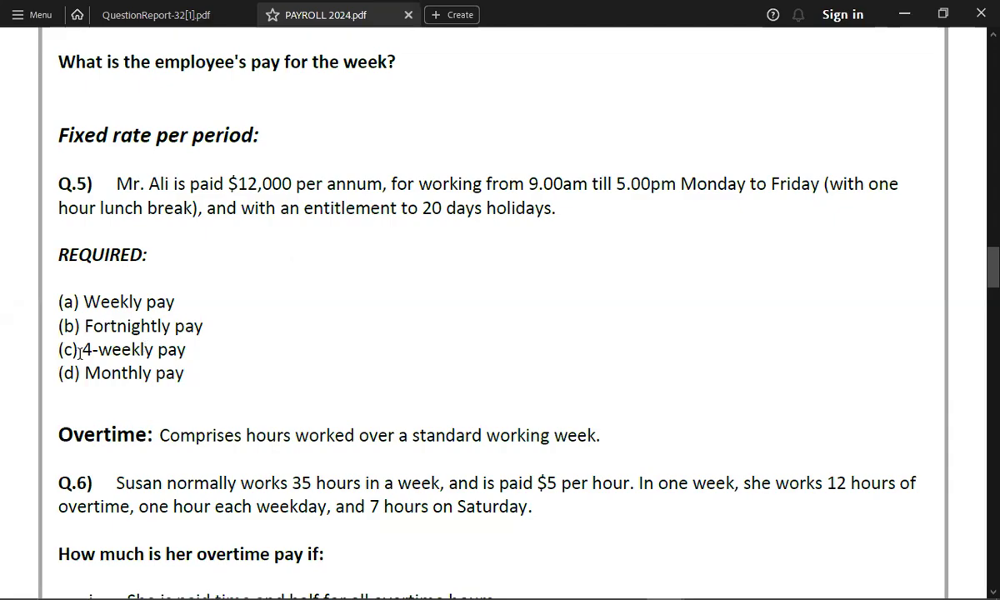
key(alt+Tab)
text(4-WEEK)
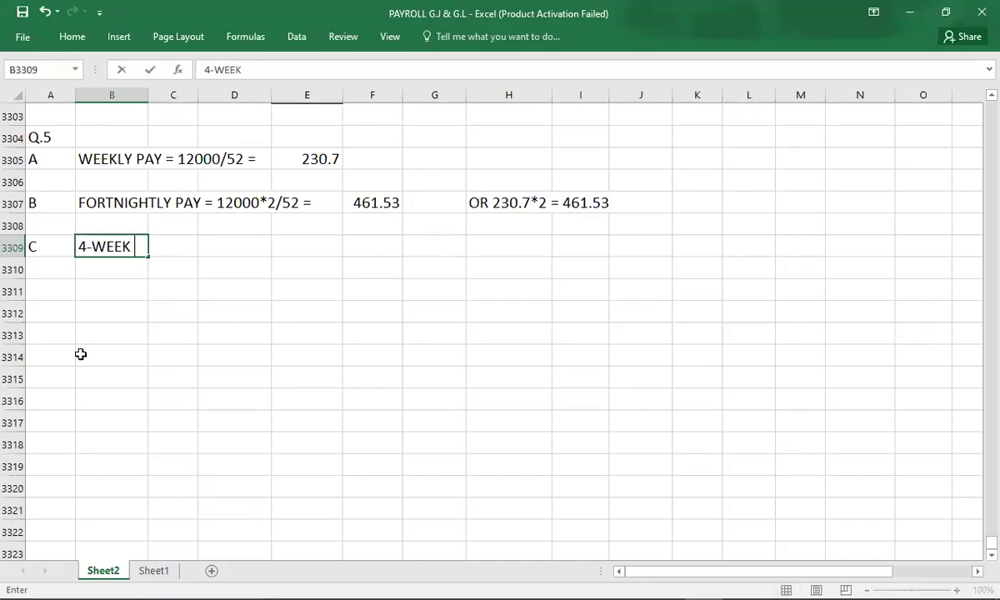
text( PAY = 120)
key(BackSpace)
text(2000*4/52 =)
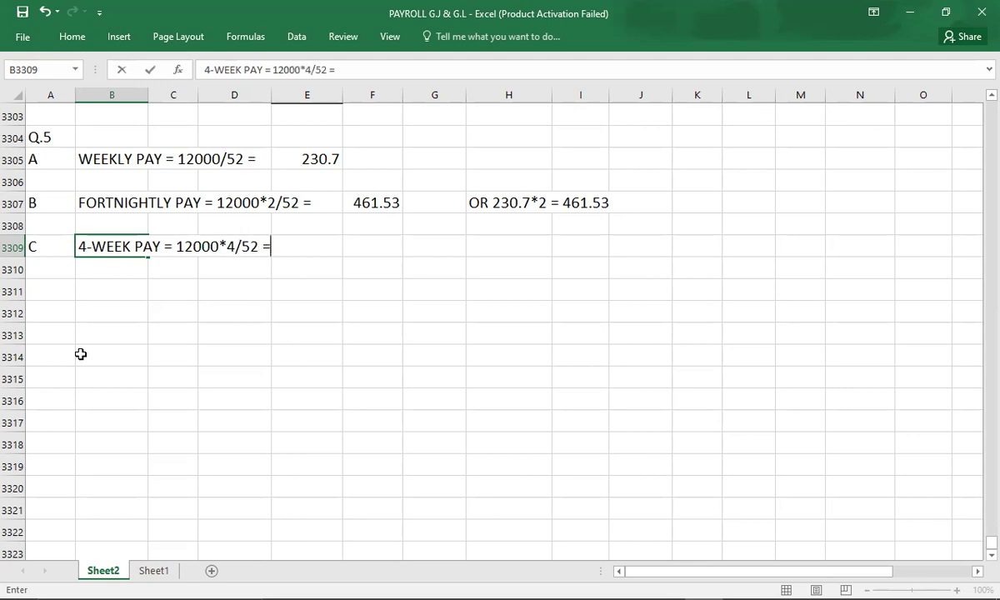
- Enter 923.07 in F3309 as the 4-week pay
key(Tab)
key(Tab)
key(Tab)
text(9)
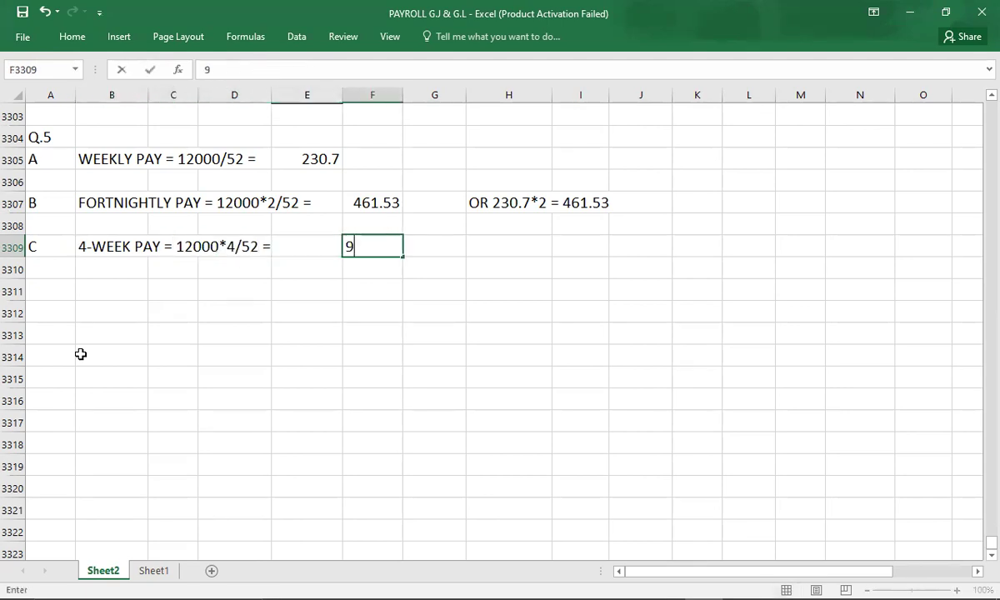
text(23.07)
key(Return)
key(Return)
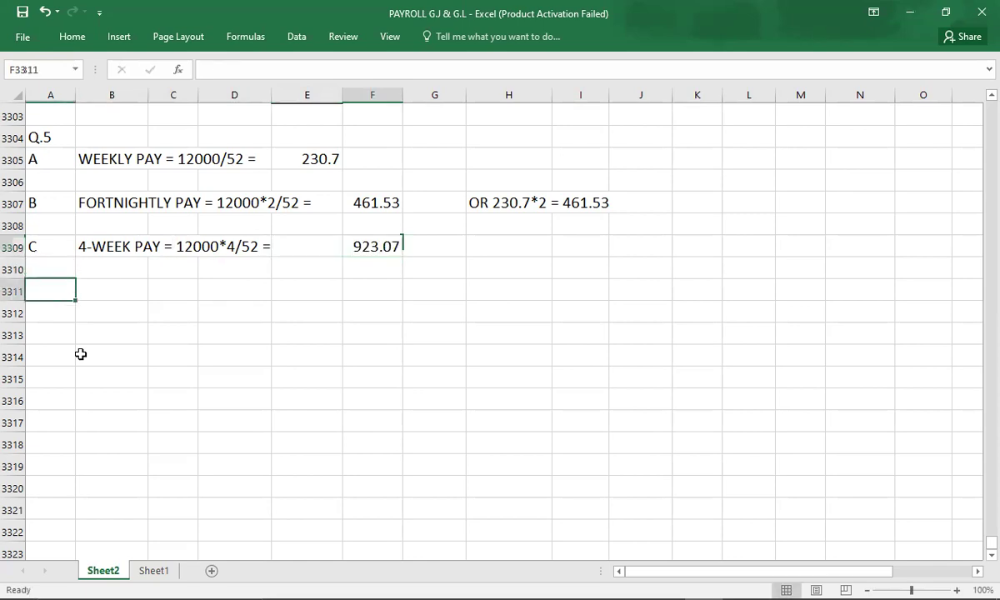
- Check part (d) of Q.5 in the payroll PDF and return to the worksheet
key(alt+Tab)
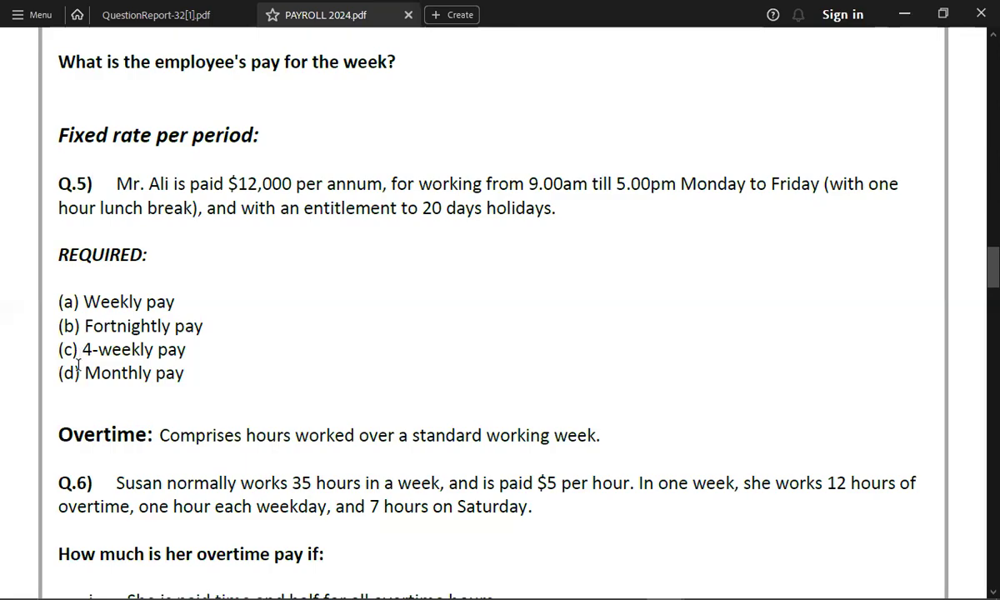
key(alt+Tab)
text(MON)
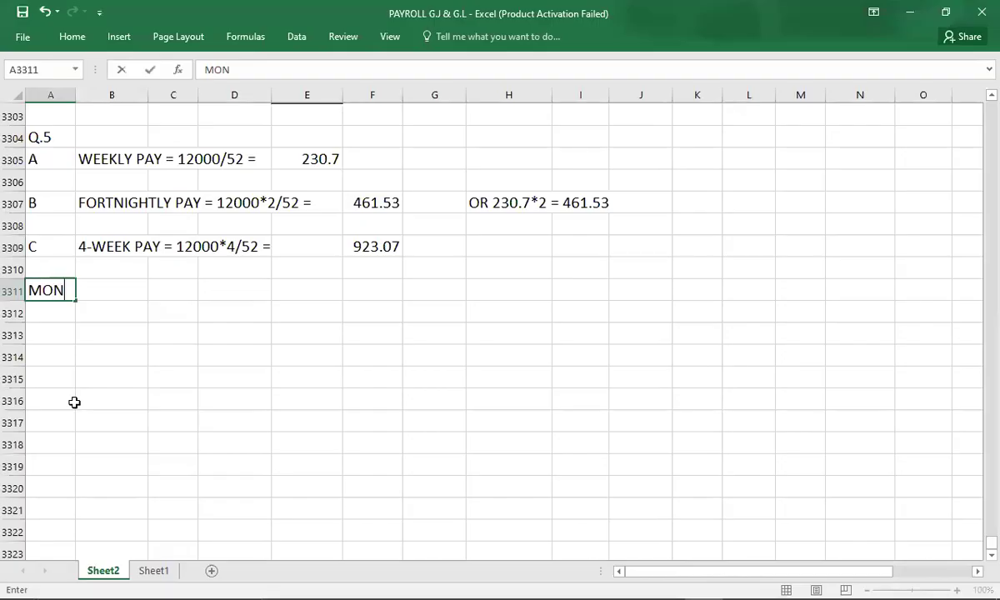
text(THLY PAY)
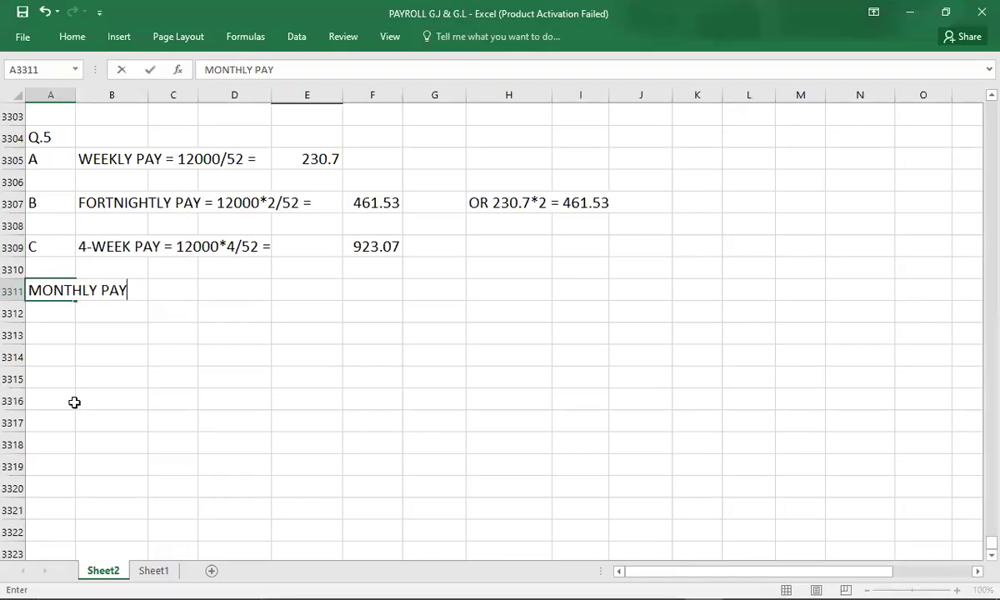
key(BackSpace)
key(BackSpace)
key(BackSpace)
key(BackSpace)
key(BackSpace)
key(BackSpace)
key(BackSpace)
key(BackSpace)
key(BackSpace)
key(BackSpace)
key(BackSpace)
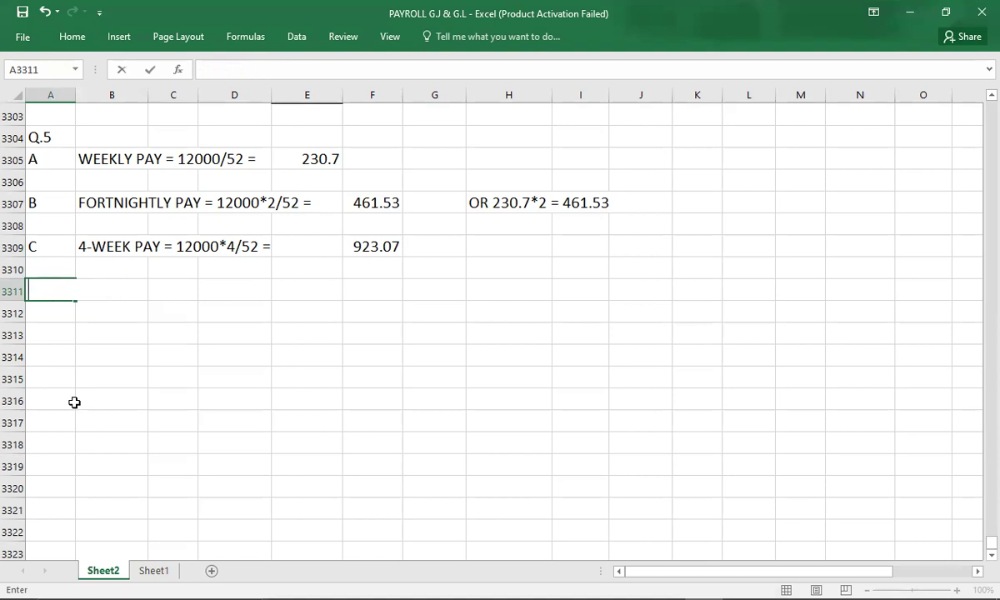
- Enter the part label "D" in A3311 and the working "MONTHLY PAY = 12000/12 =" in B3311
text(D)
key(Tab)
text(MONTHLY)
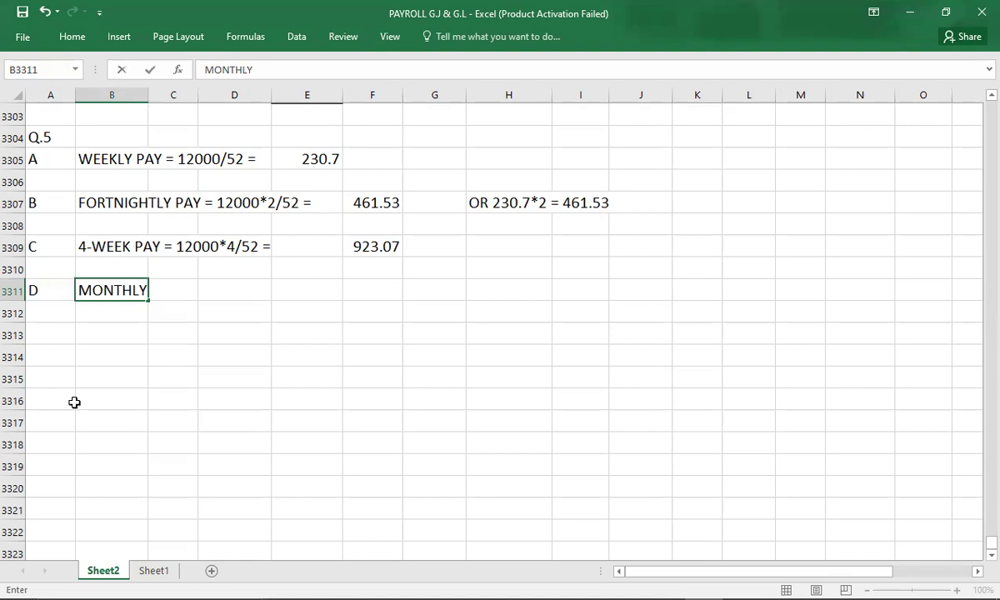
text( PAY = 12000/12 =)
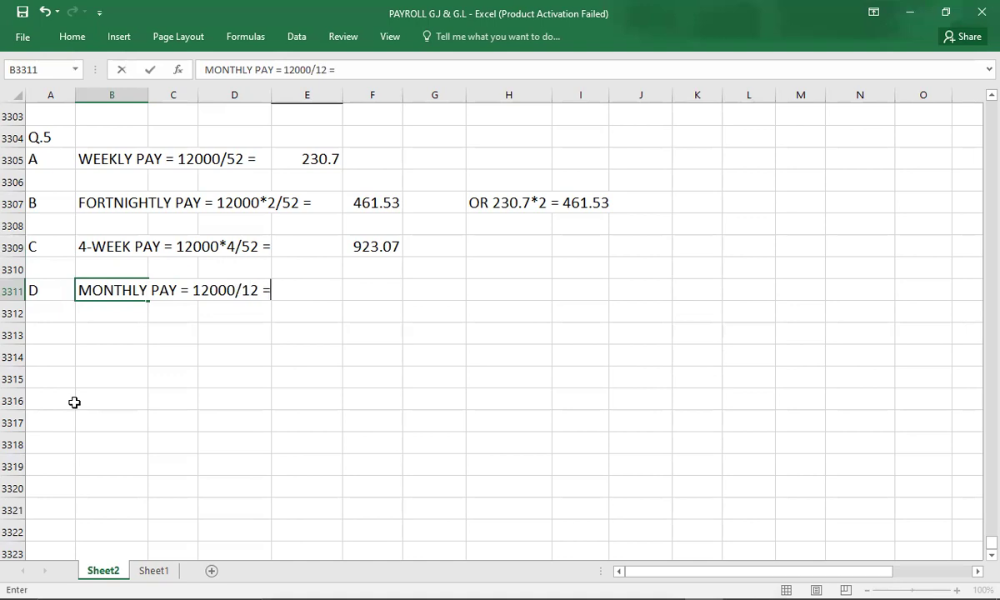
- Enter 1000 in F3311 as the monthly pay
key(Right)
key(Right)
key(Right)
key(Right)
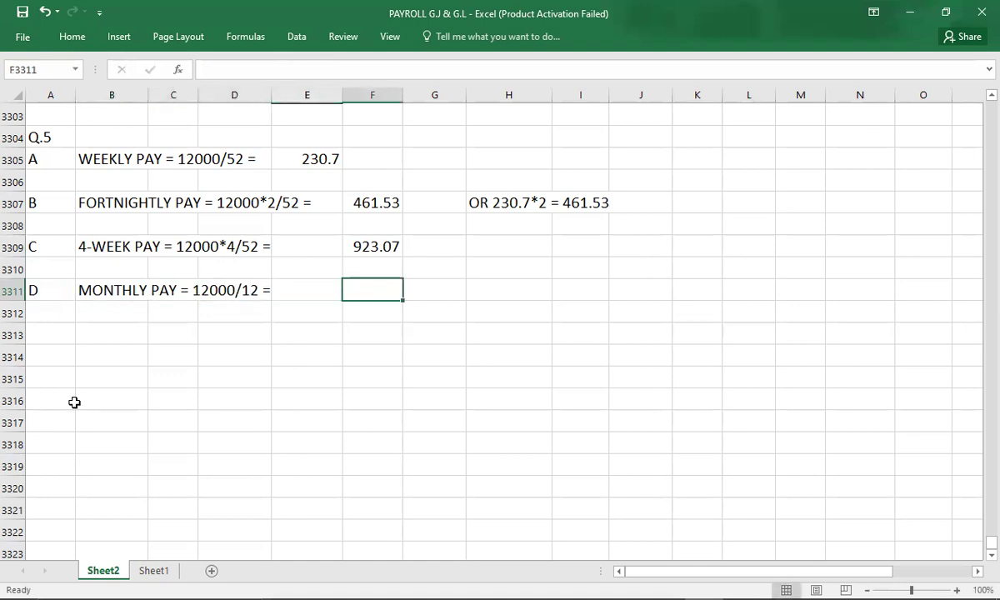
text(1000)
key(Return)
key(Return)
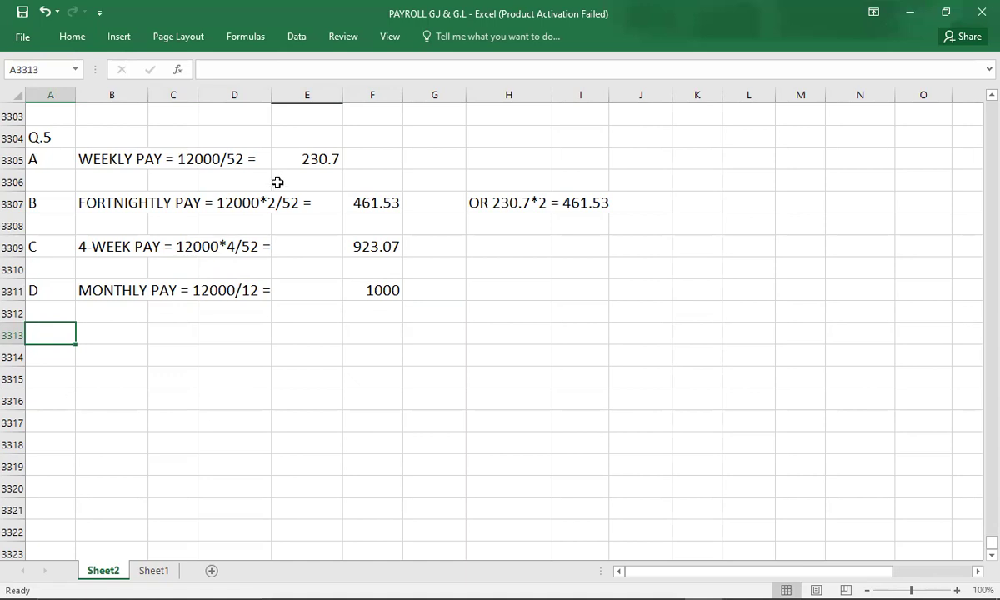
- Move the weekly pay value from E3305 to F3305 so it lines up with the other results
click(294, 160)
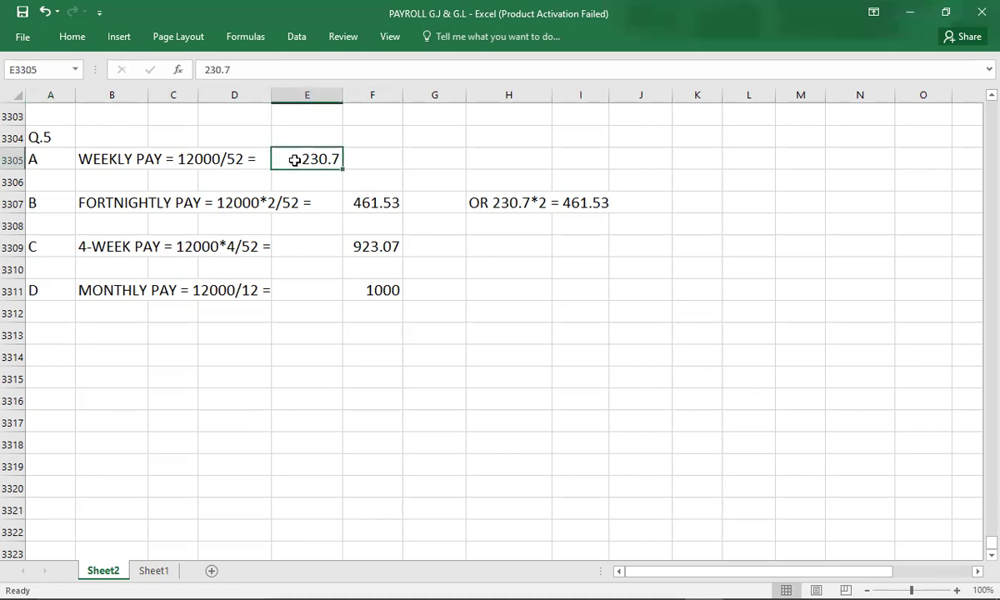
key(ctrl+c)
key(Right)
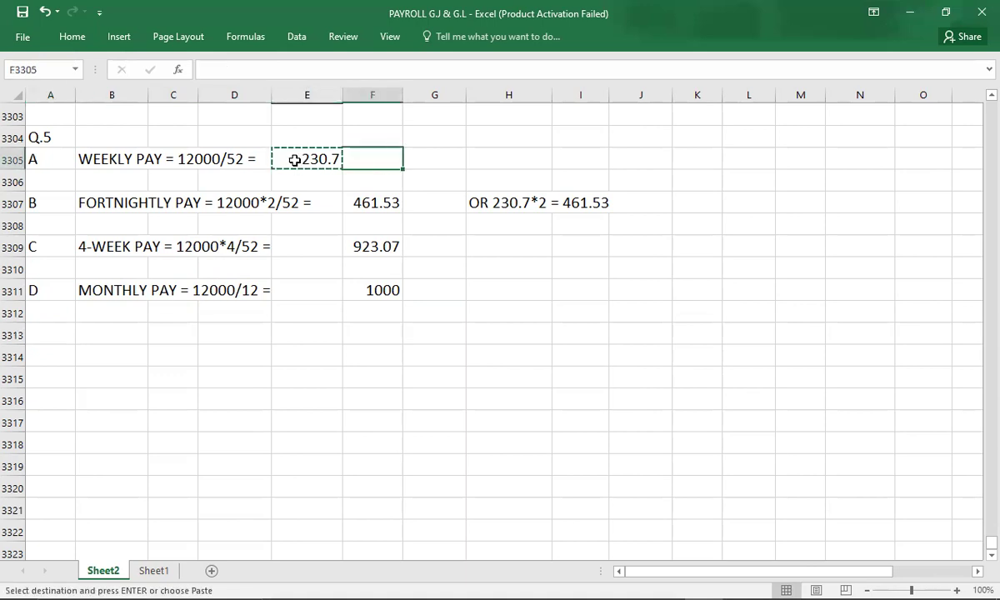
key(ctrl+v)
key(Left)
key(Home)
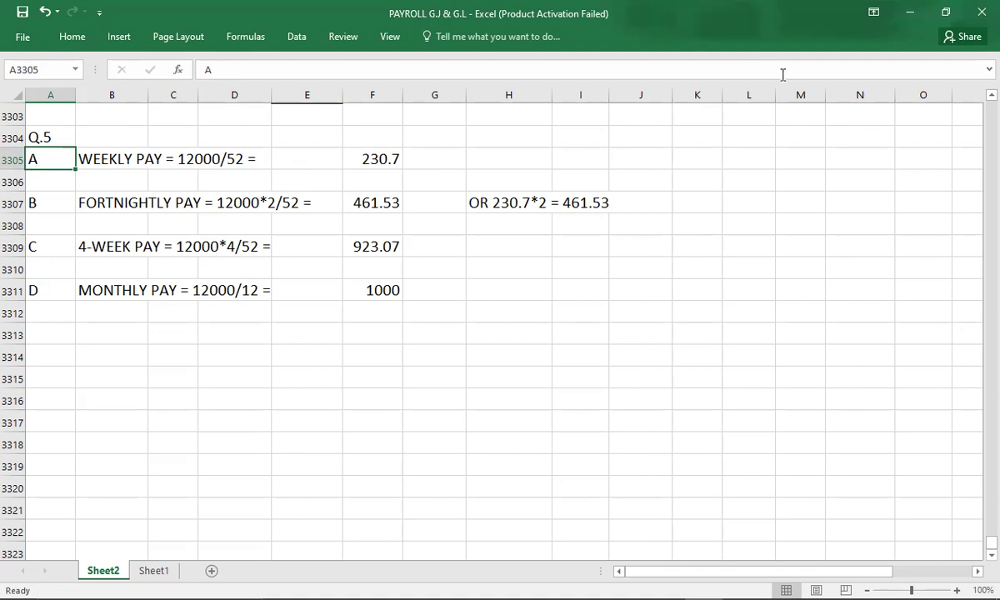
- Check Q.6 and its hourly rate in the payroll PDF and complete the working "12*5 =" in B3315
key(alt+Tab)
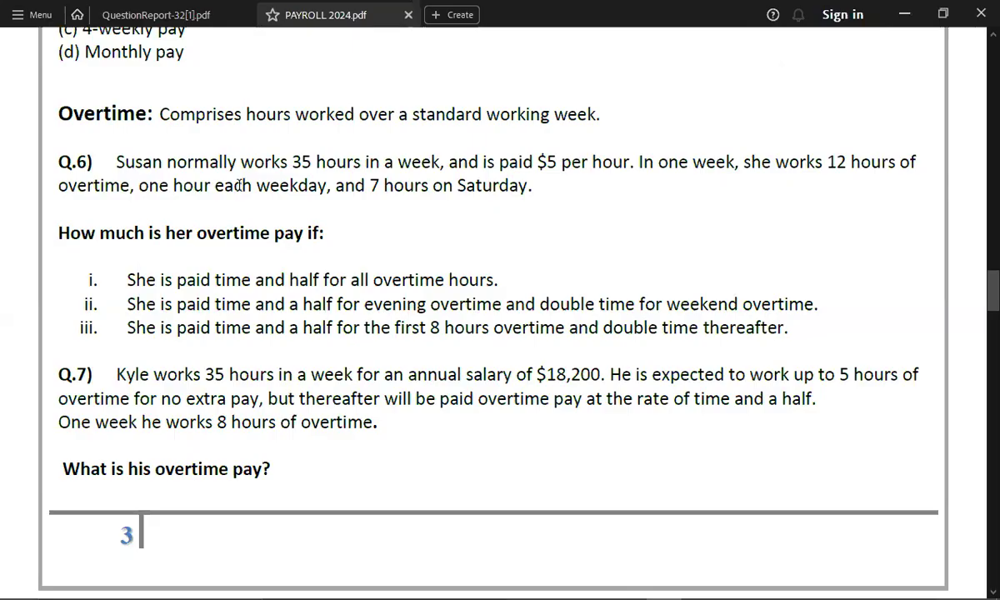
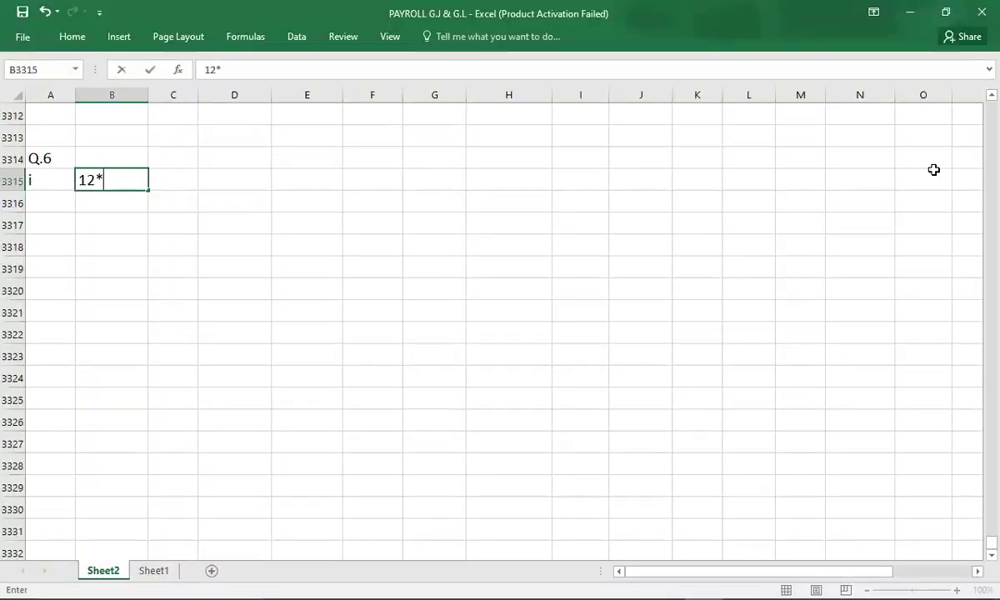
key(alt+Tab)
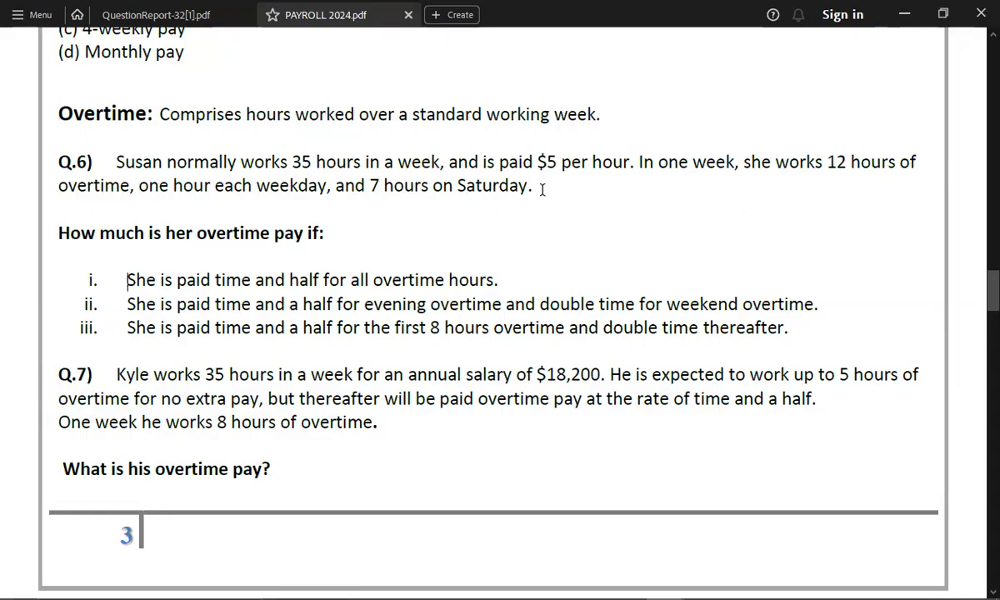
key(alt+Tab)
text(5 =)
key(Tab)
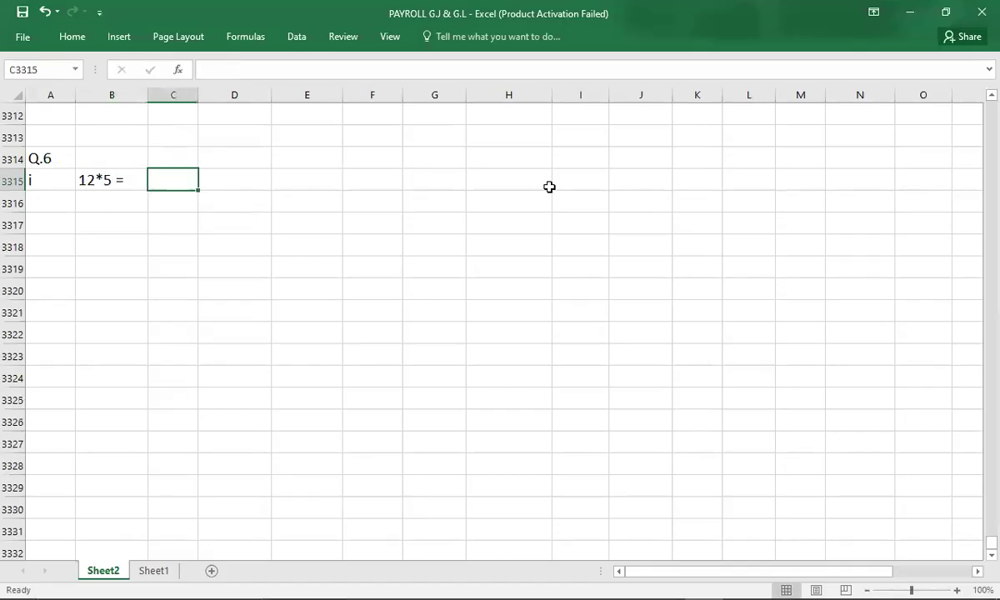
- Enter 60 in D3315 as the result of the 12*5 working
key(Tab)
text(60)
key(Return)
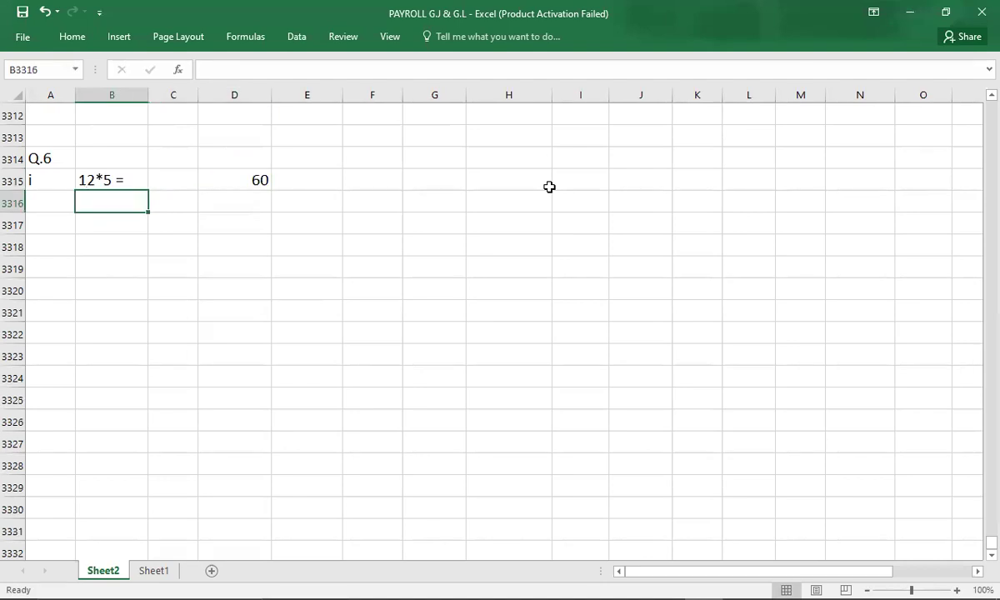
- Check part i of Q.6 in the payroll PDF and enter the half-time working "12*2.5 =" in B3316
text(12*)
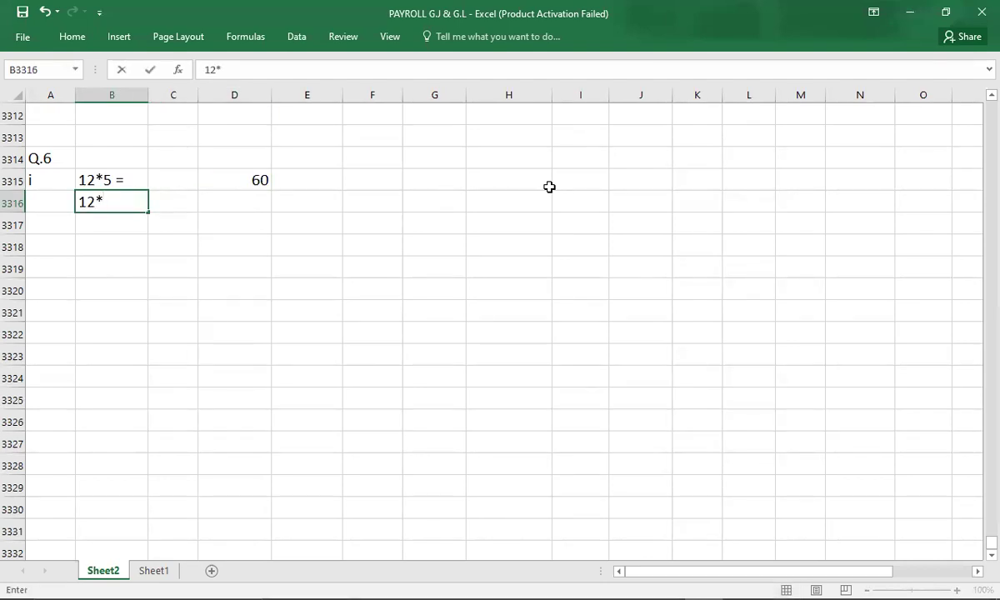
key(alt+Tab)
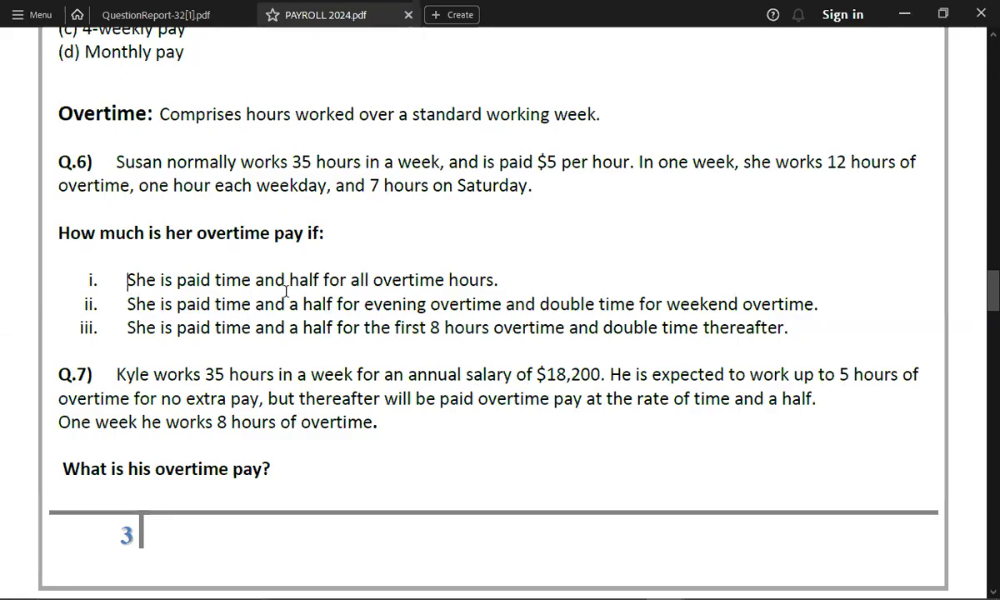
key(alt+Tab)
text(2.5 =)
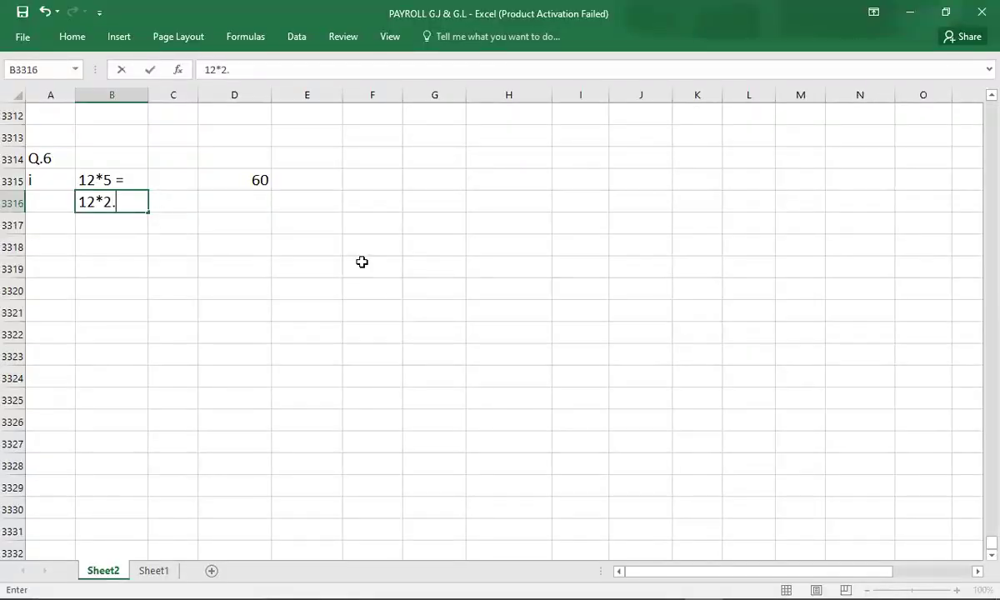
- Enter 30 in D3316 for the half-time working and the total 90 below it in D3317
key(Tab)
key(Tab)
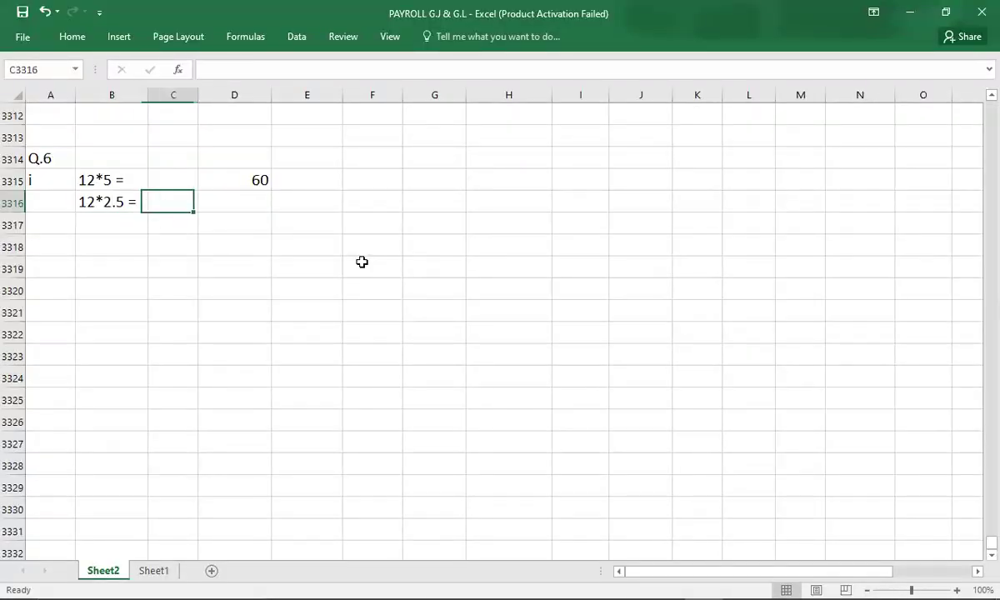
text(30)
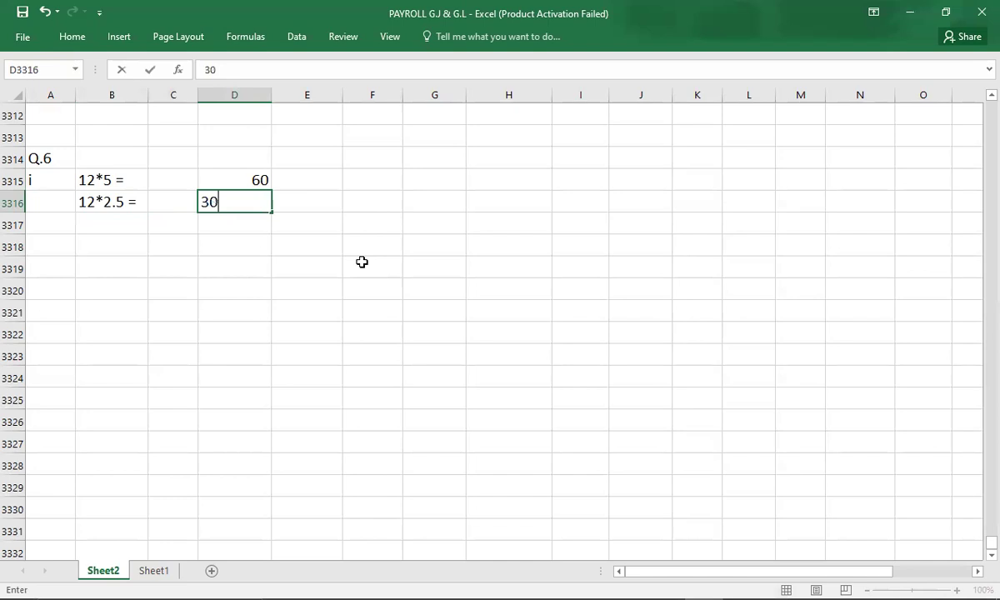
key(Return)
key(Tab)
text(90)
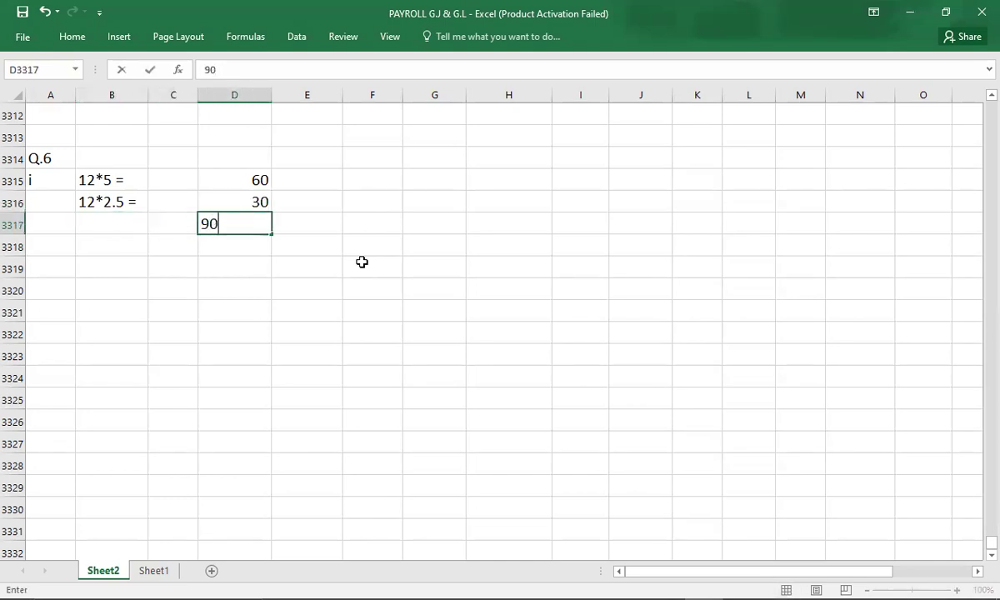
key(ctrl+Return)
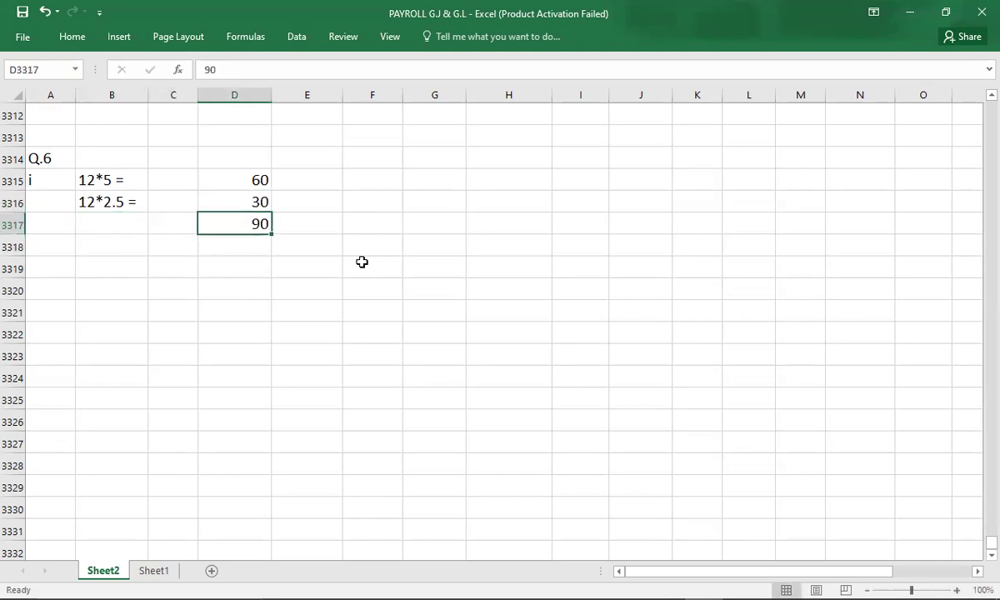
- Apply a top and double bottom border to the total in D3317
click(81, 38)
click(148, 90)
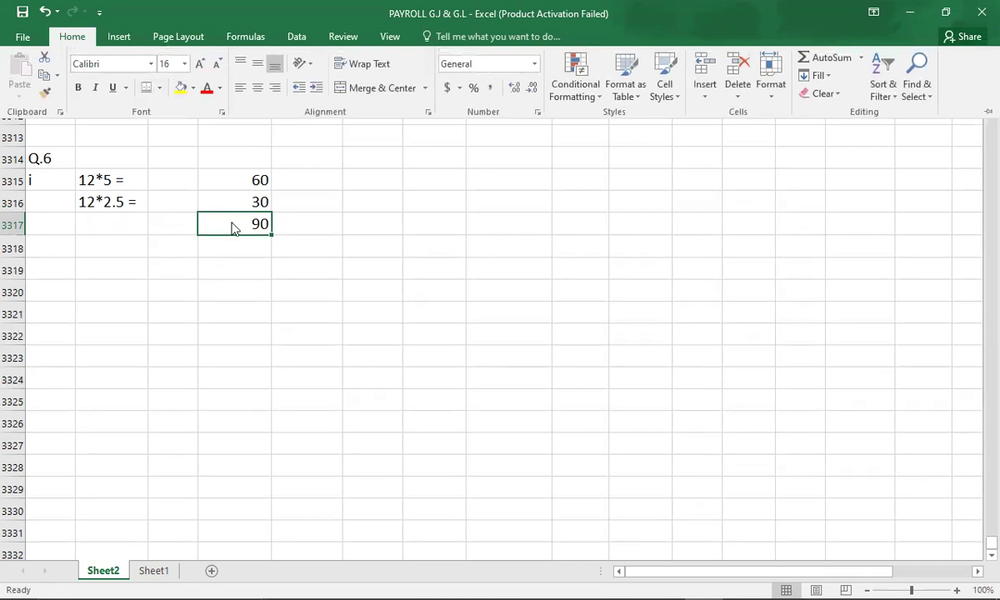
click(100, 231)
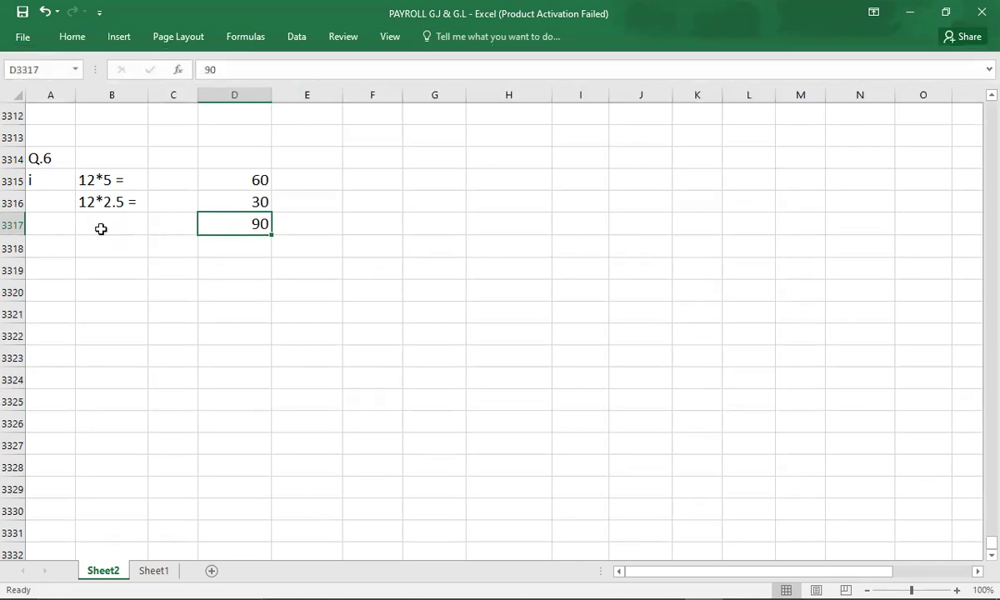
- Enter the combined working "12*7.5 =" in B3317 beside the total
click(100, 233)
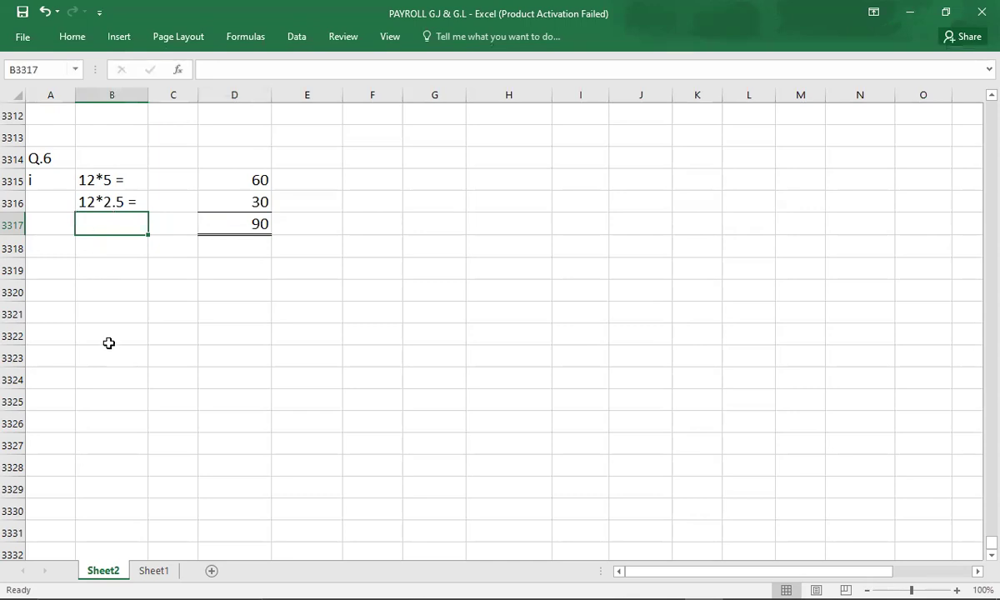
text(12)
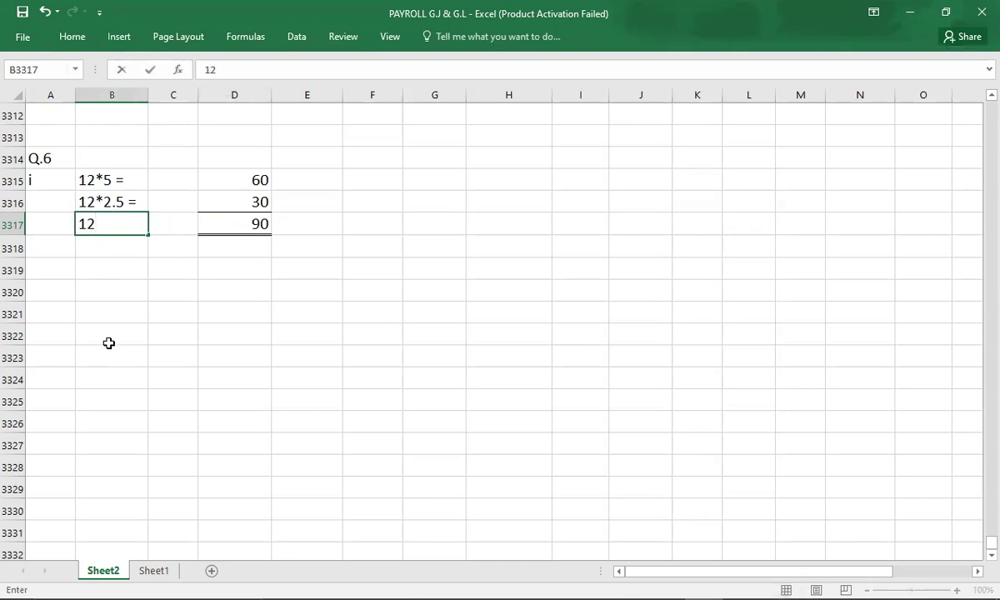
text(*7.5 =)
key(Return)
key(Return)
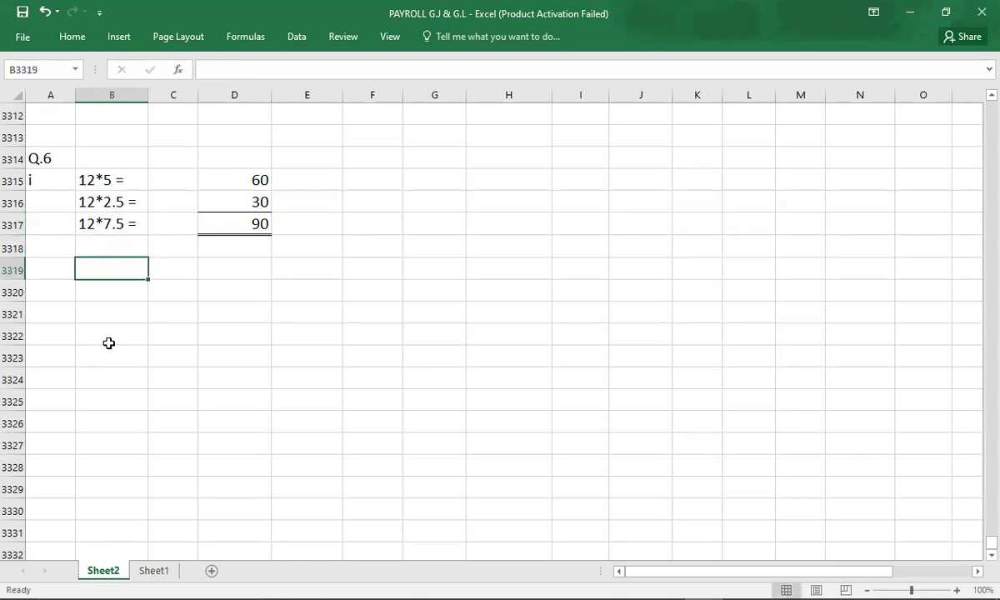
- Review the combined overtime working by highlighting B3317:D3317
click(221, 224)
key(Left)
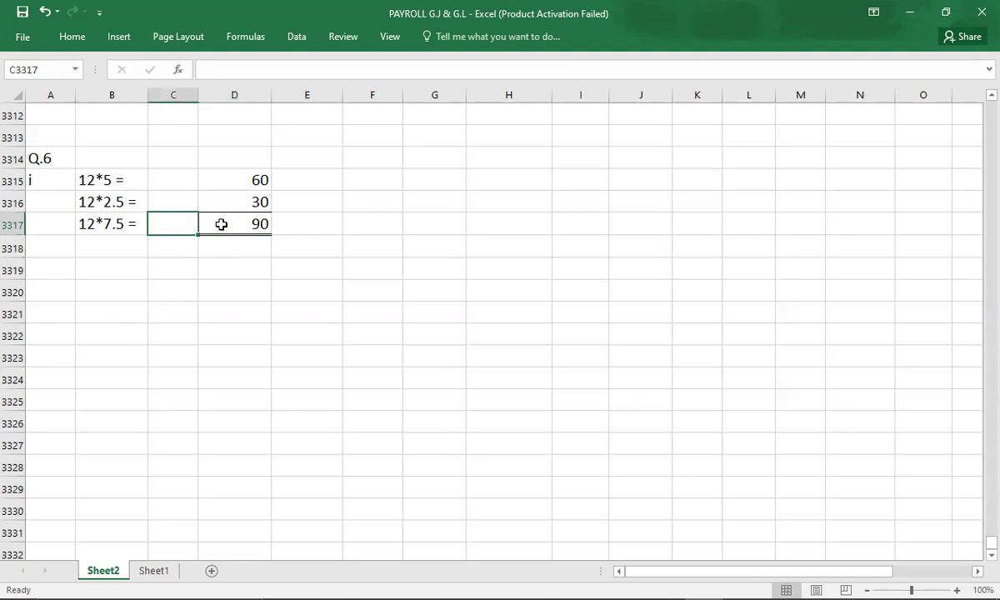
key(shift+Left)
key(Left)
key(Right)
key(Left)
key(shift+Right)
key(shift+Right)
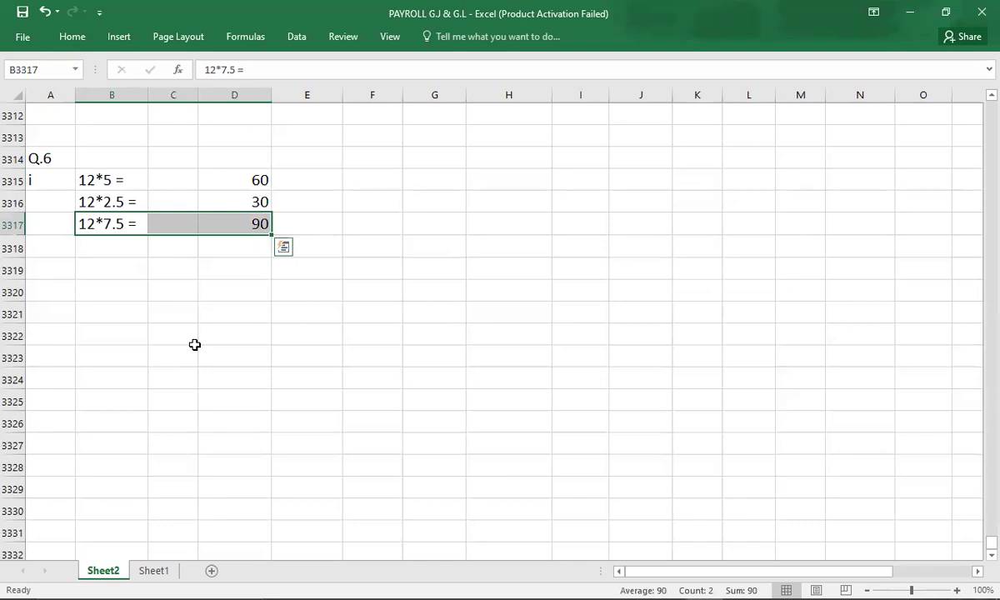
- Enter the part label "ii" in A3319 and consult part ii of Q.6 in the payroll PDF
key(Down)
key(Down)
key(Left)
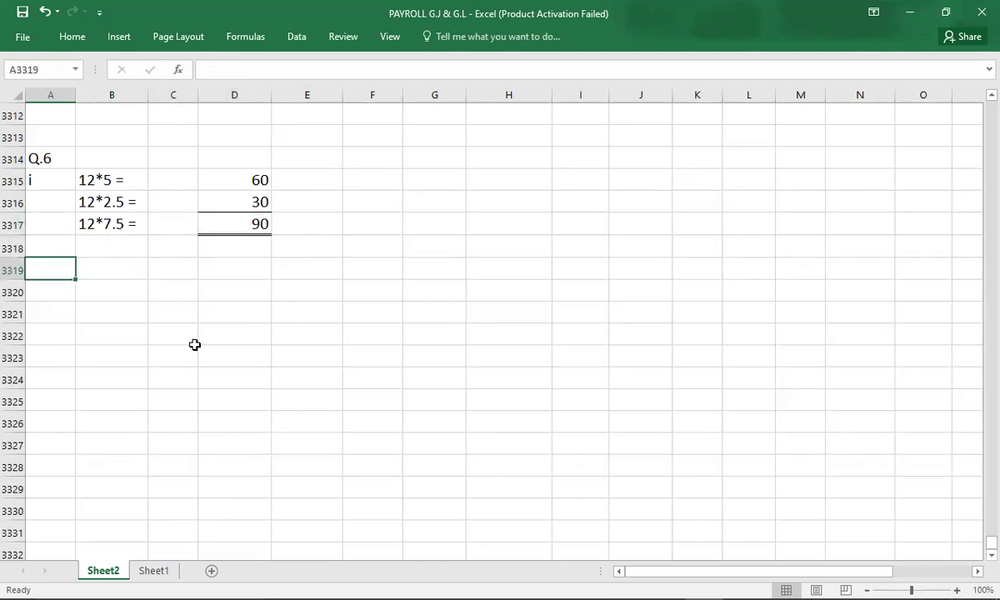
text(ii)
key(Tab)
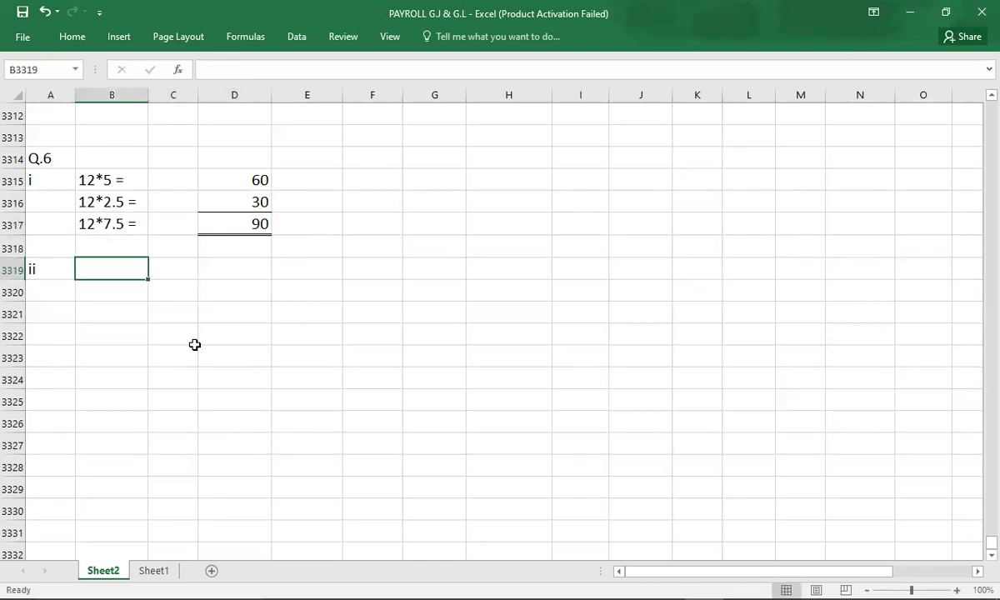
key(alt+Tab)
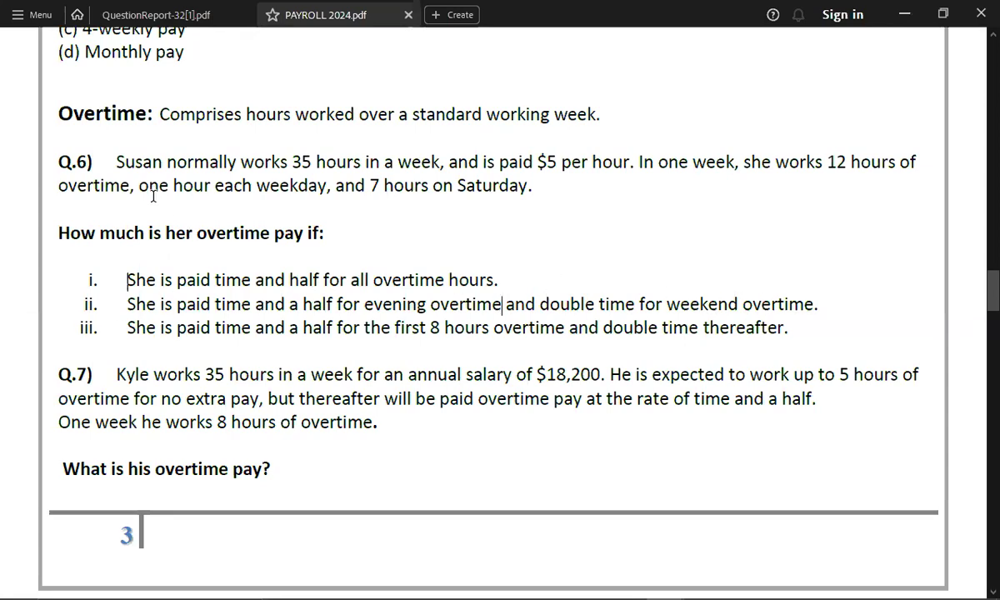
- Enter the weekday overtime hours 5 in B3319 and the Saturday hours 7 in B3320 of the Excel worksheet
key(alt+Tab)
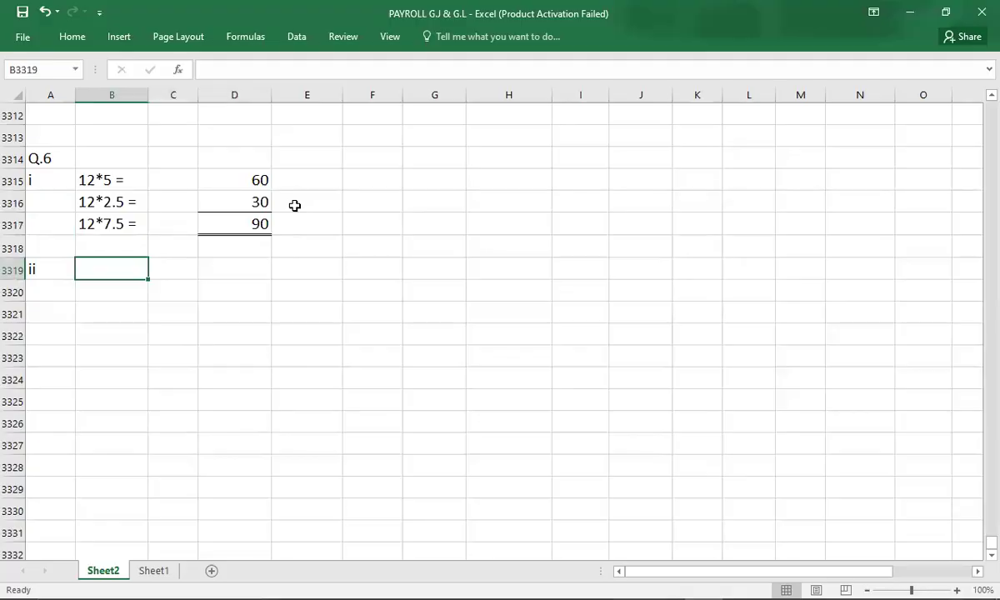
text(5)
key(Return)
key(Left)
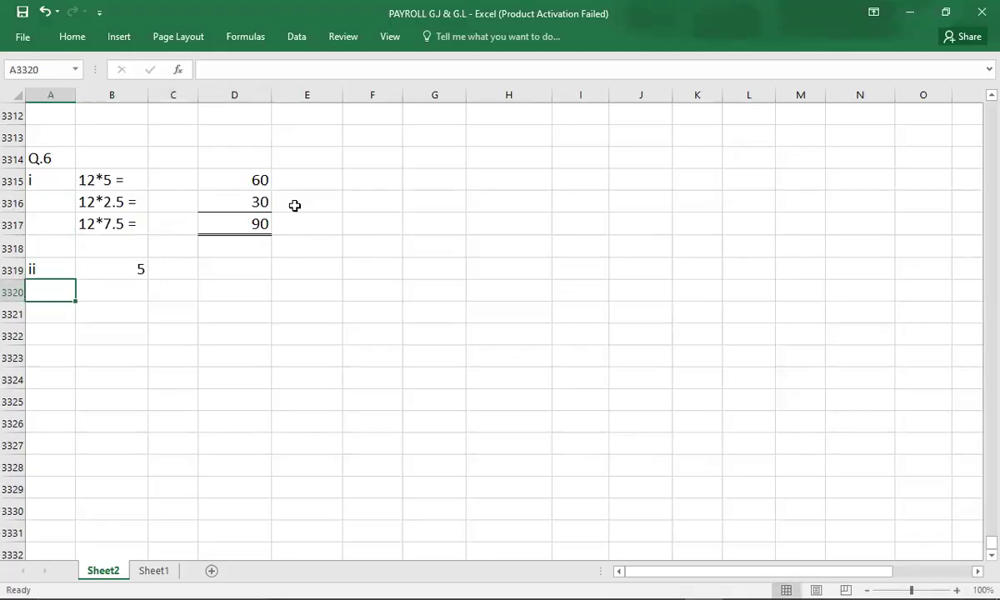
text(0)
key(BackSpace)
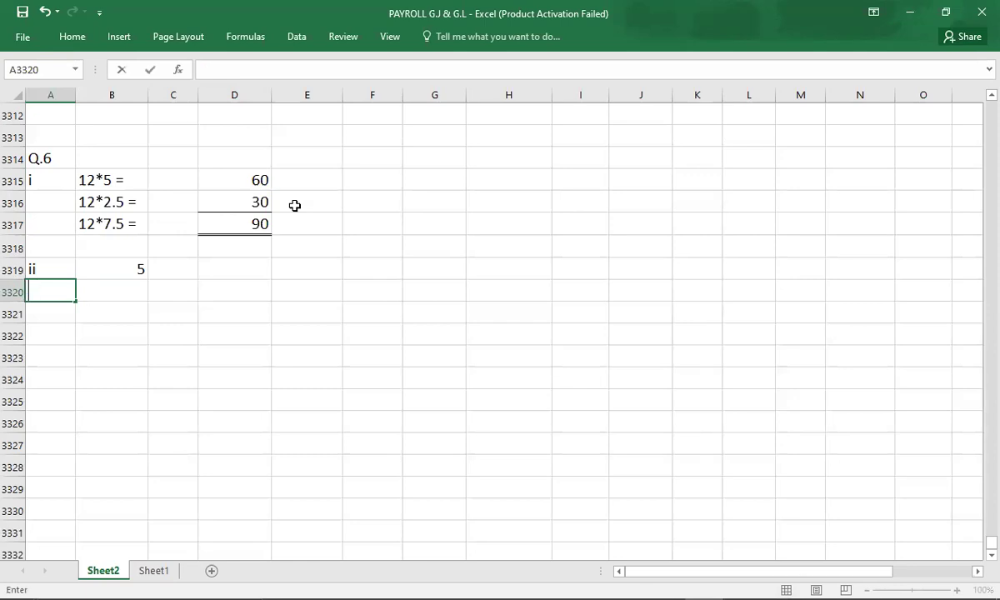
key(Right)
text(7)
key(Tab)
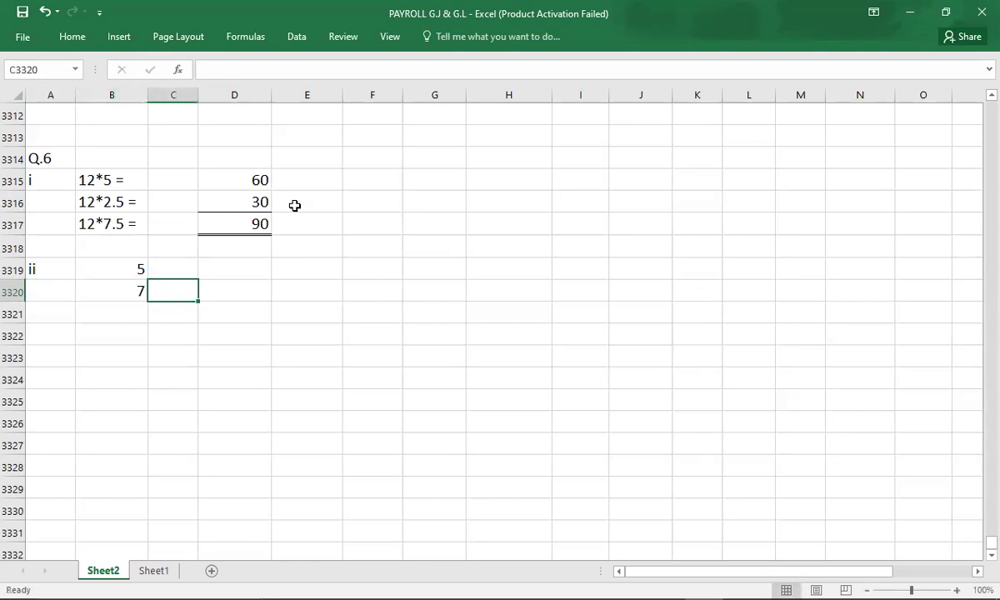
key(Up)
key(Left)
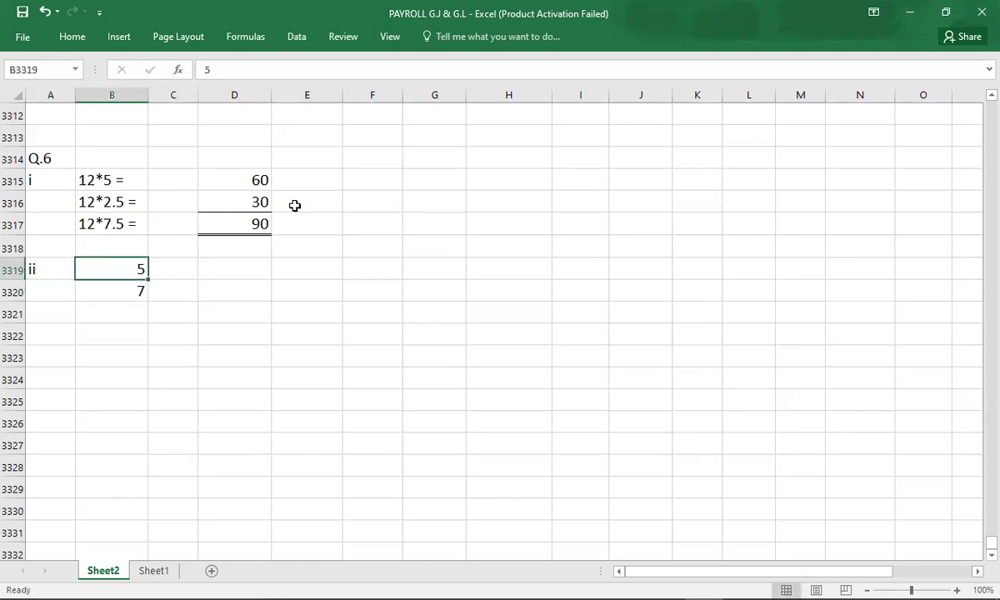
- Check the evening rate in the payroll PDF and enter the working "5*7.5 =" in B3319 with 37.5 in D3319
key(alt+Tab)
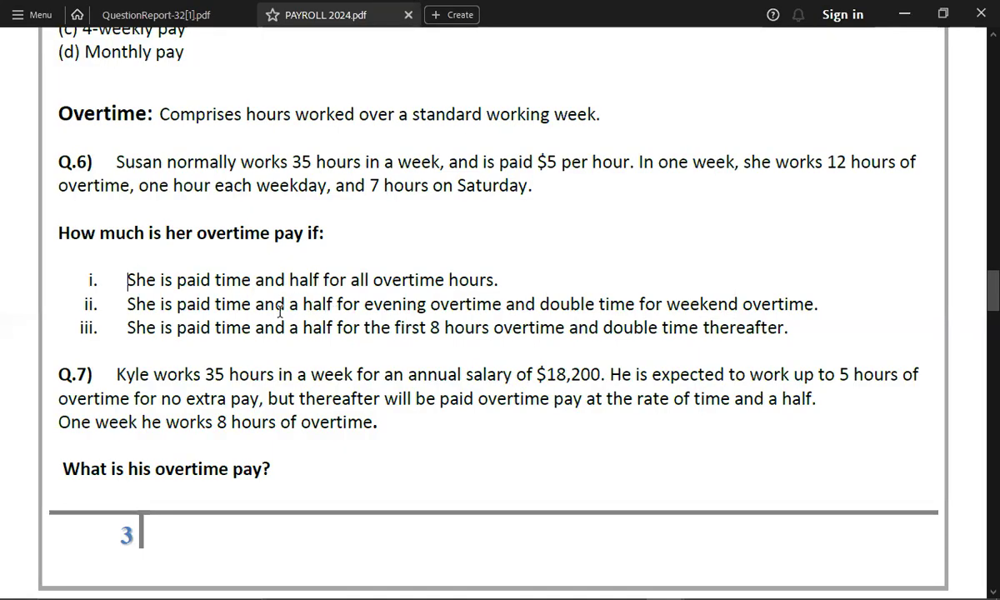
key(alt+Tab)
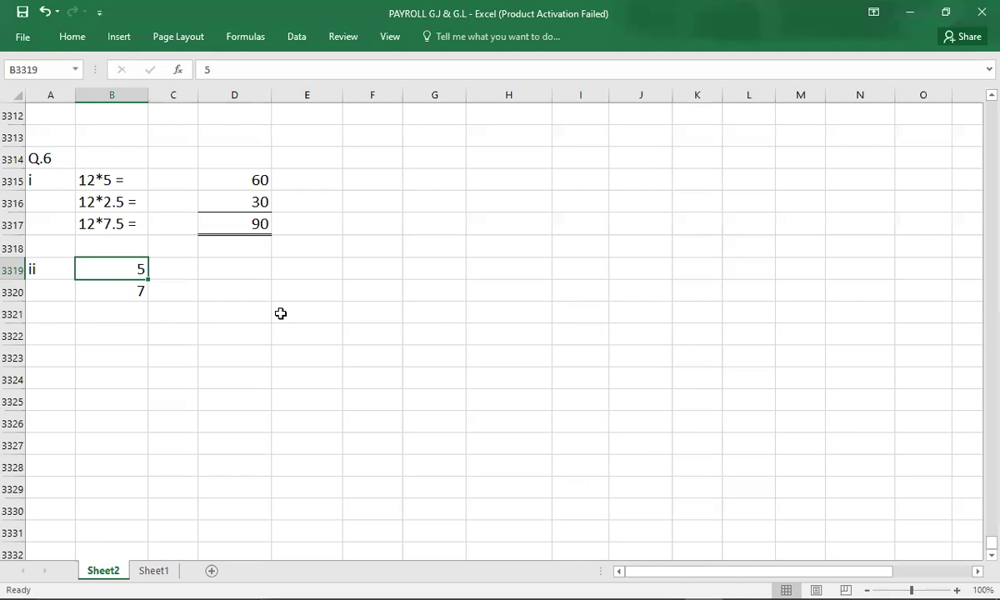
text(*7.5)
key(BackSpace)
key(BackSpace)
key(BackSpace)
key(BackSpace)
text(5*7.5 =)
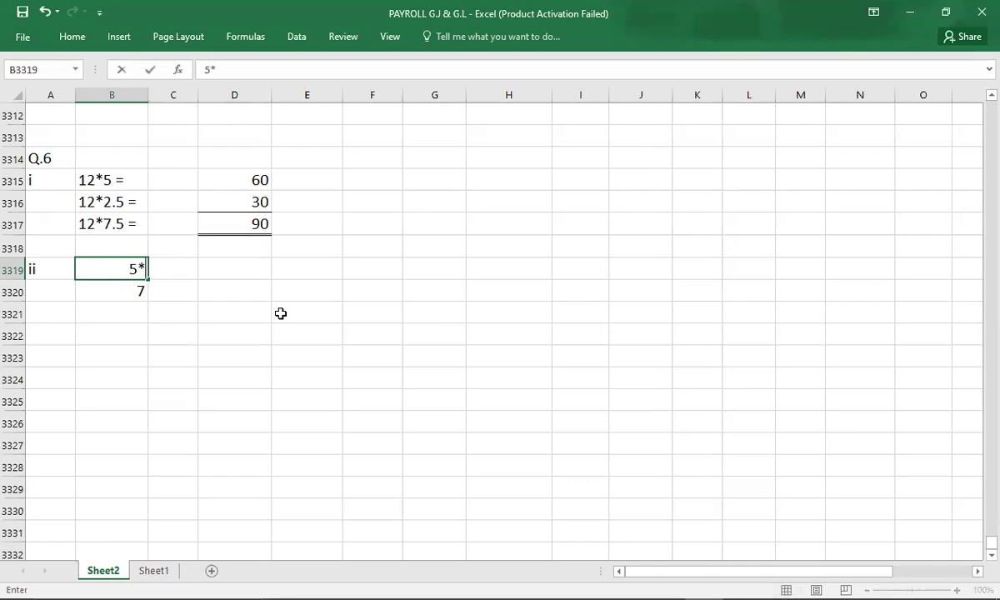
key(Tab)
key(Tab)
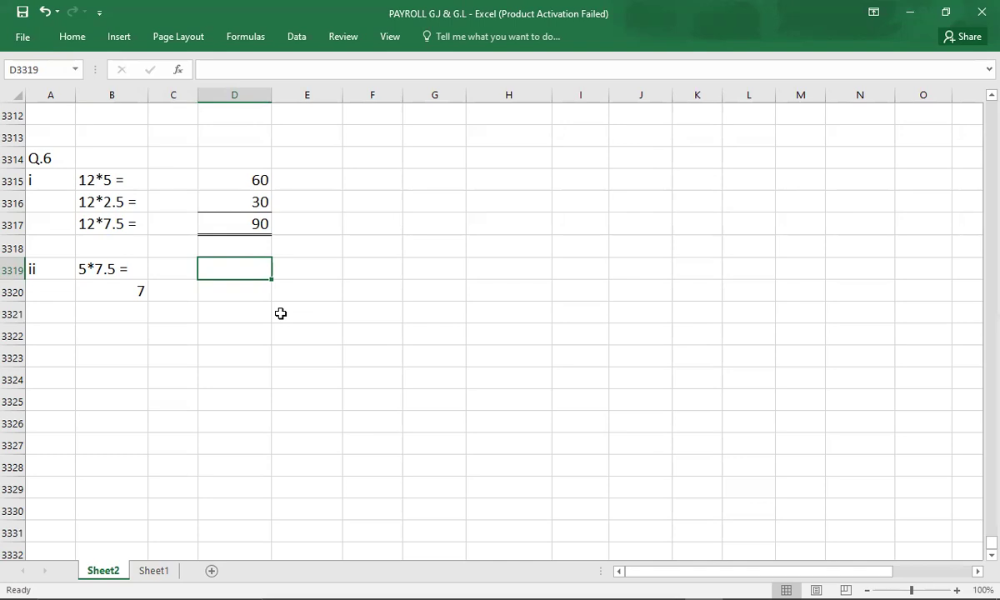
text(37.5)
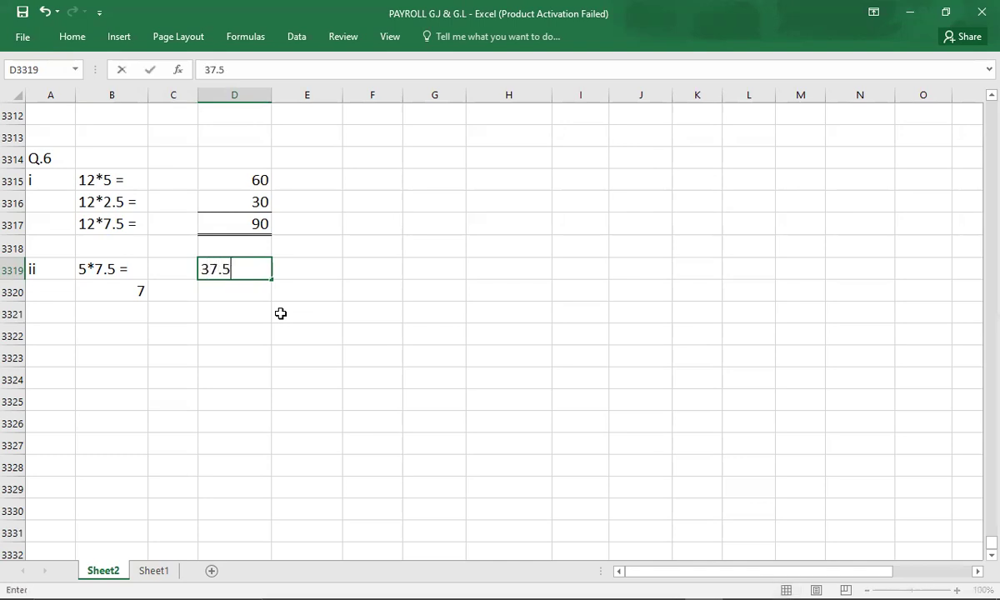
key(Return)
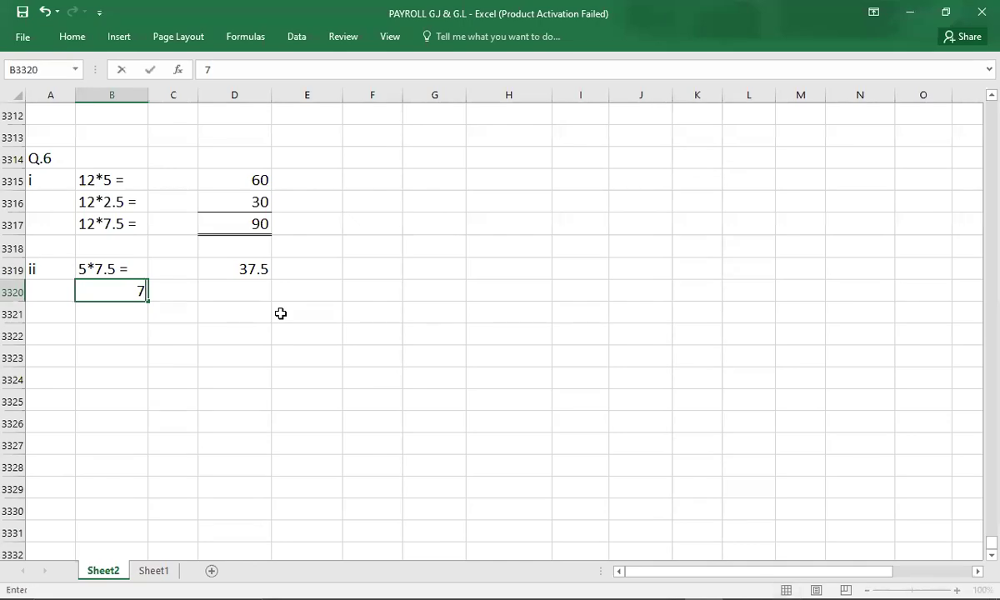
- Check the weekend rate in the payroll PDF and enter the working "7*10 =" in B3320 with 70 in D3320
key(alt+Tab)
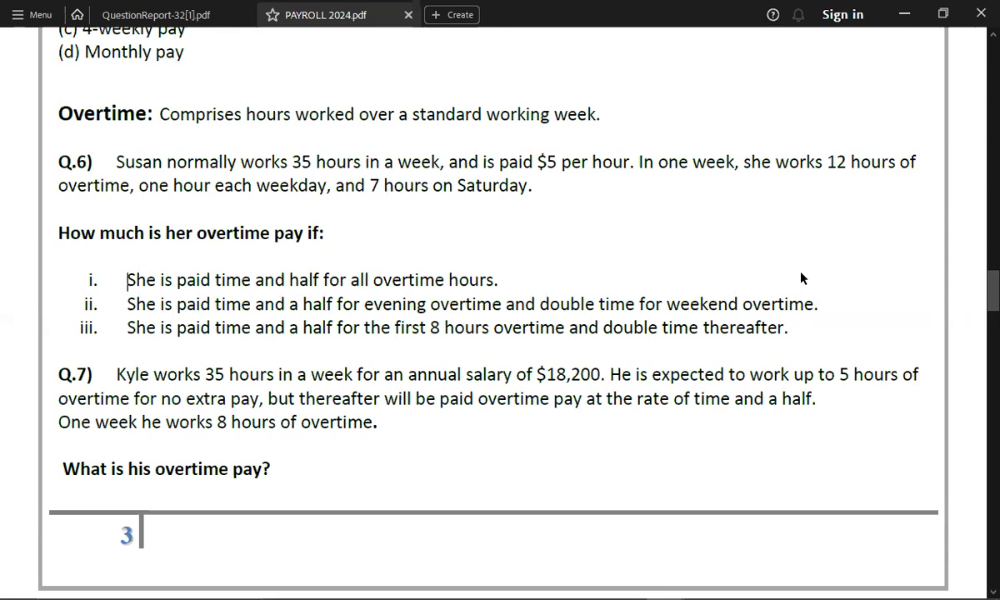
key(alt+Tab)
text(*10)
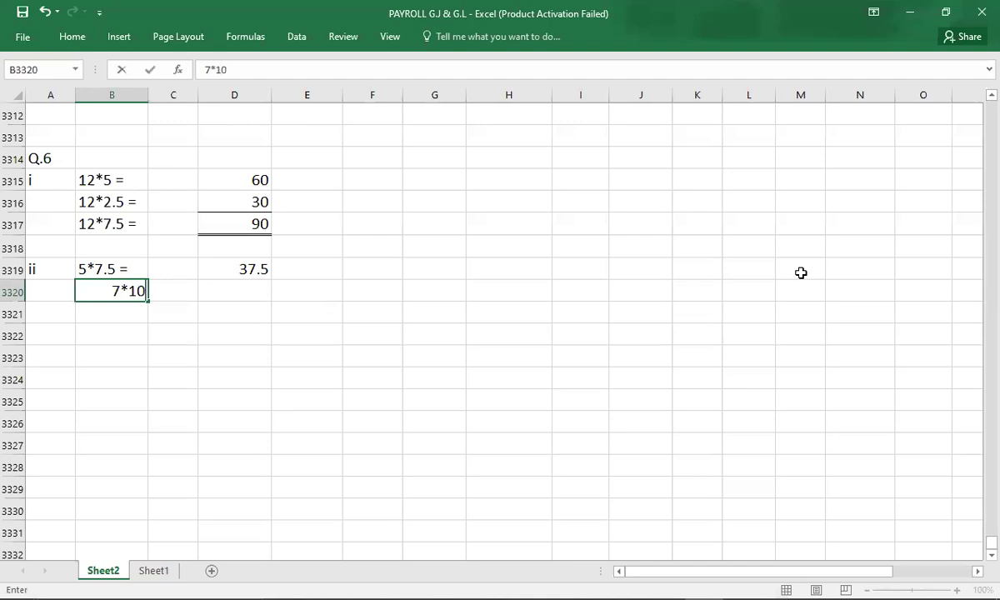
text( =)
key(Tab)
key(Tab)
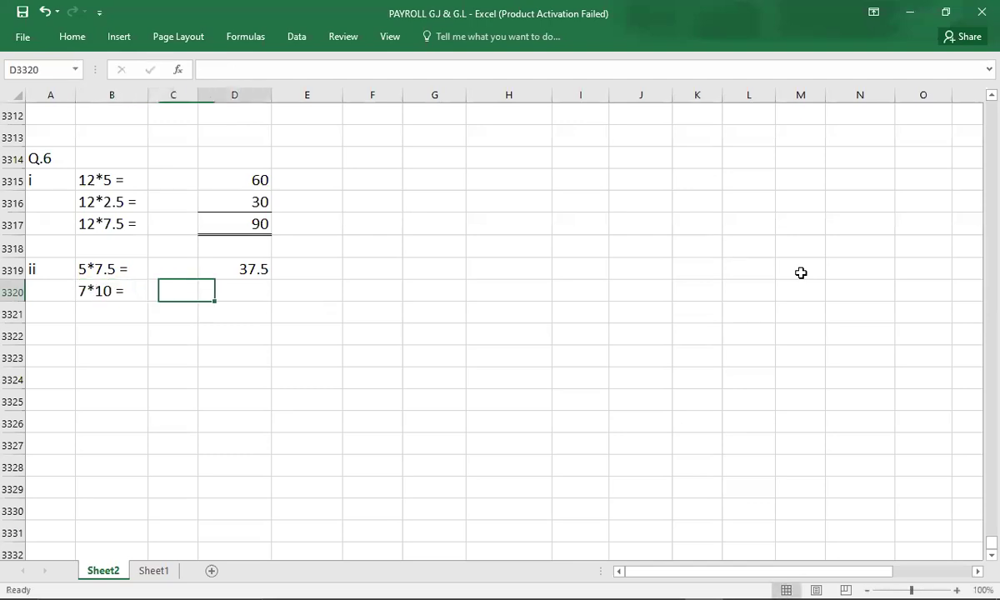
text(70)
key(Return)
- Enter the part ii total 107.5 in D3321 and apply a top and double bottom border to it
key(Tab)
key(Tab)
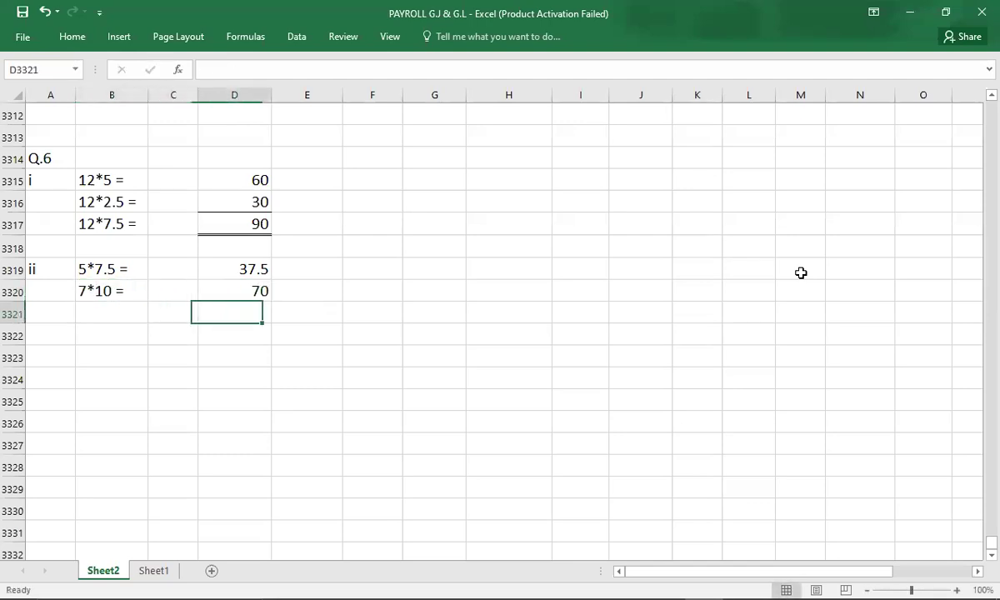
text(107.5)
key(Return)
key(Up)
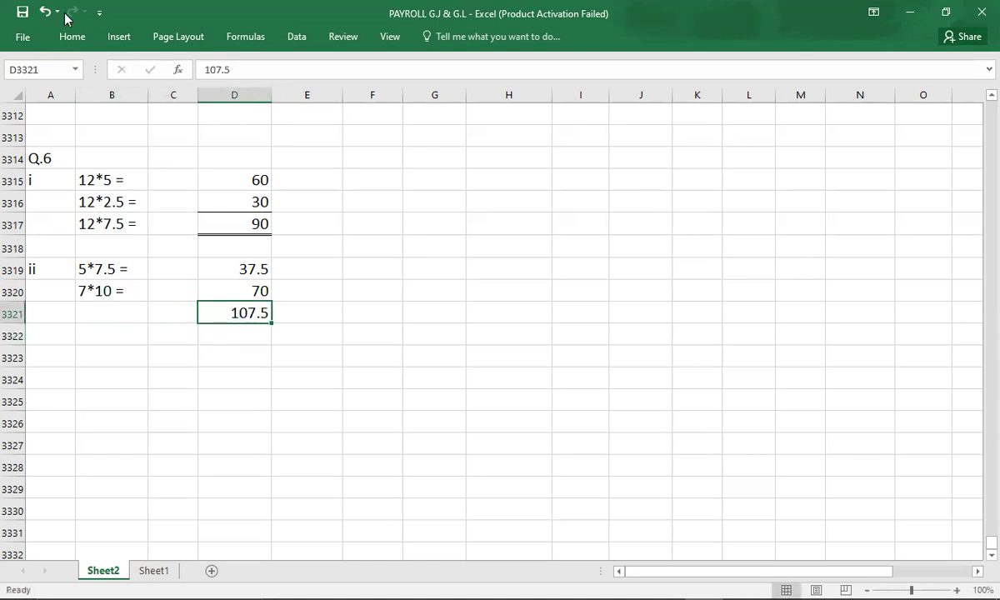
click(74, 37)
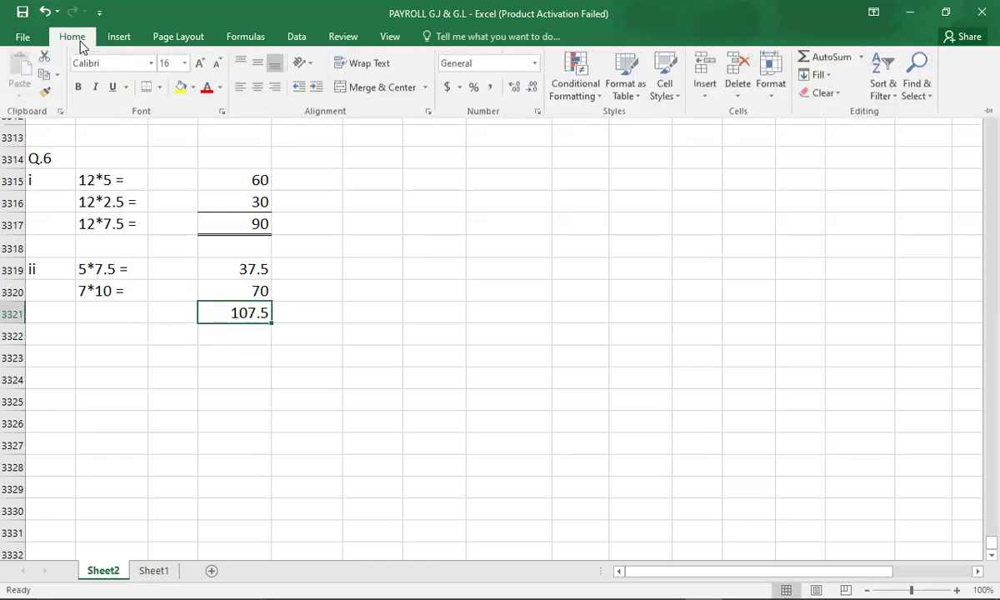
click(144, 89)
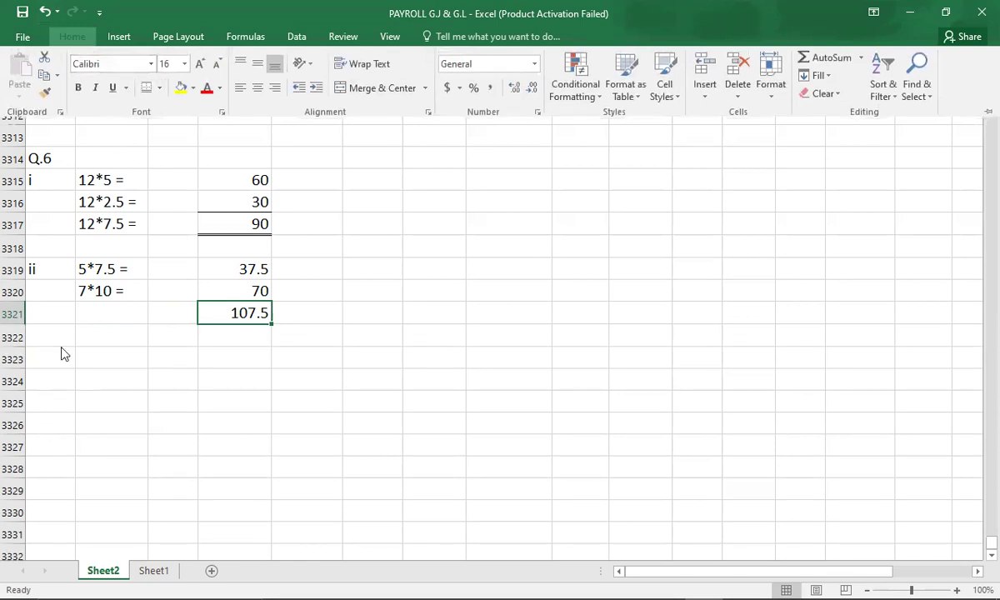
- Enter the part label "iii" in A3323 and consult part iii of Q.6 in the payroll PDF
click(61, 350)
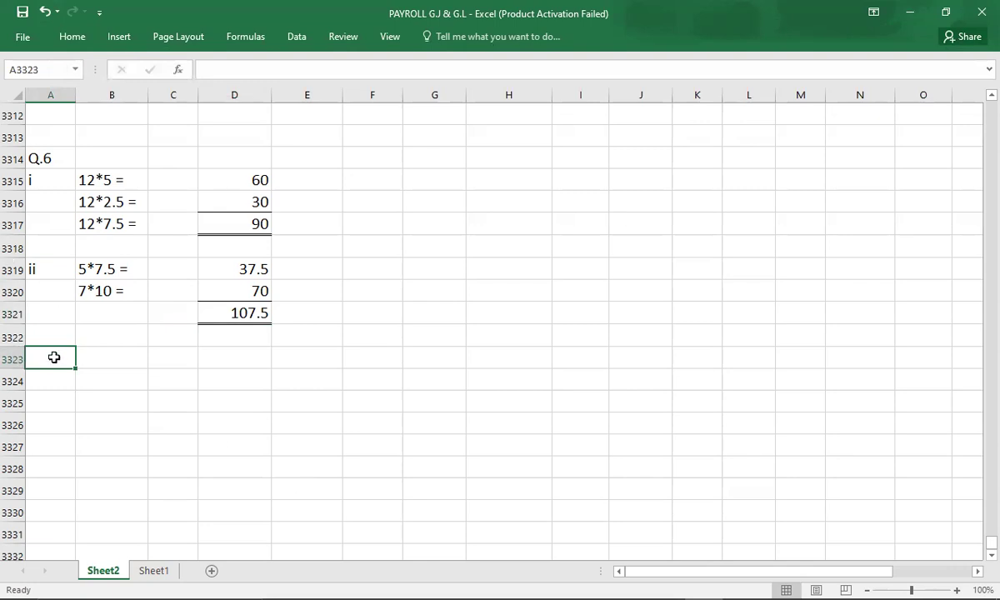
key(Down)
key(Up)
text(iii)
key(Tab)
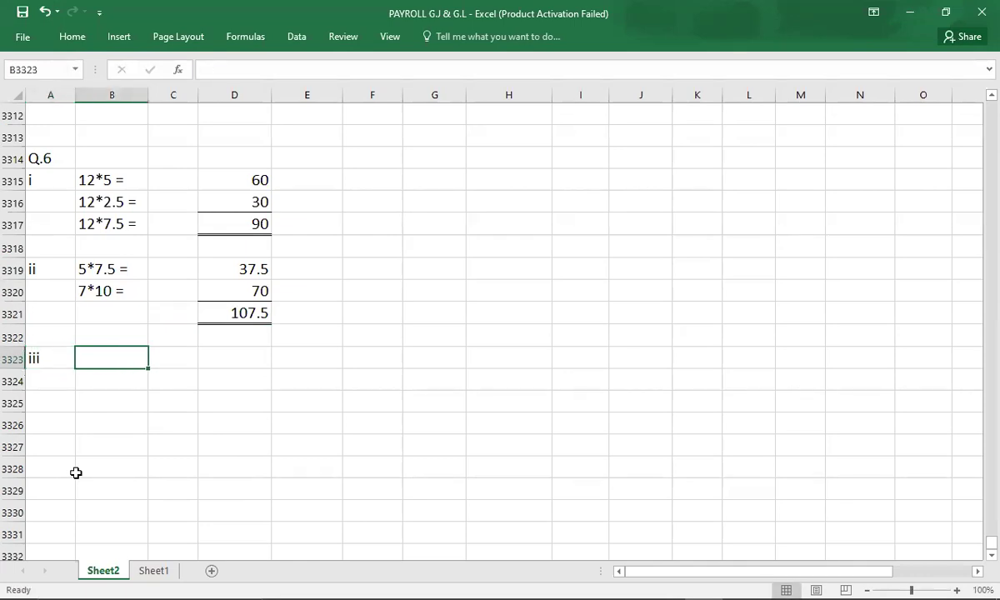
key(alt+Tab)
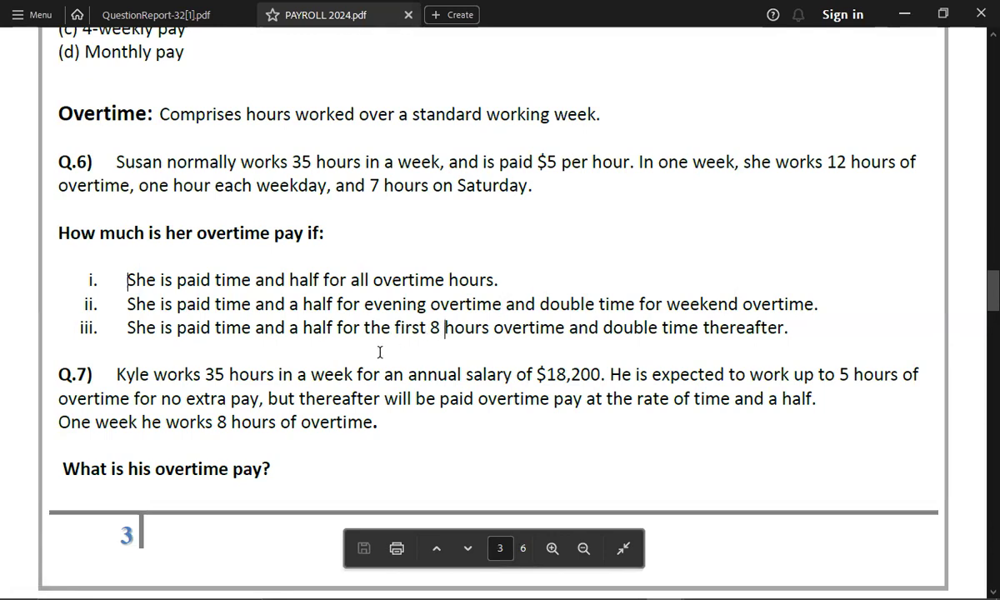
- Enter the working "8*7.5 =" for the first 8 overtime hours in B3323 with 60 in D3323
key(alt+Tab)
text(8)
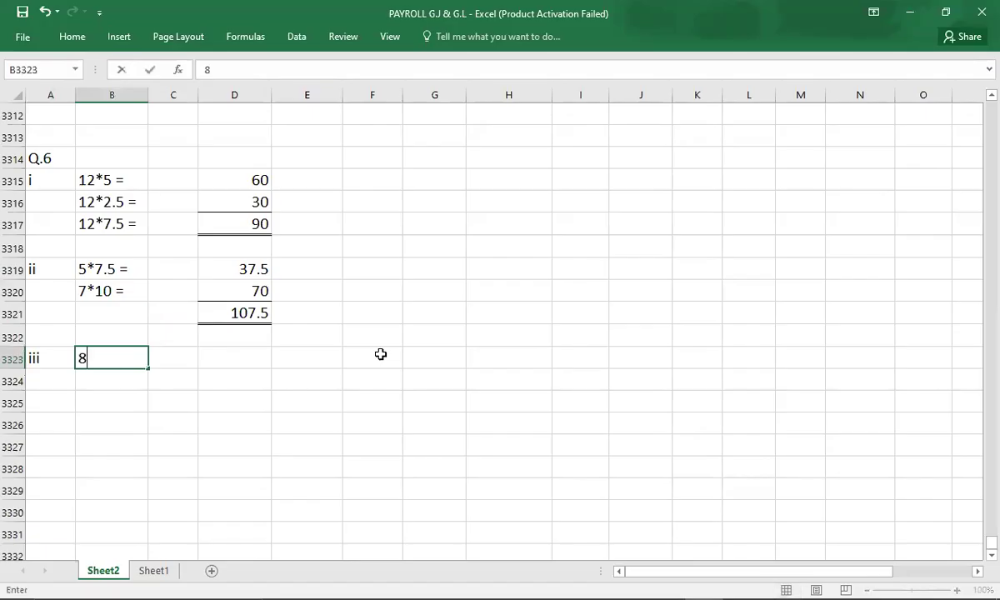
text(*7.5 =)
key(Tab)
key(Tab)
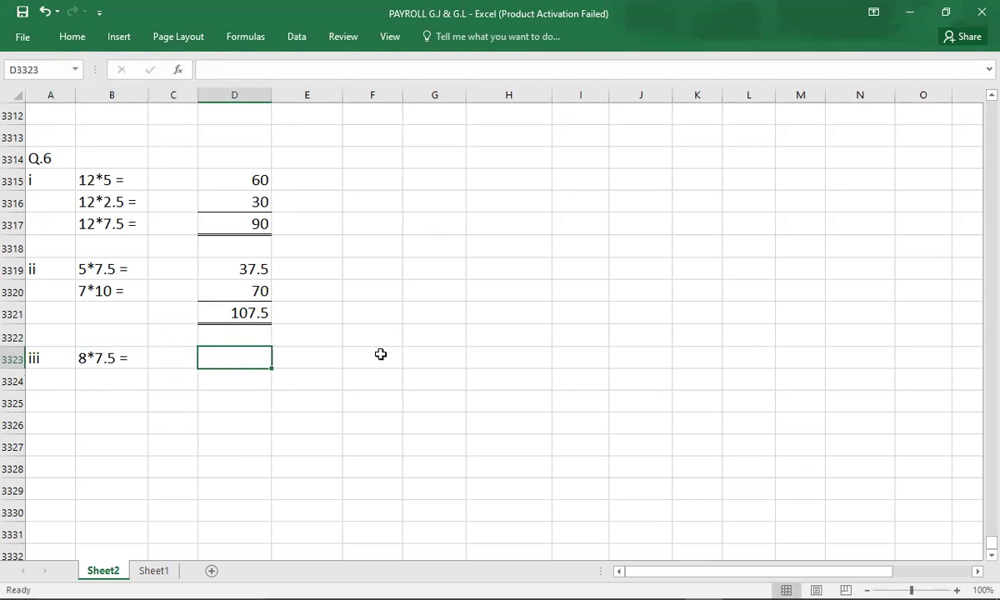
text(60)
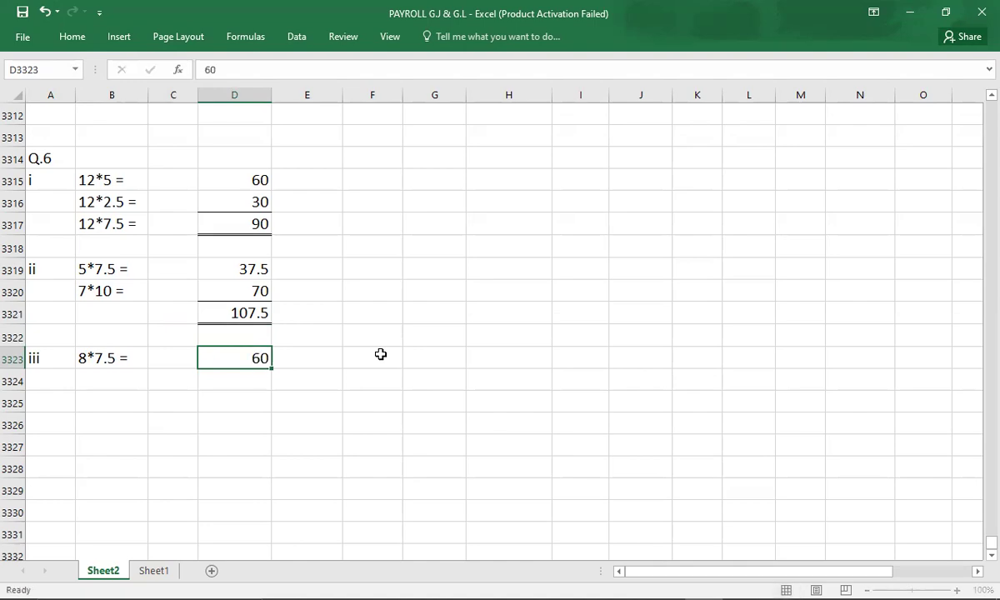
key(Return)
- Recheck part iii in the payroll PDF and enter the double-time working "4*10 =" in B3324 with 40 in D3324
key(alt+Tab)
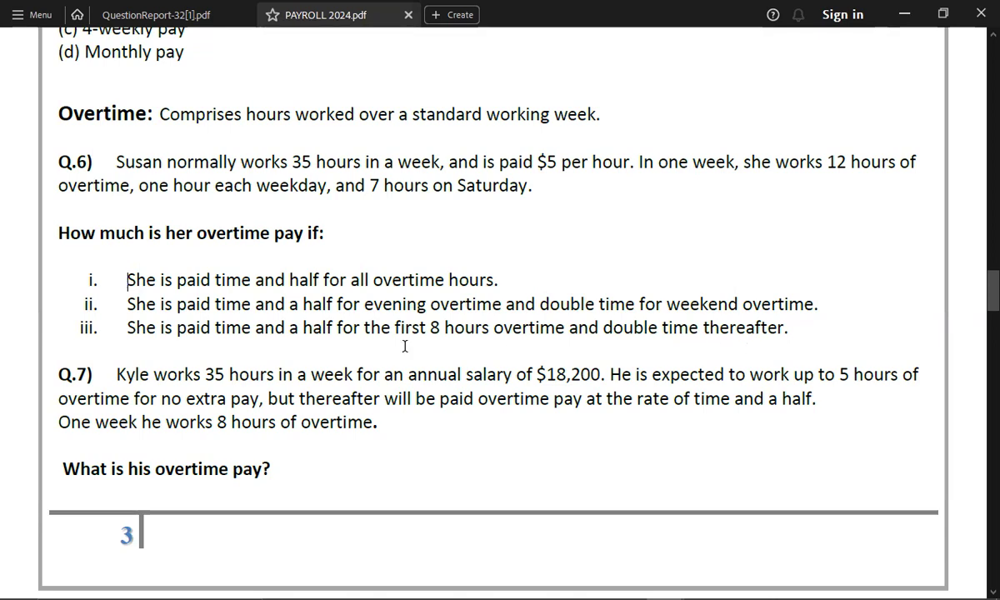
key(alt+Tab)
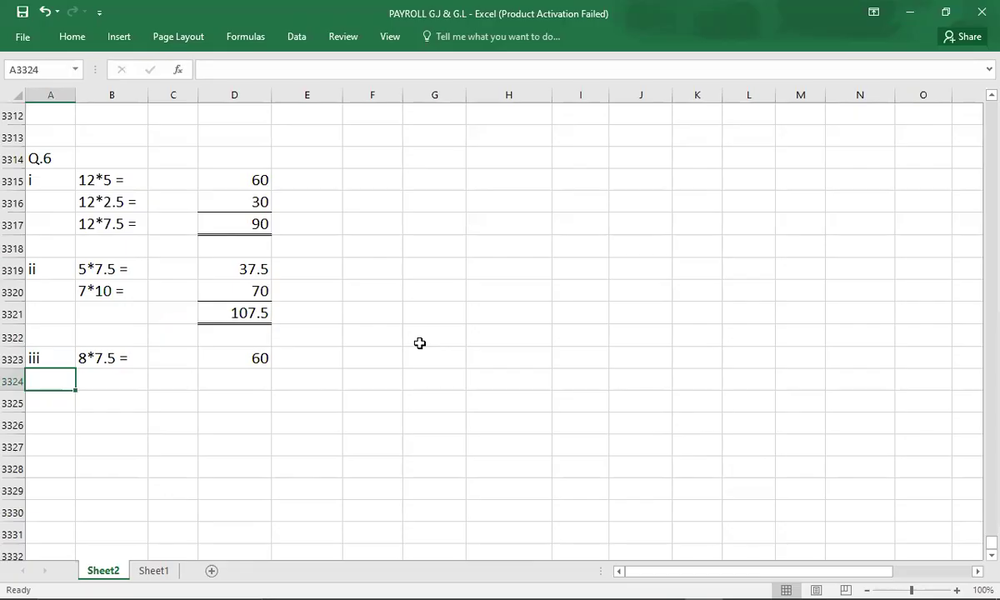
text(4*)
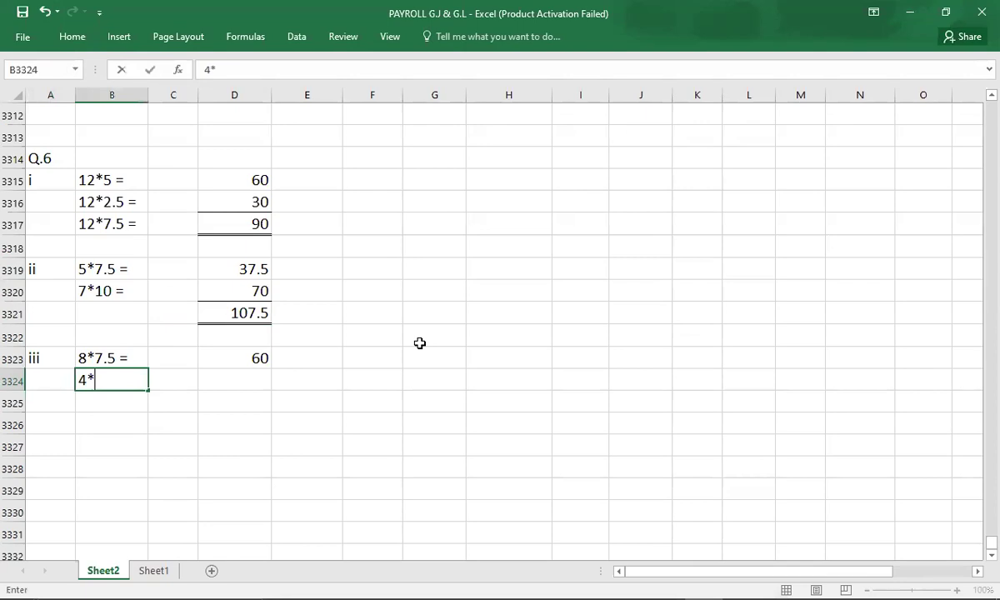
text(10 =)
key(Tab)
key(Tab)
text(40)
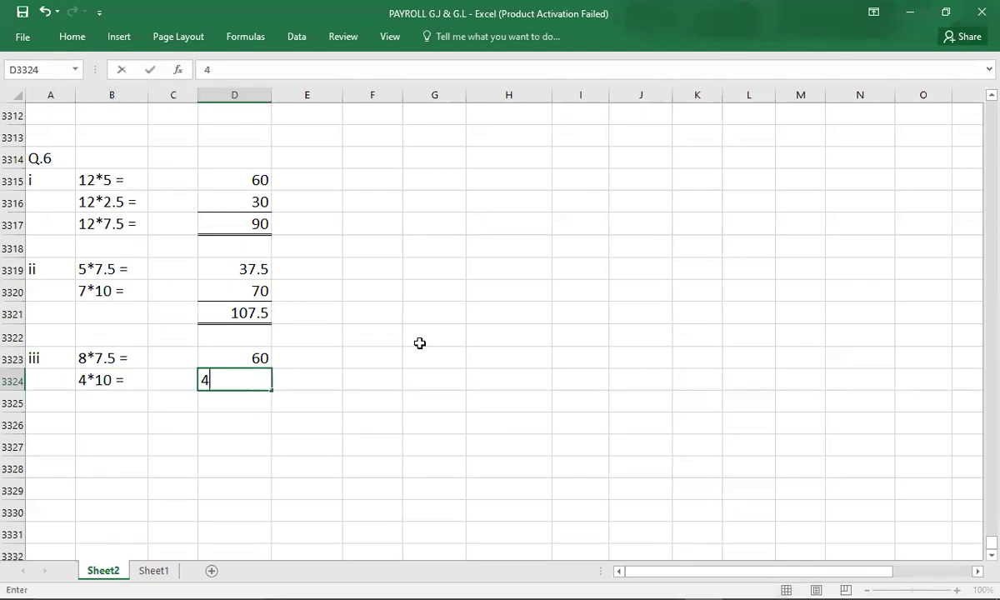
key(Return)
- Enter the part iii total 100 in D3325 and apply a top and double bottom border to it
key(Tab)
key(Tab)
text(100)
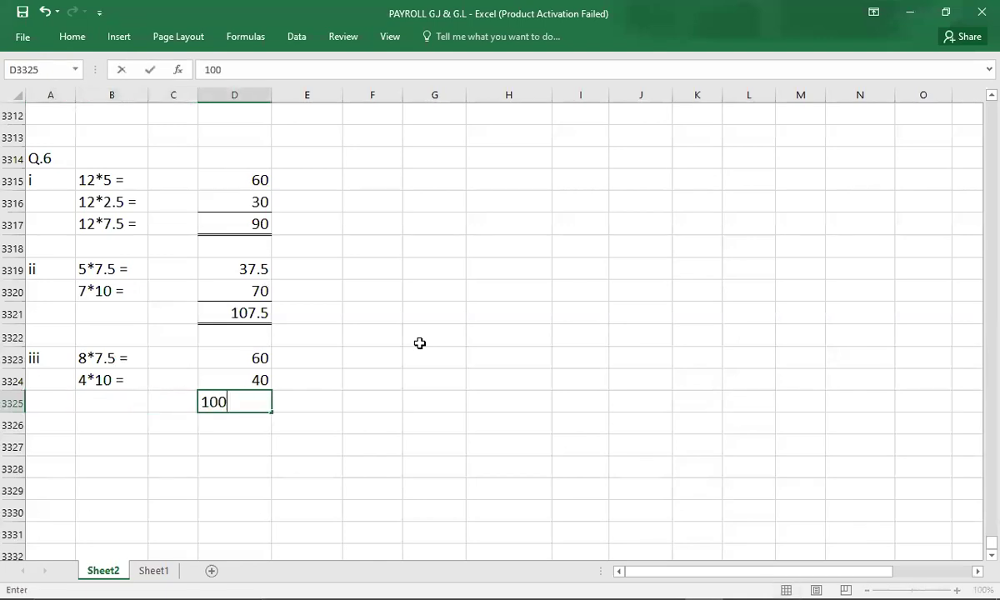
key(ctrl+Return)
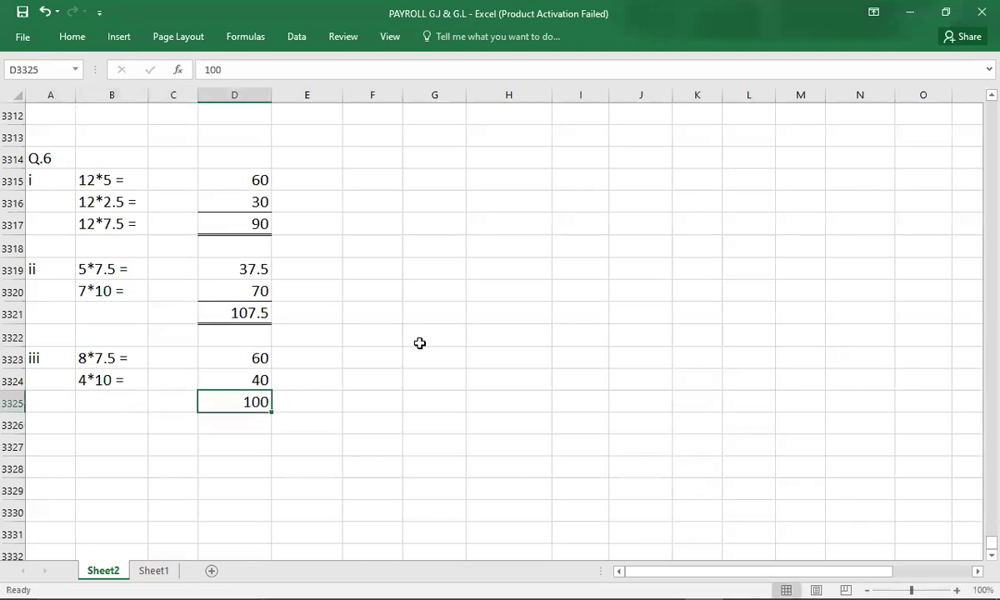
click(73, 37)
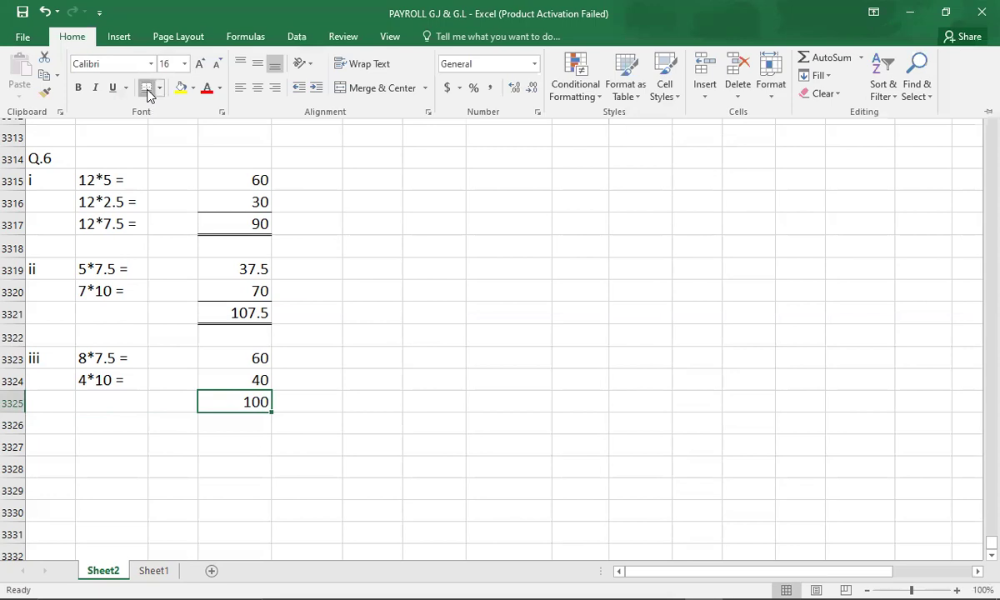
click(98, 380)
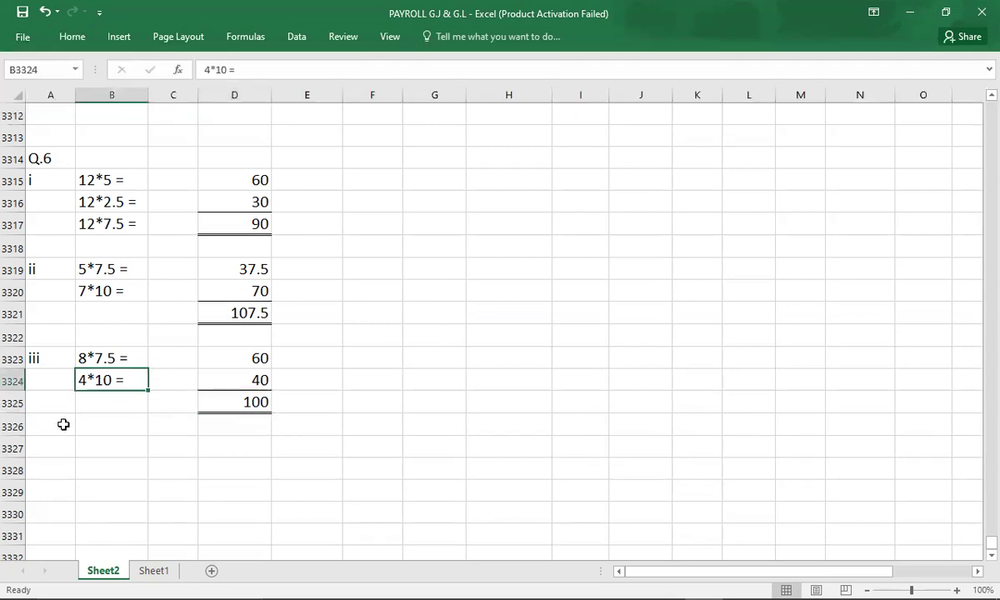
- Enter the question label "Q.7" in A3327, consult Q.7 in the payroll PDF, and return to the blank worksheet rows below the label
click(63, 424)
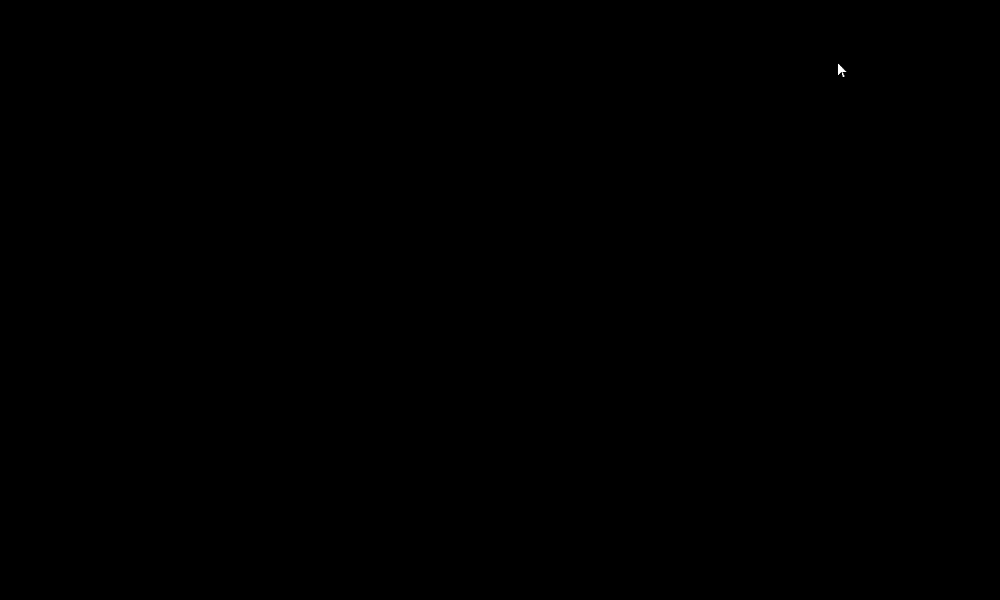
key(alt+Tab)
key(alt+Tab)
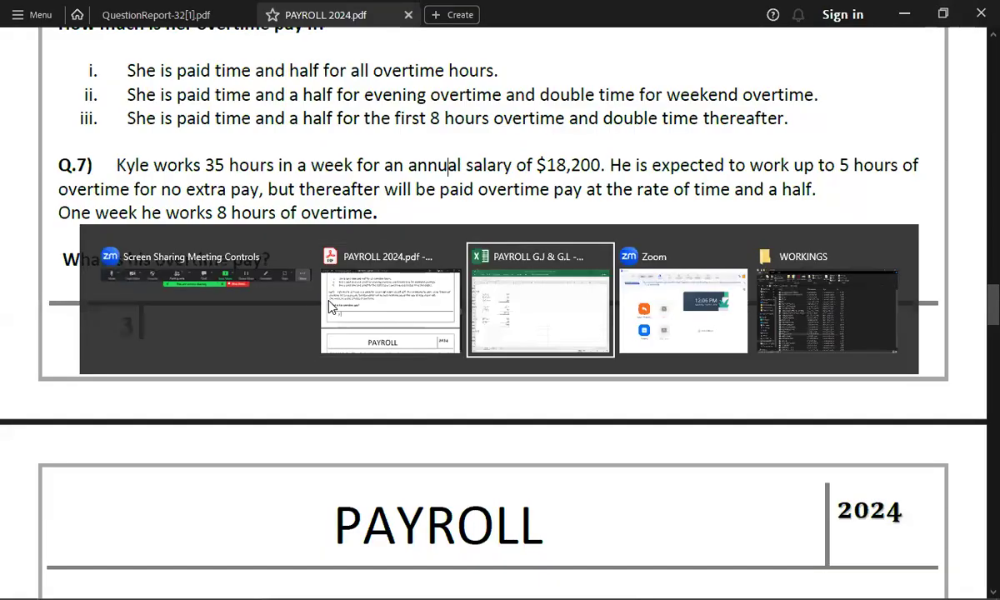
key(Right)
key(Down)
key(Down)
key(Down)
key(Down)
key(Down)
key(Down)
key(Down)
key(Down)
key(Down)
key(Down)
key(Down)
key(Down)
key(Down)
key(Down)
key(Down)
key(Down)
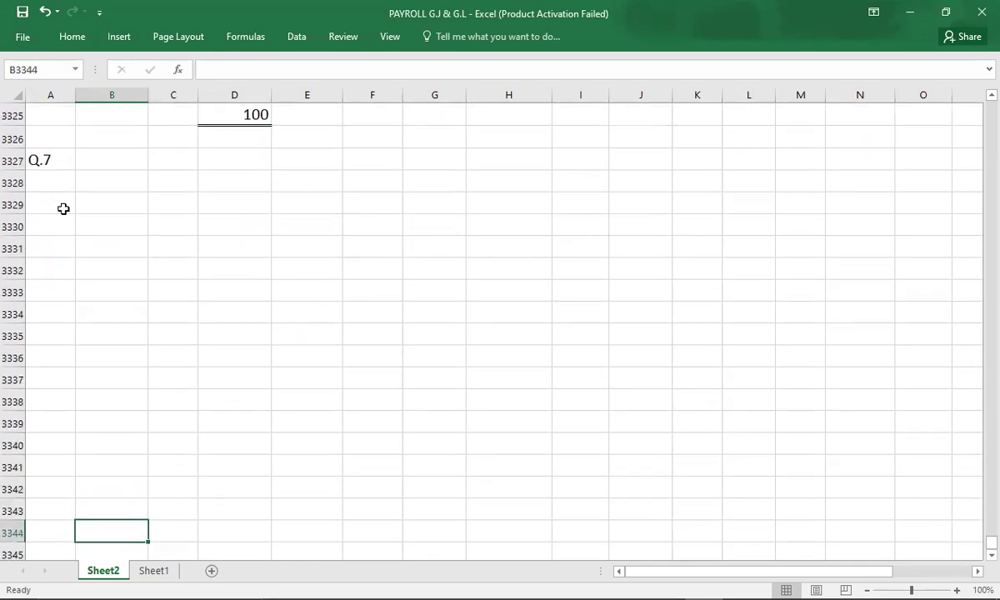
- Recheck Q.7 in the payroll PDF and enter the working "WEEKLY PAY = 18200/52 =" in B3328 with 350 in E3328
click(93, 179)
key(alt+Tab)
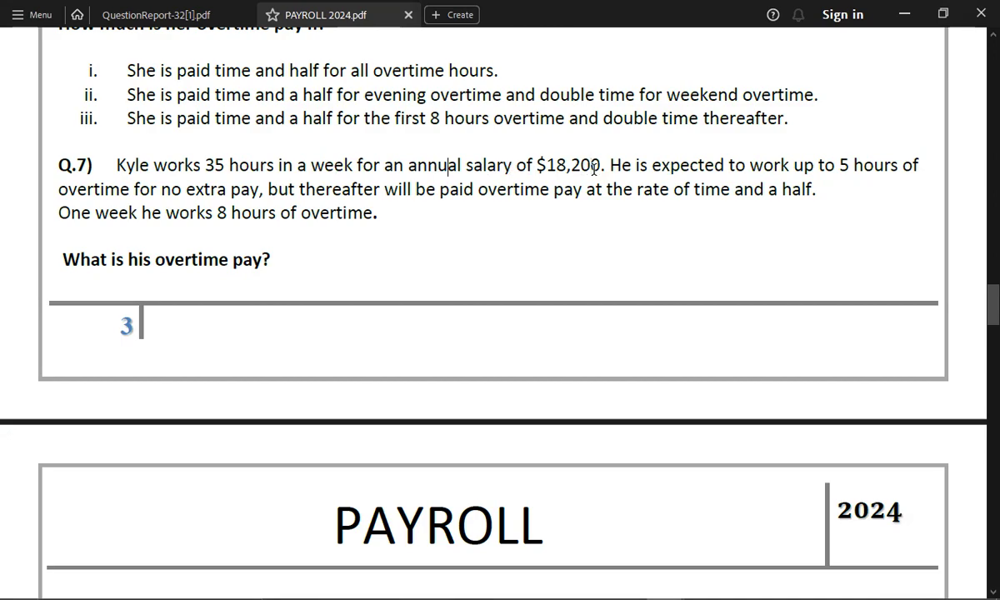
key(alt+Tab)
text(WEEKLY)
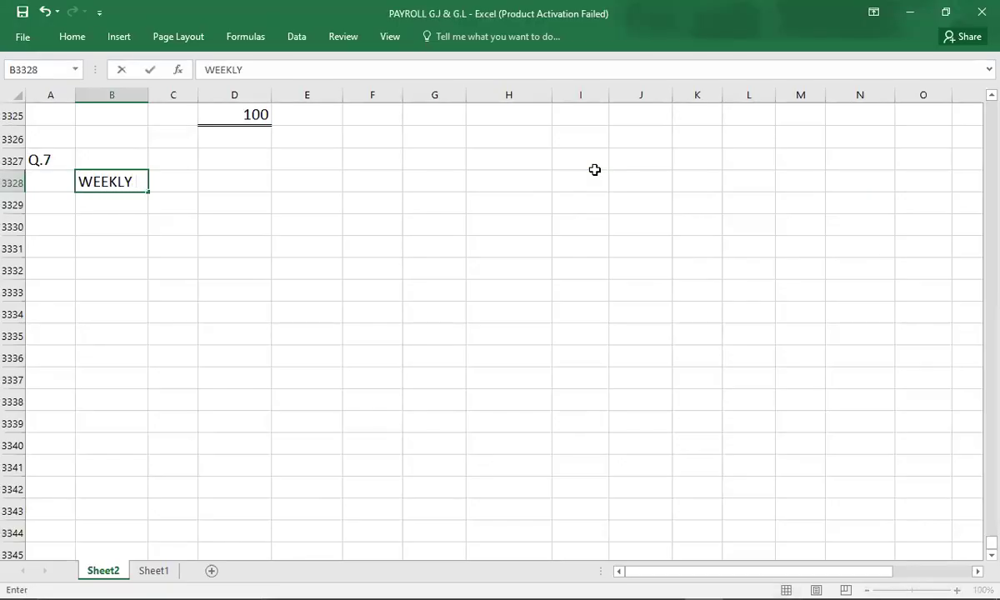
text( PAY = 182)
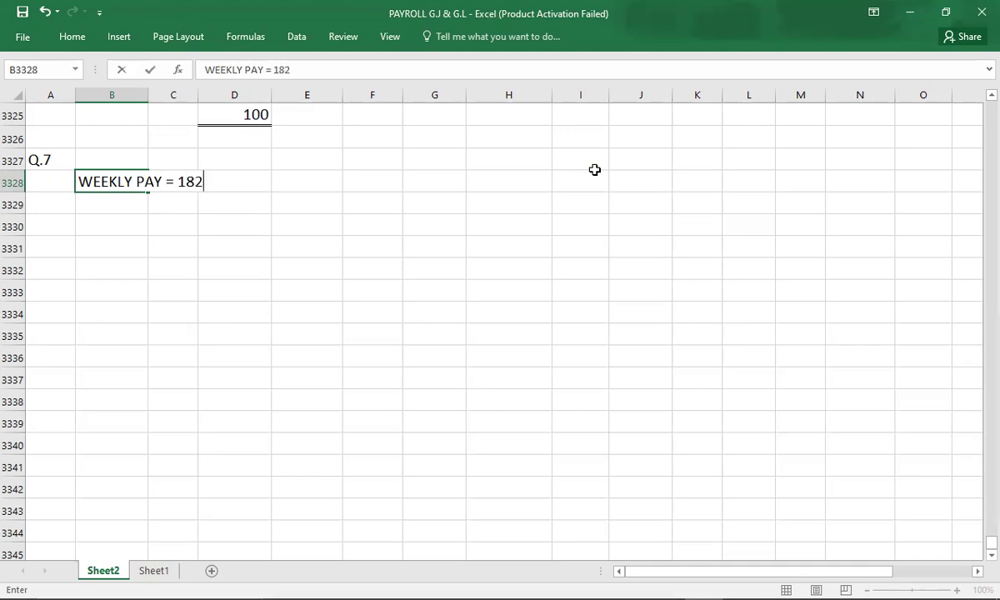
text(00/52 =)
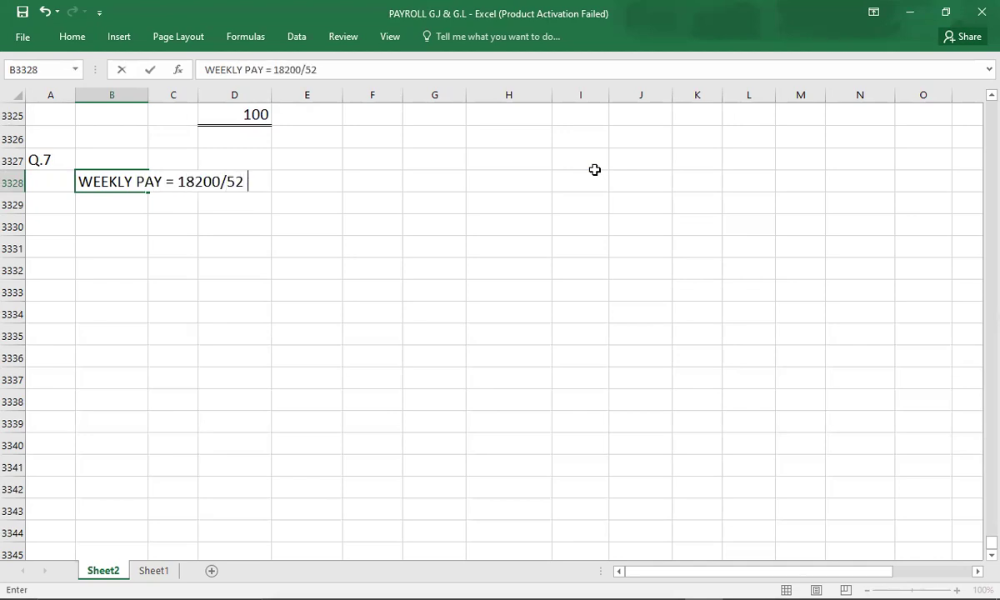
key(Tab)
key(Tab)
key(Tab)
text(350)
key(Return)
key(Return)
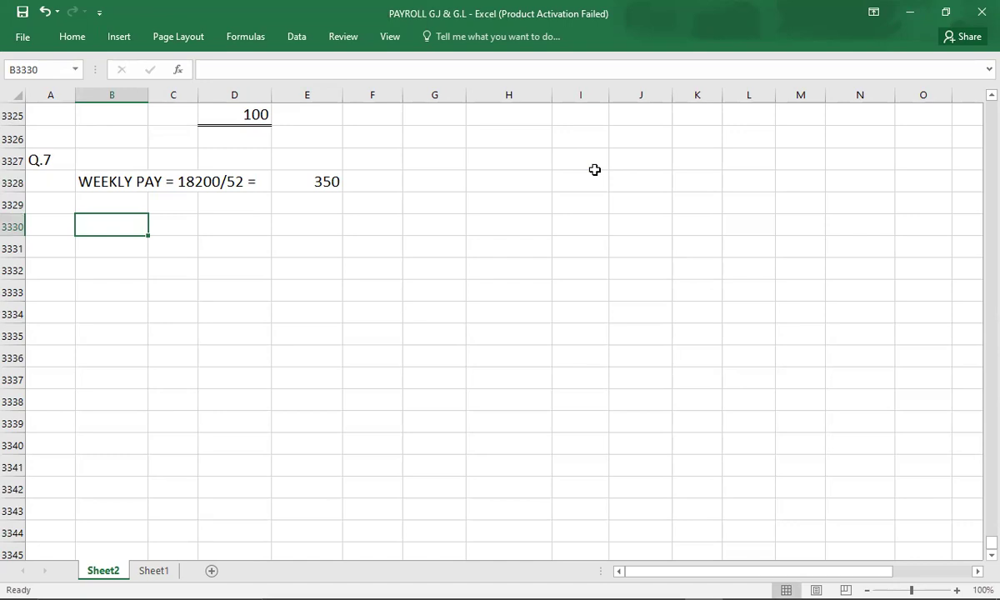
- Enter the working "HOURLY PAY = 350/35 =" in B3330 with 10 in E3330
text(HOUR)
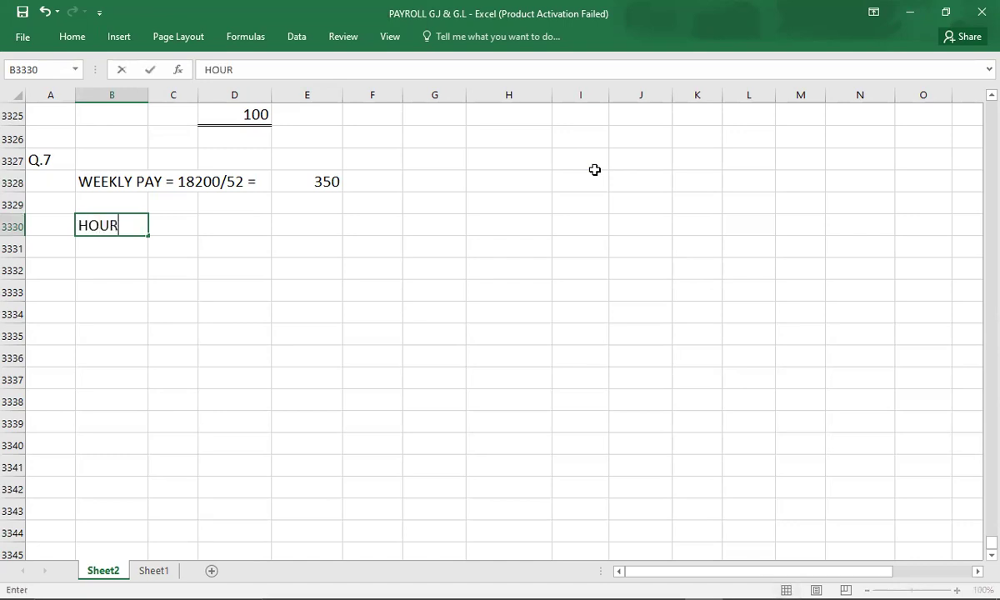
text(LY PAY )
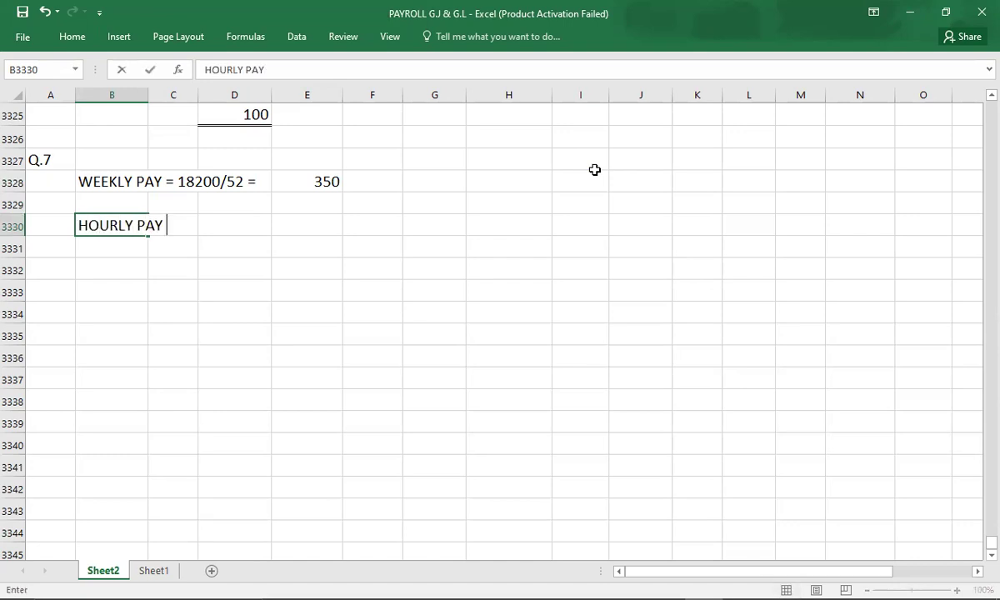
text(= 350/35 =)
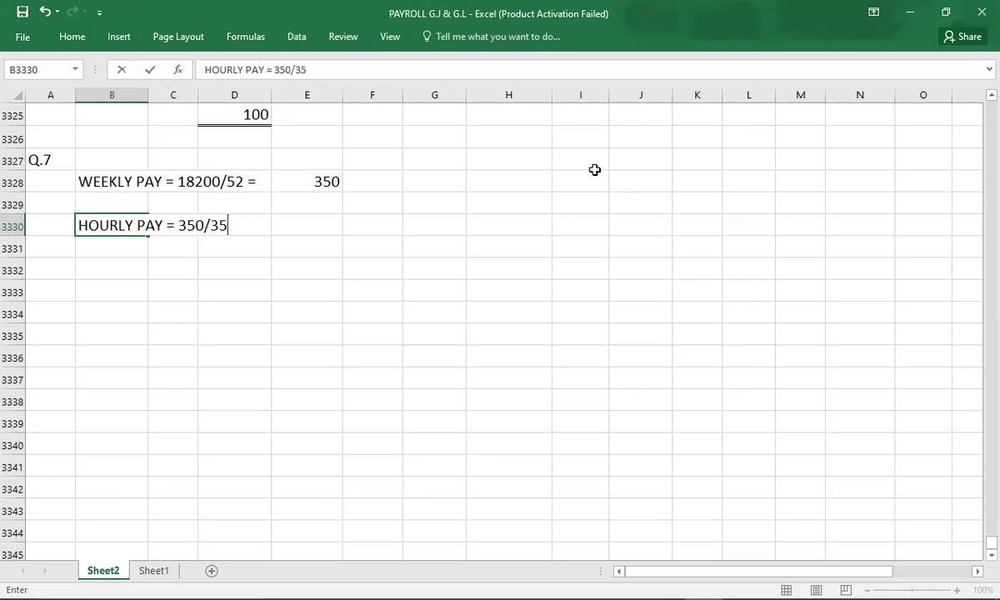
key(Right)
key(Right)
key(Right)
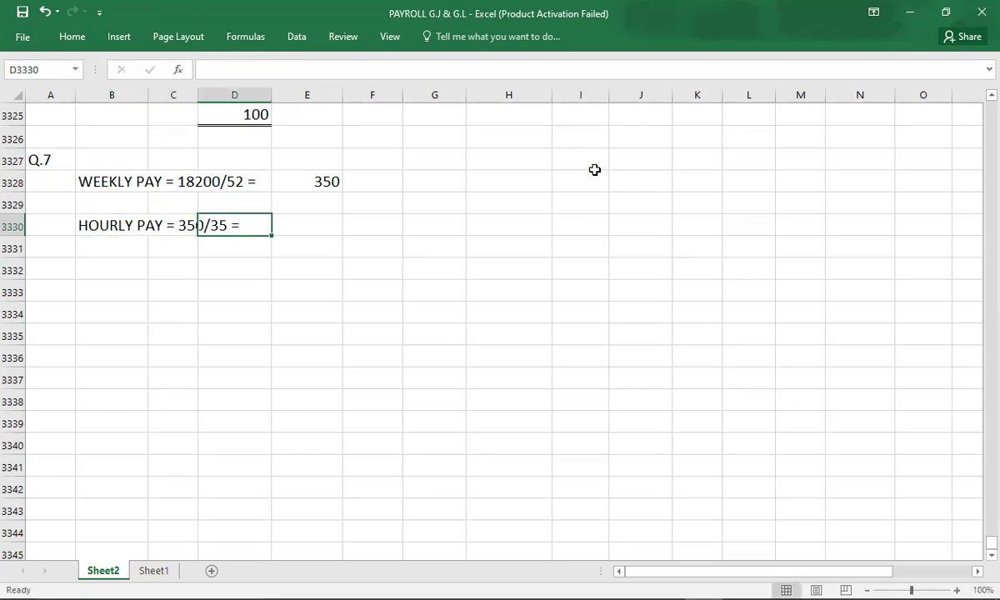
text(10)
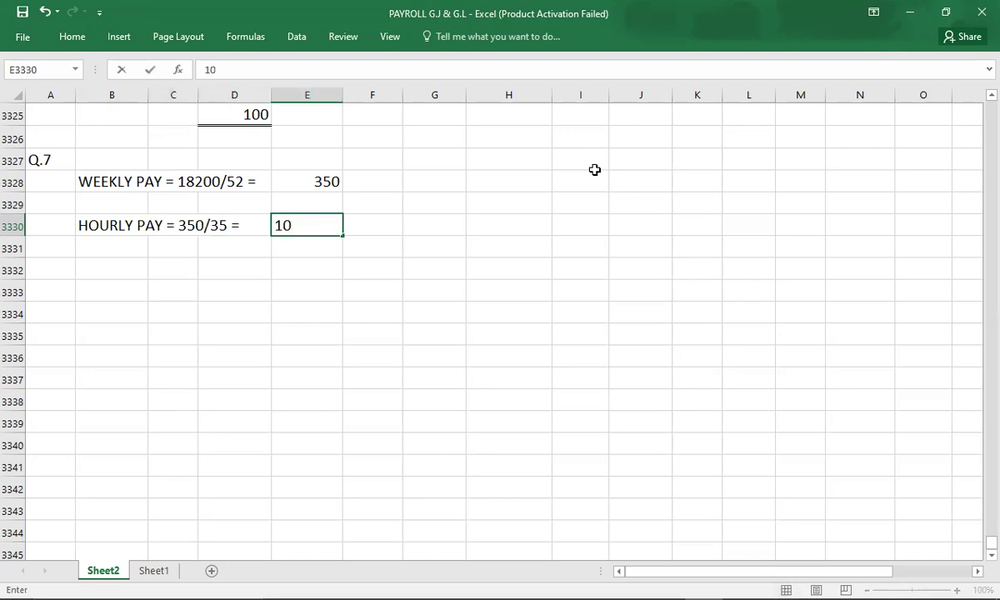
key(Return)
key(Return)
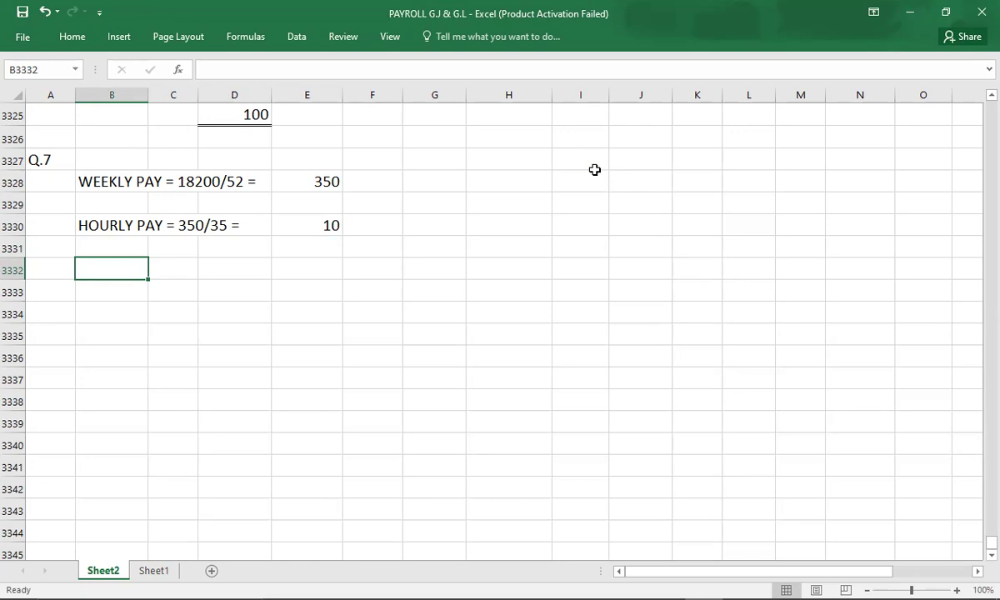
- Start the overtime working in B3332 with "OVERTIME =" and consult the overtime terms of Q.7 in the payroll PDF
text(OVERTIME =)
key(alt+Tab)
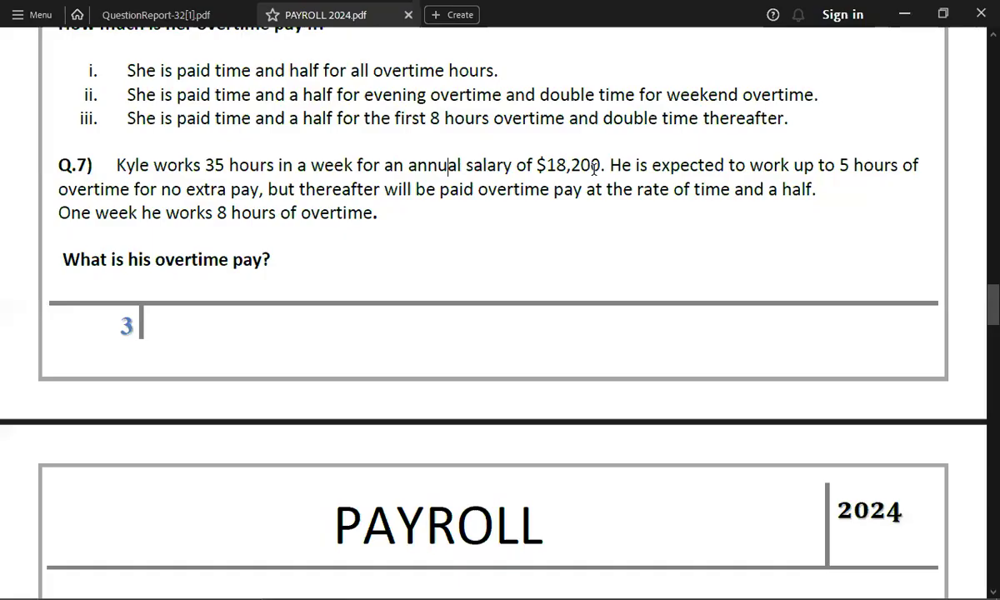
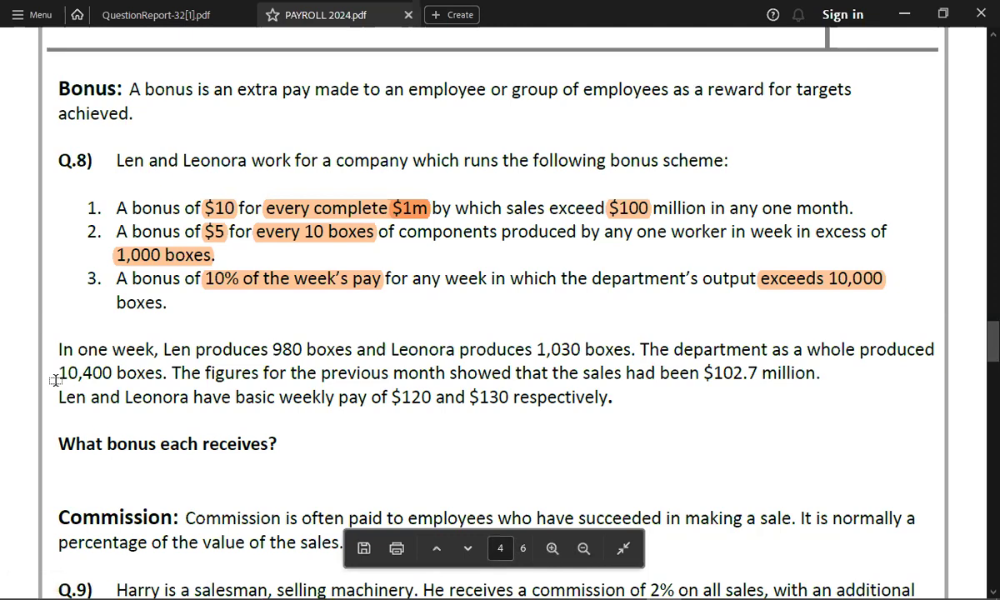
- Return to the worksheet and enter the question label "Q.8" in A3335 and the first worker's name in bold in B3335
key(alt+Tab)
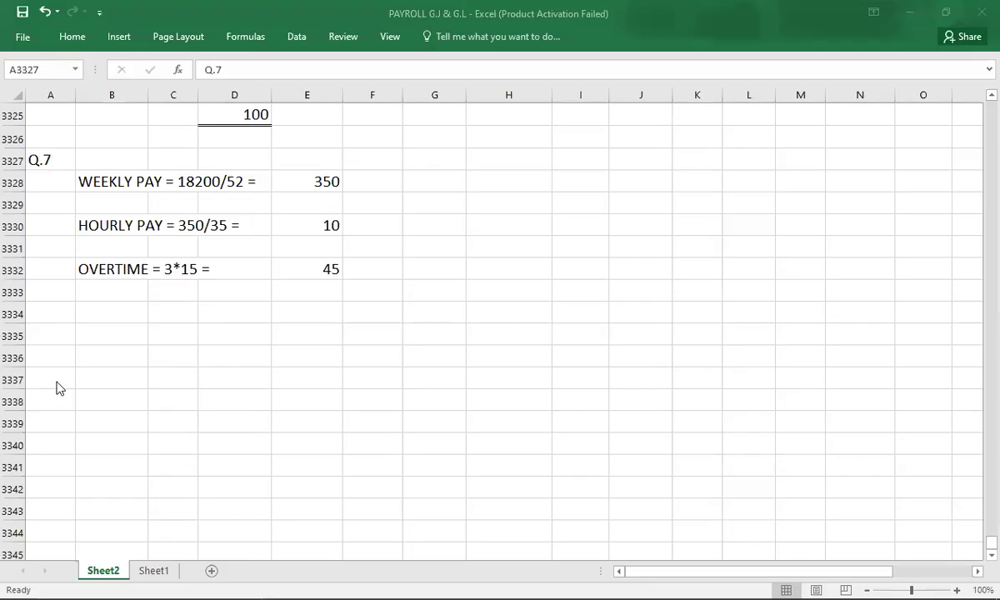
key(Down)
key(Down)
key(Down)
key(Down)
key(Down)
key(Down)
key(Down)
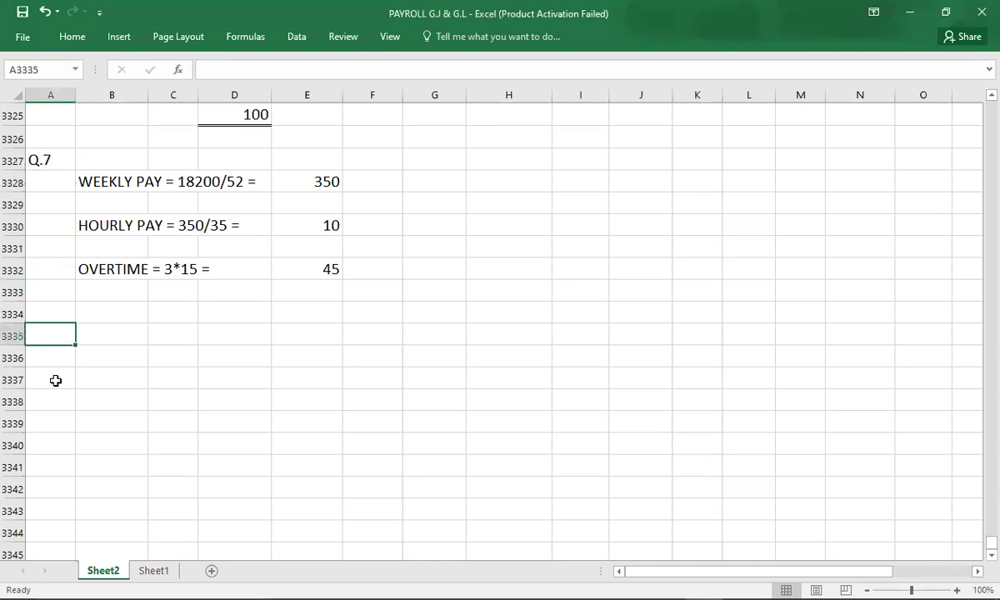
text(Q.8)
key(Tab)
text(LEN)
key(Return)
key(Up)
key(ctrl+b)
key(Down)
- Enter the label "SCHEME 1:" in B3336 and highlight "sales had been $102.7" in Q.8 of the payroll PDF
text(SC)
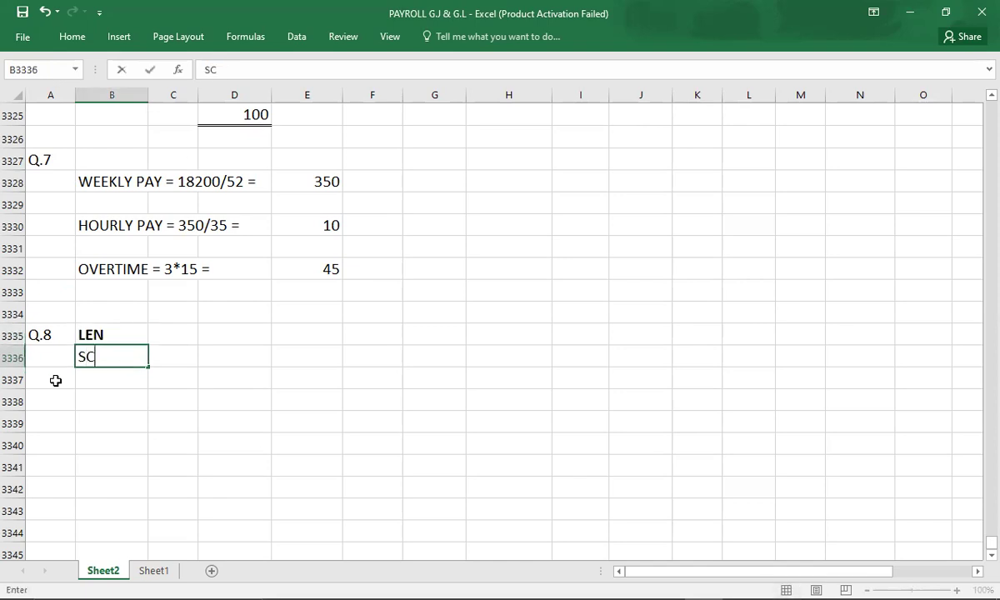
text(HEME 1:)
key(Tab)
key(Tab)
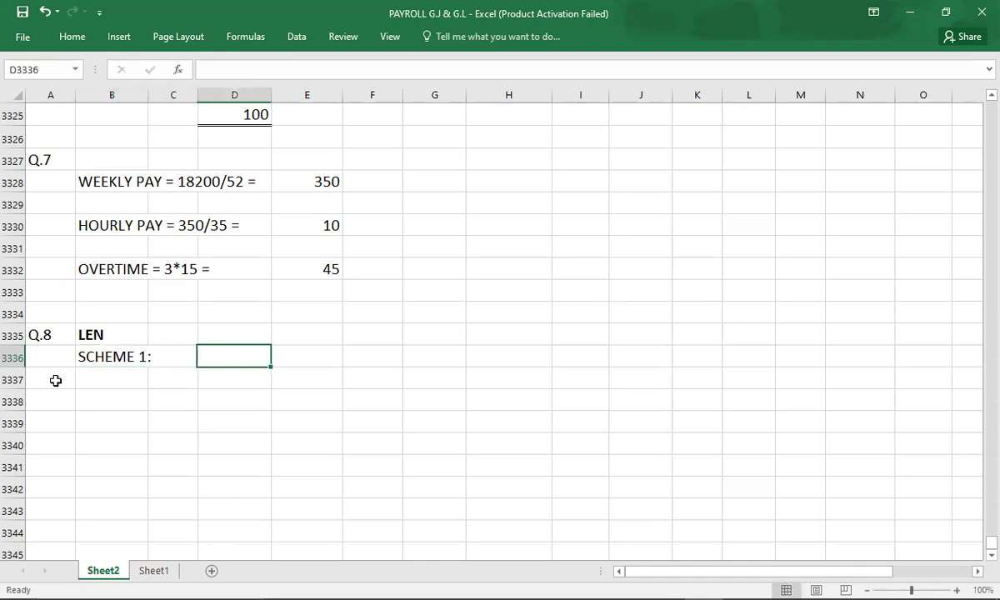
key(alt+Tab)
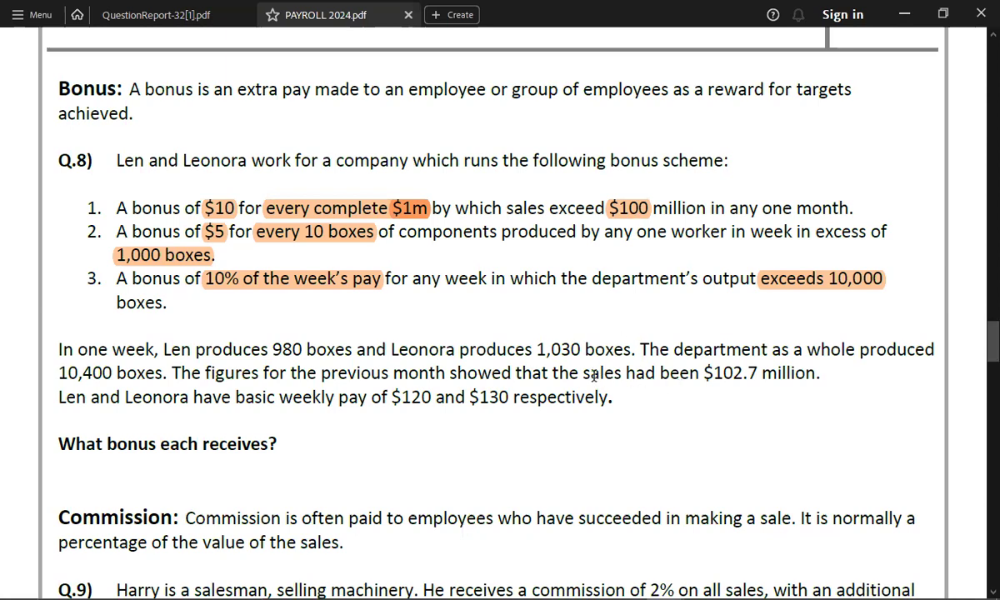
drag(584, 373, 757, 373)
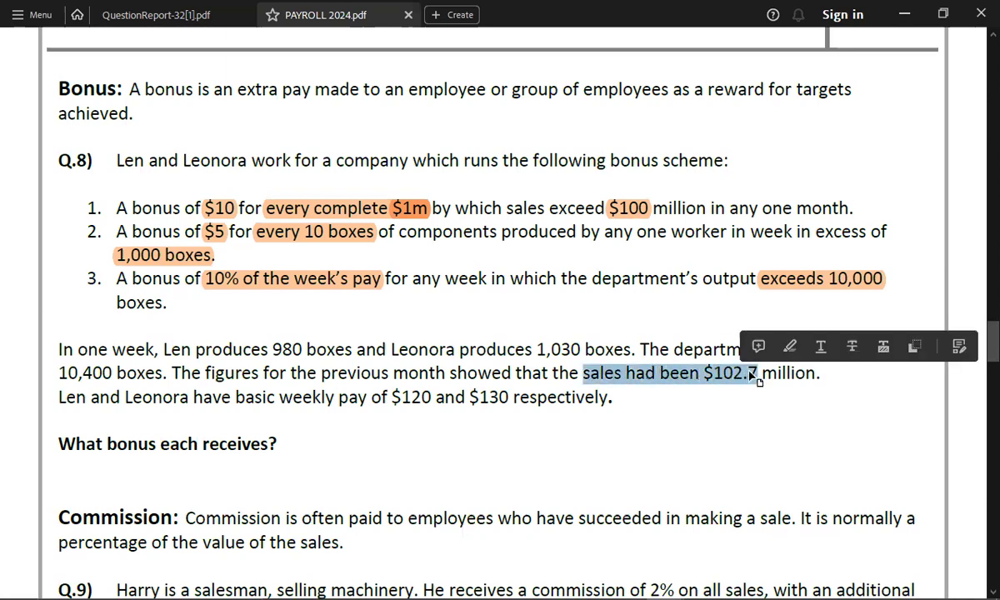
click(791, 348)
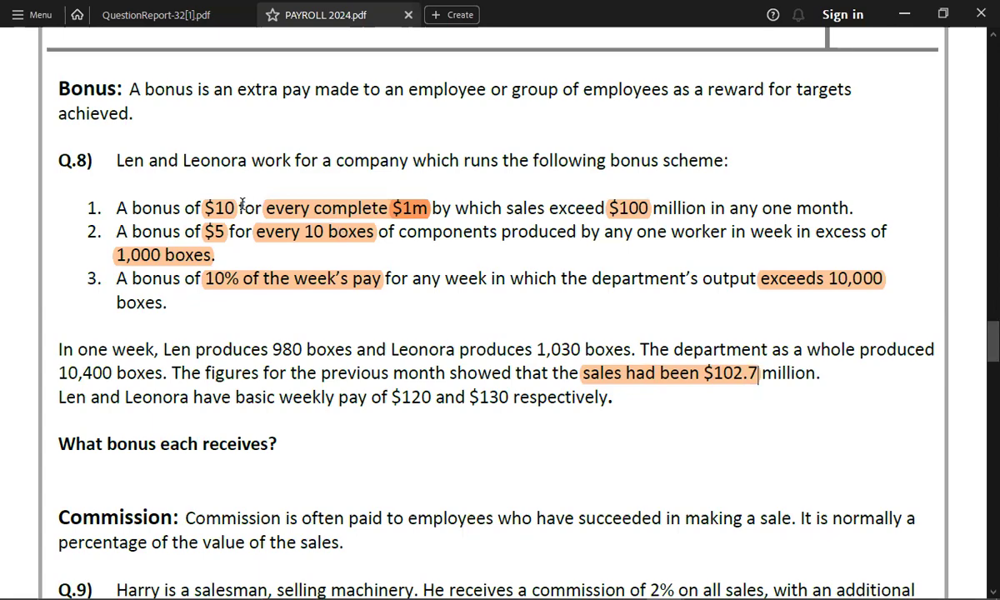
- Return to the worksheet and enter the scheme 1 working "2*10" in D3336 with 20 in E3336
key(alt+Tab)
text(2*10)
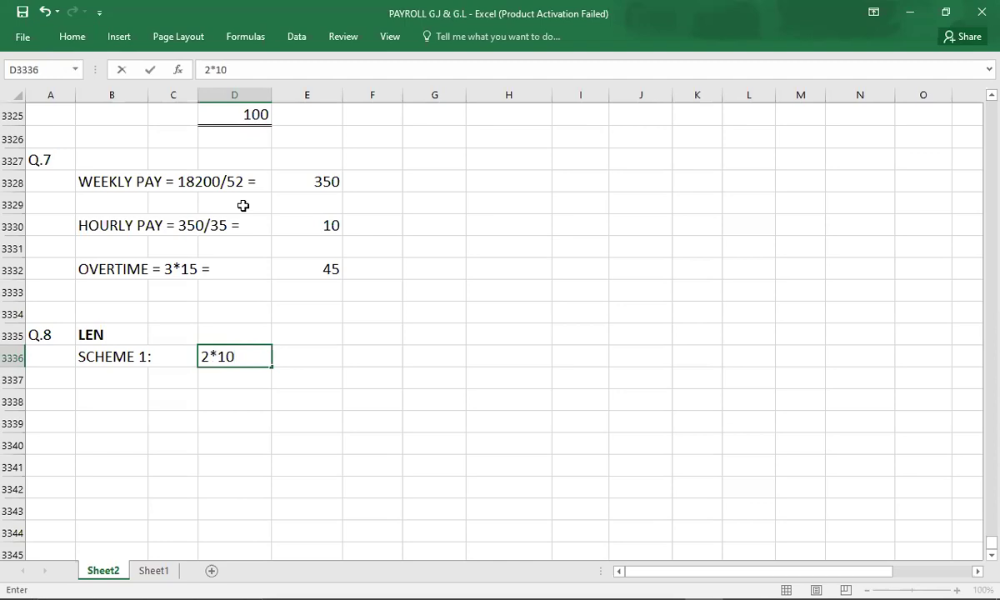
key(Tab)
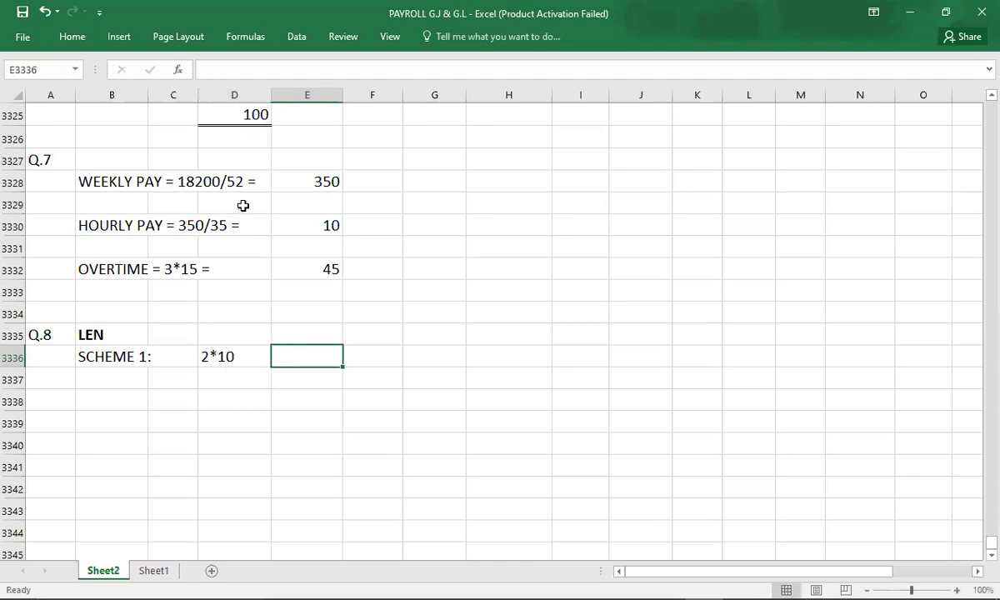
text(20)
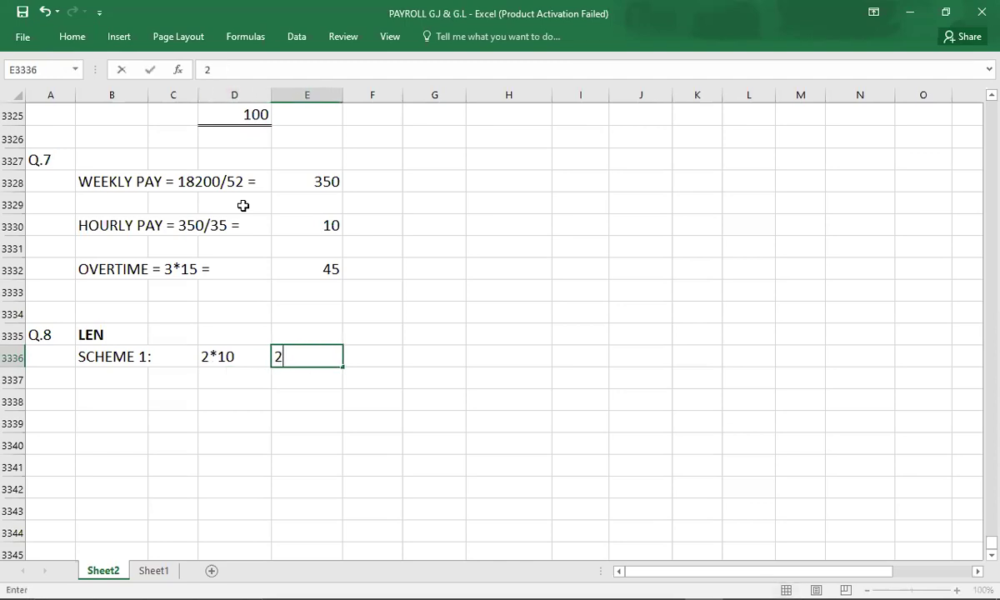
key(Return)
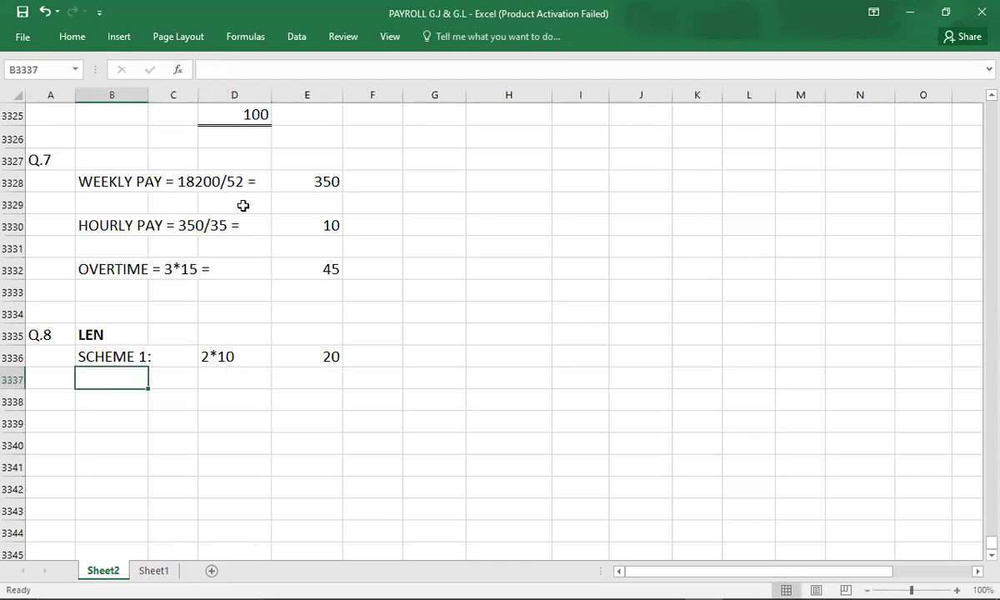
- Enter the label "SCHEME 2:" in B3337 and highlight the first worker's output of 980 in Q.8 of the payroll PDF
text(SCHEME )
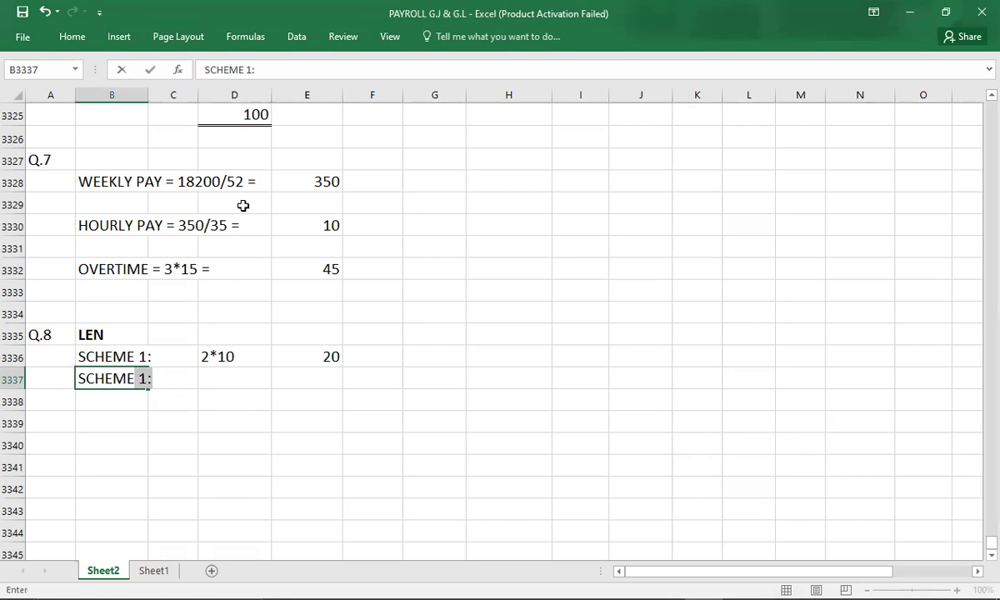
text(2:)
key(Tab)
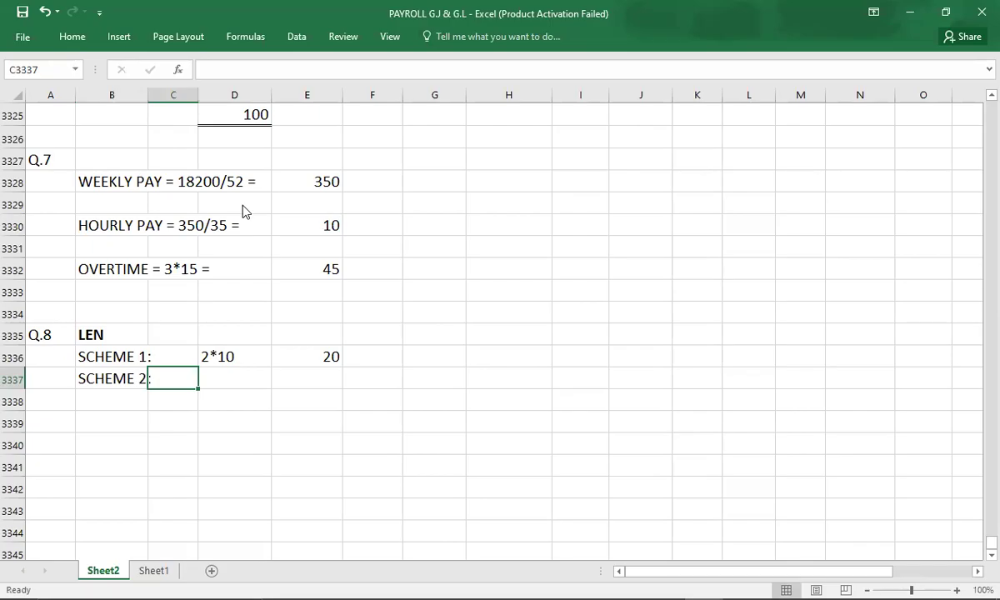
key(alt+Tab)
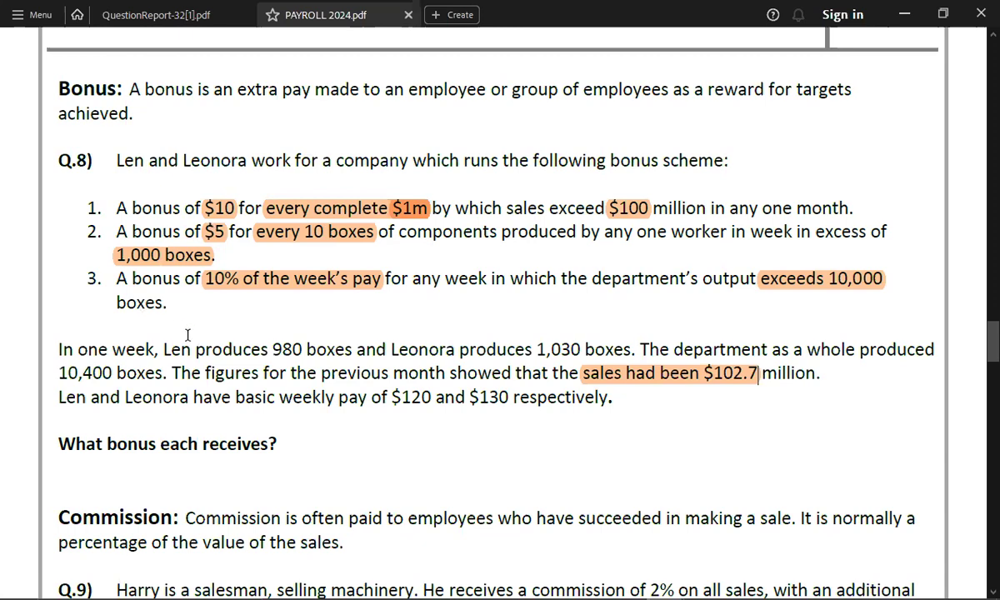
drag(161, 350, 287, 353)
click(334, 326)
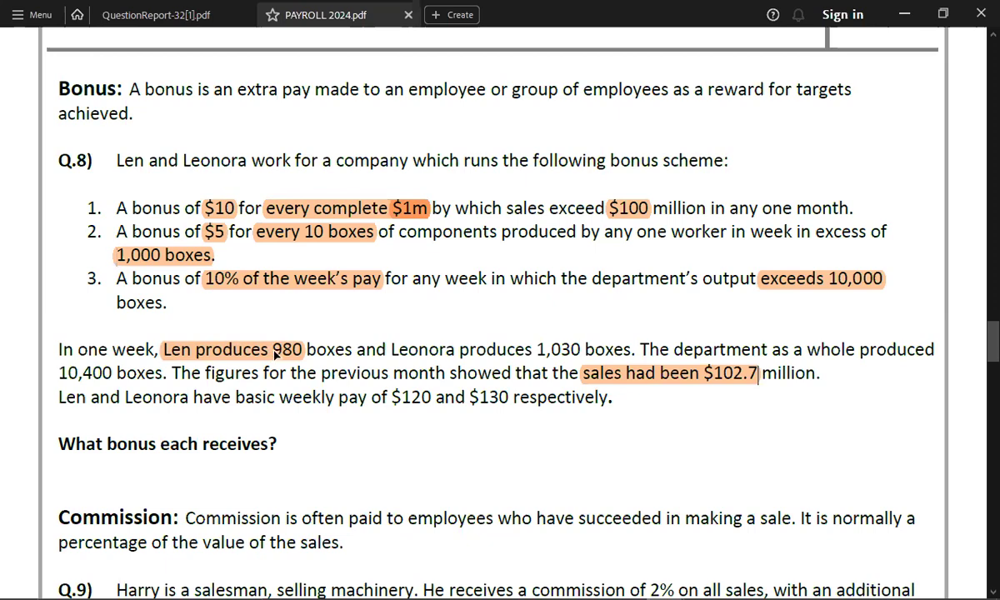
- Return to the worksheet and enter "NIL" without a full stop as the scheme 2 bonus in E3337
key(alt+Tab)
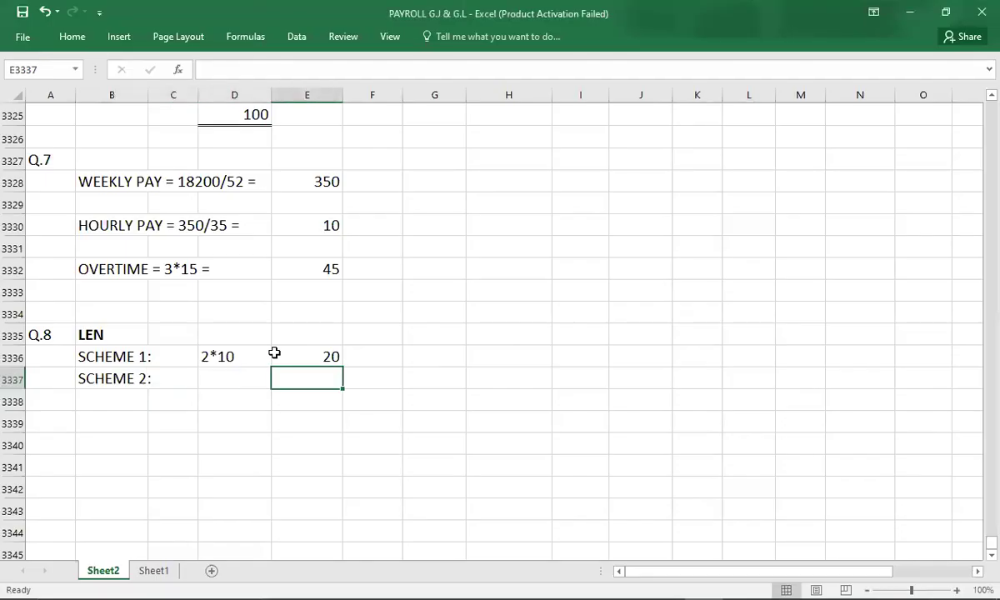
text(NIL.)
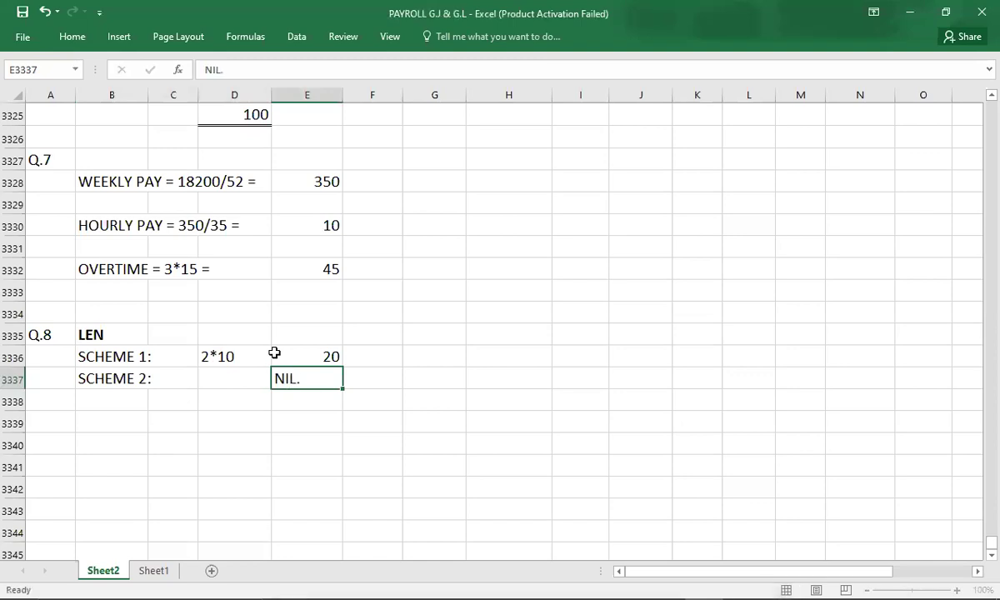
key(Return)
key(Up)
key(Right)
key(Right)
key(Right)
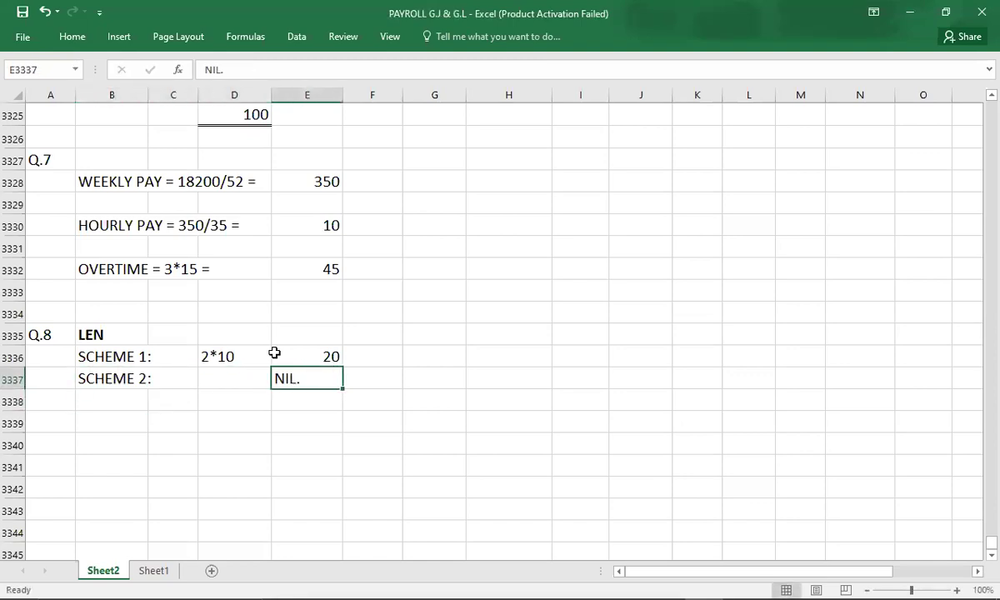
text(NIL)
key(Return)
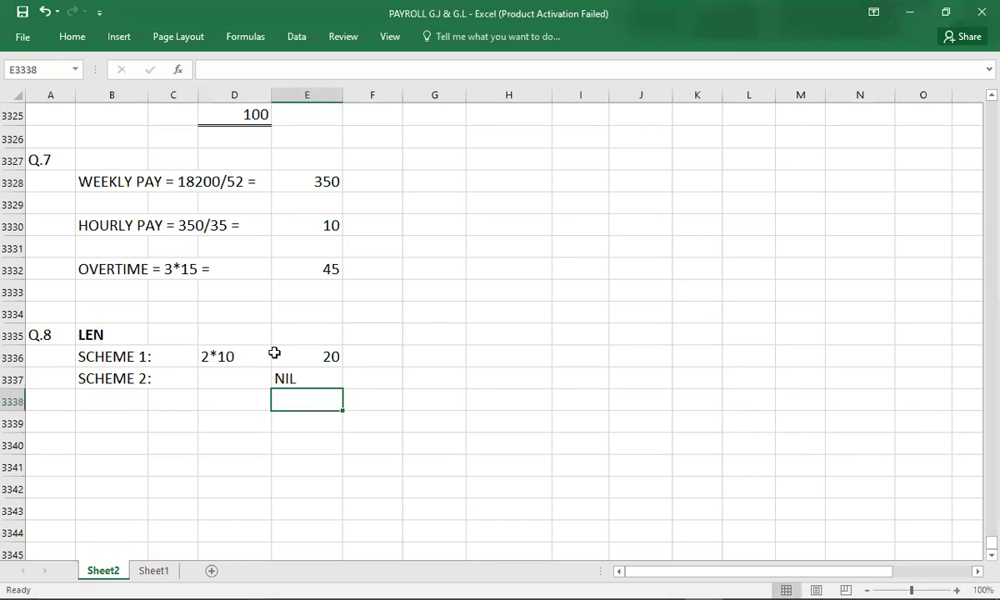
- Enter the label "SCHEME 3:" in B3338 and move on to D3338 for its working
key(Left)
key(Left)
key(Left)
text(SCHME)
key(BackSpace)
key(BackSpace)
text(E)
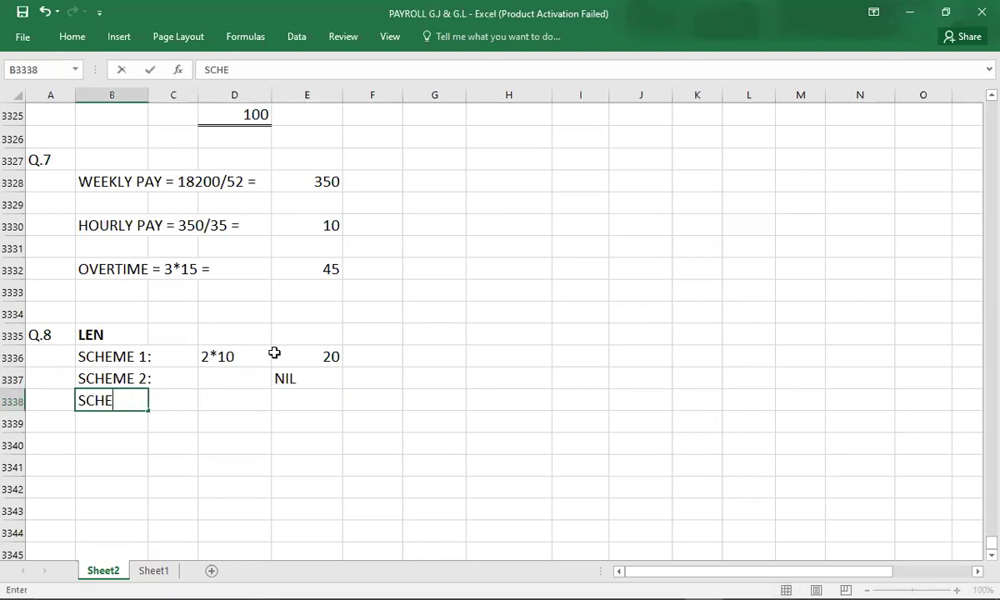
text(ME 3:)
key(Tab)
key(Tab)
- Switch to the payroll PDF and check the department's weekly output and the first worker's basic weekly pay in Q.8
key(alt+Tab)
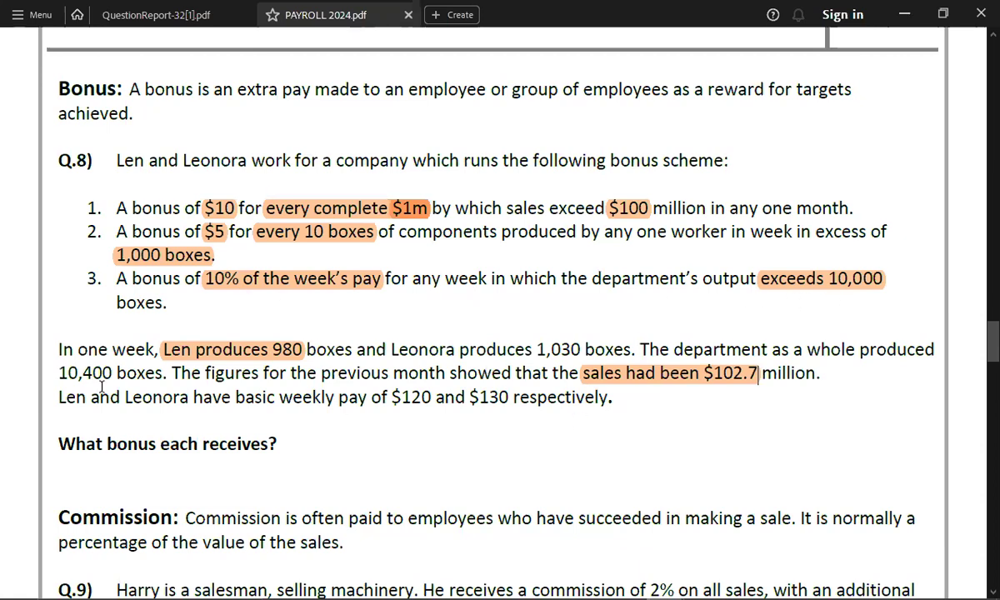
drag(58, 372, 113, 373)
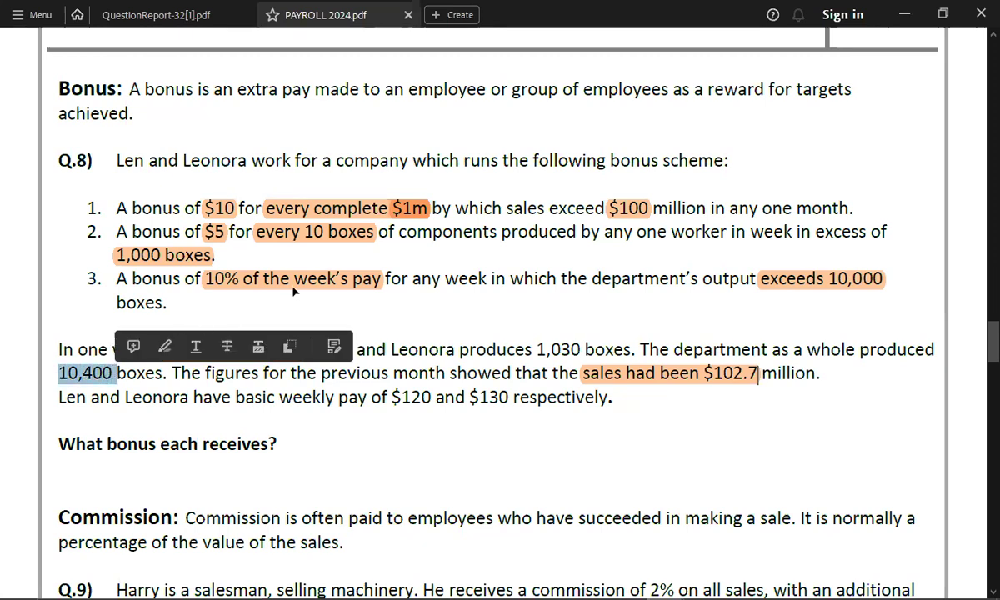
click(388, 400)
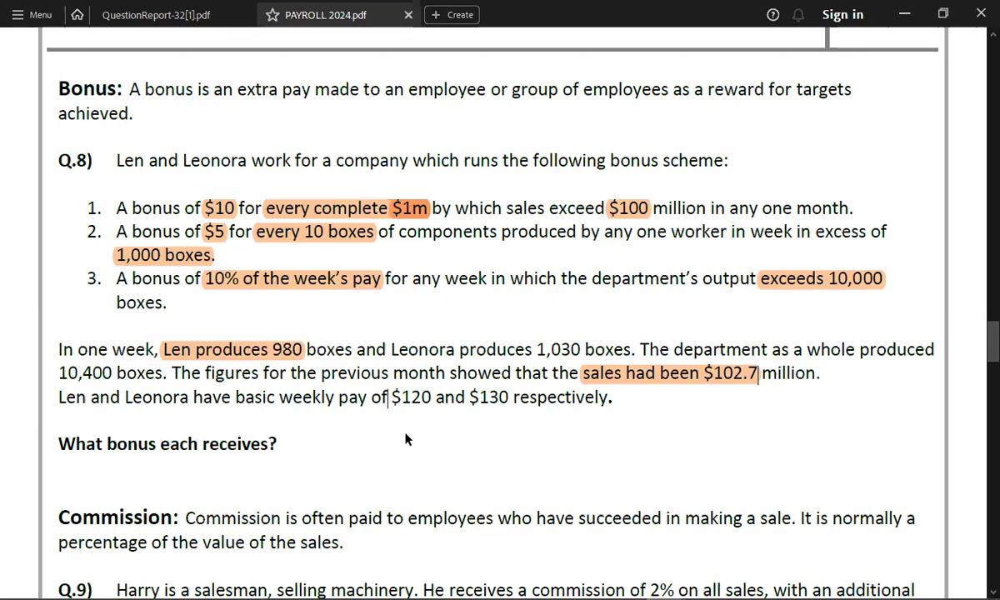
- Return to the worksheet and enter the scheme 3 working "120*10%" in D3338 with 12 in E3338
key(alt+Tab)
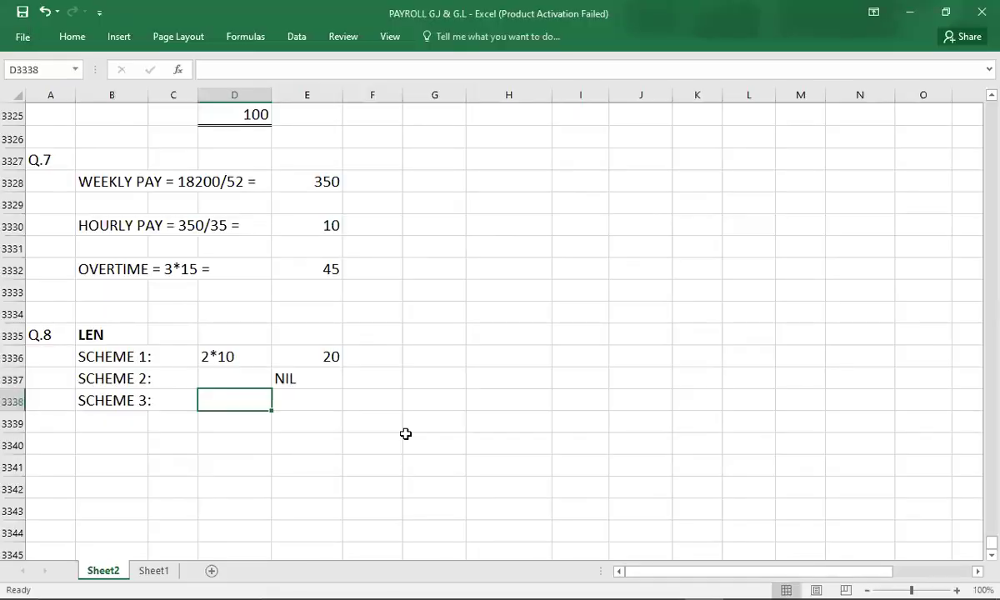
text(120*10)
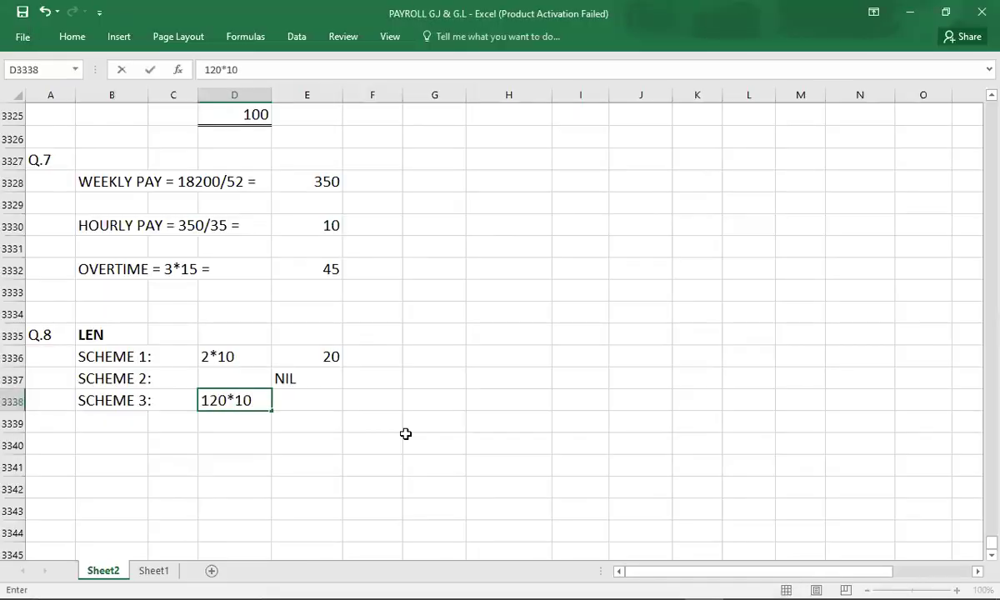
text(%)
key(Tab)
text(12)
key(Return)
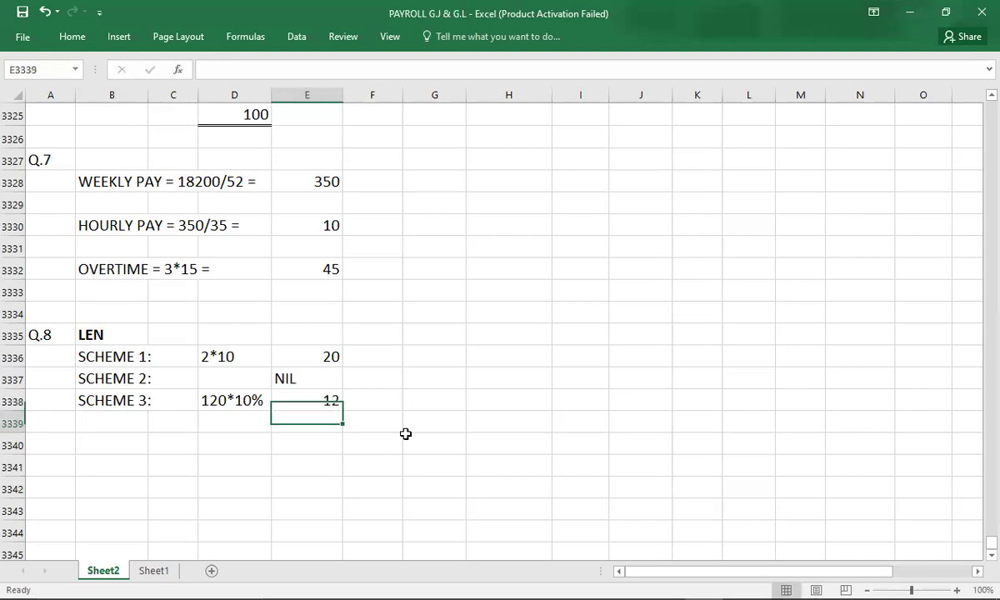
- Enter the first worker's total bonus of 32 in E3339 and give the cell a top and double bottom border
text(32)
key(Return)
key(Up)
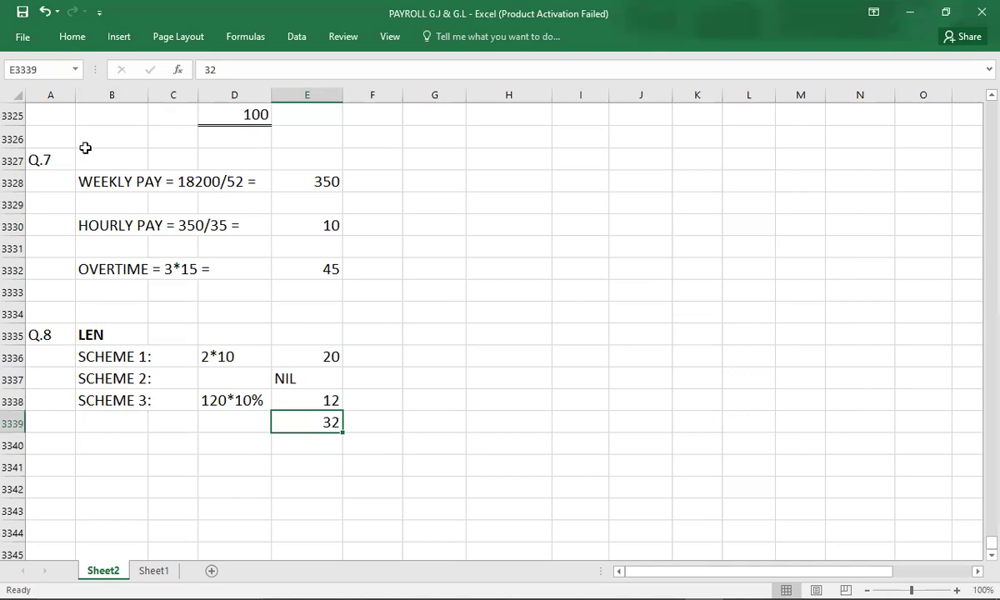
click(73, 37)
click(143, 88)
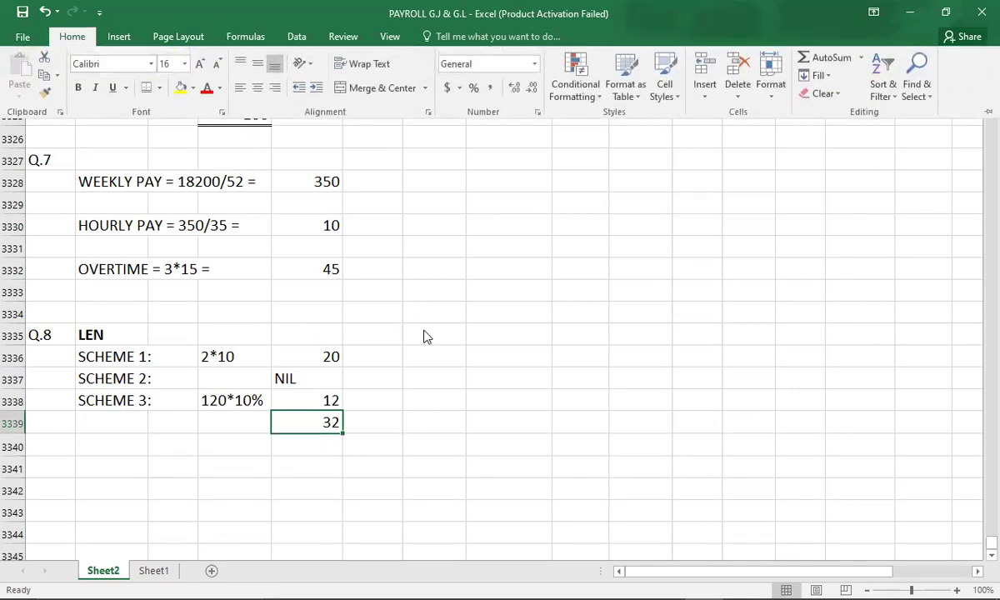
- Enter the second worker's name from Q.8 as a bold heading in B3341
key(Down)
key(Down)
key(Down)
key(Down)
key(Down)
key(Down)
key(Down)
key(Down)
key(Down)
key(Down)
key(Down)
key(Down)
key(Down)
key(Down)
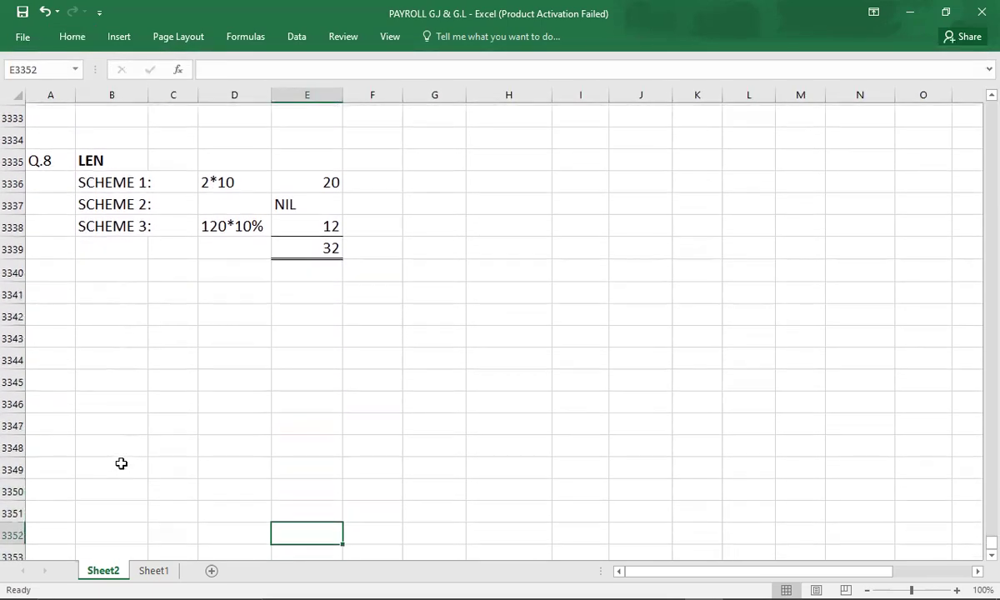
click(115, 266)
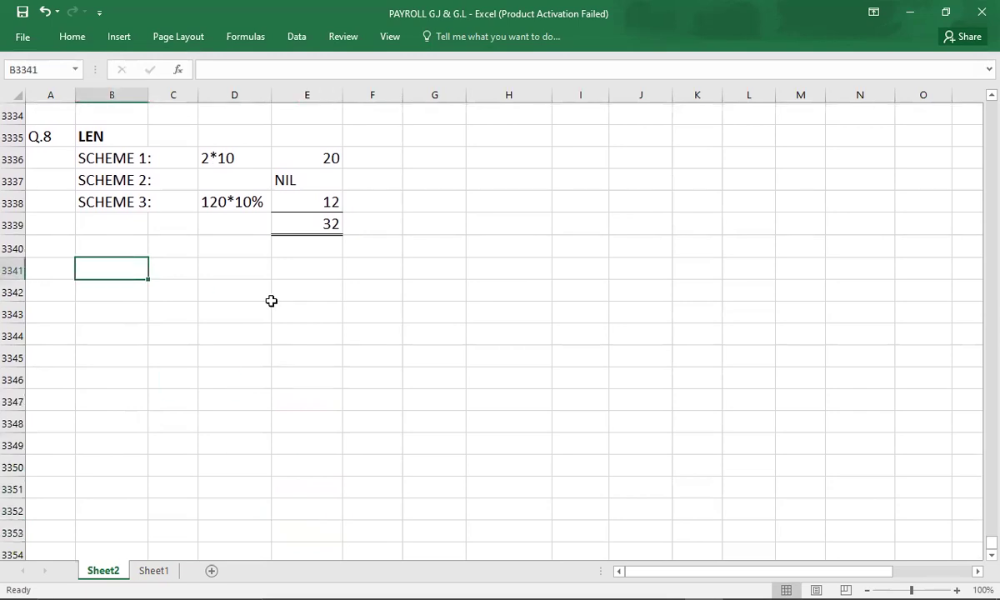
text(LEONORA)
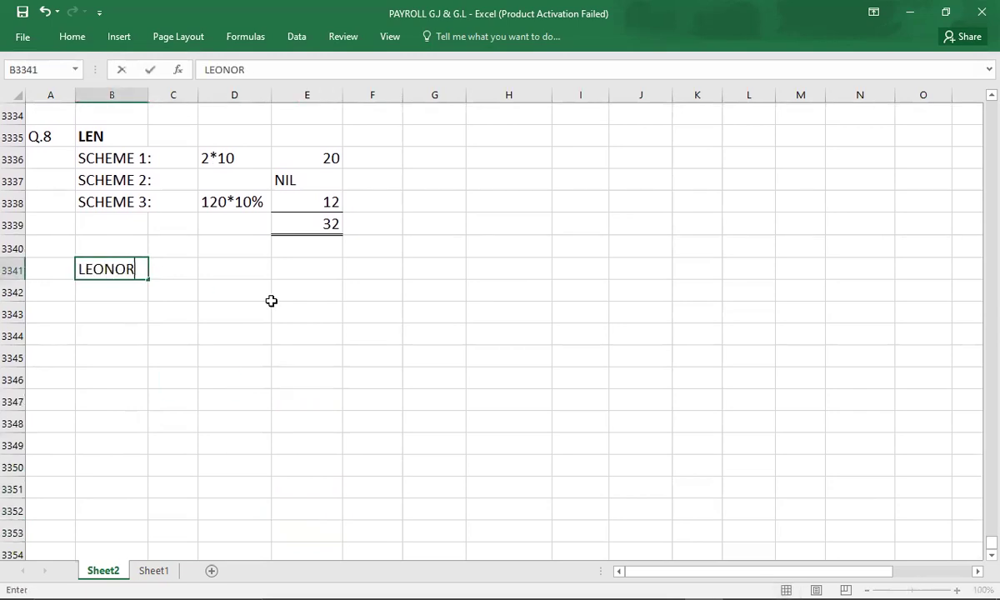
key(ctrl+Return)
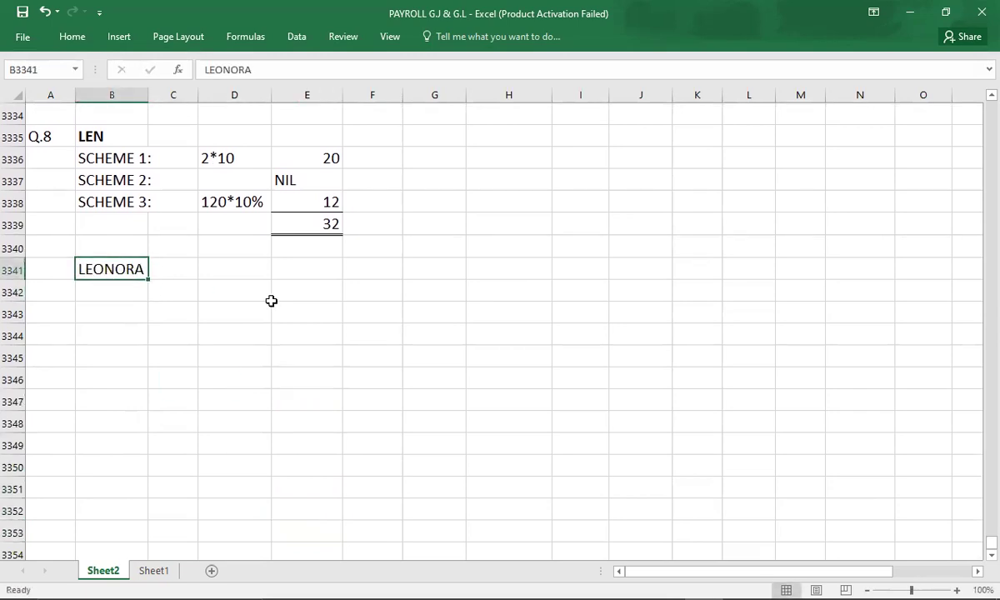
key(ctrl+b)
- Copy the three scheme labels in B3336:B3338 to B3342:B3344 under the second worker's heading
key(Up)
key(Up)
key(Up)
key(Up)
key(Up)
key(shift+Down)
key(shift+Down)
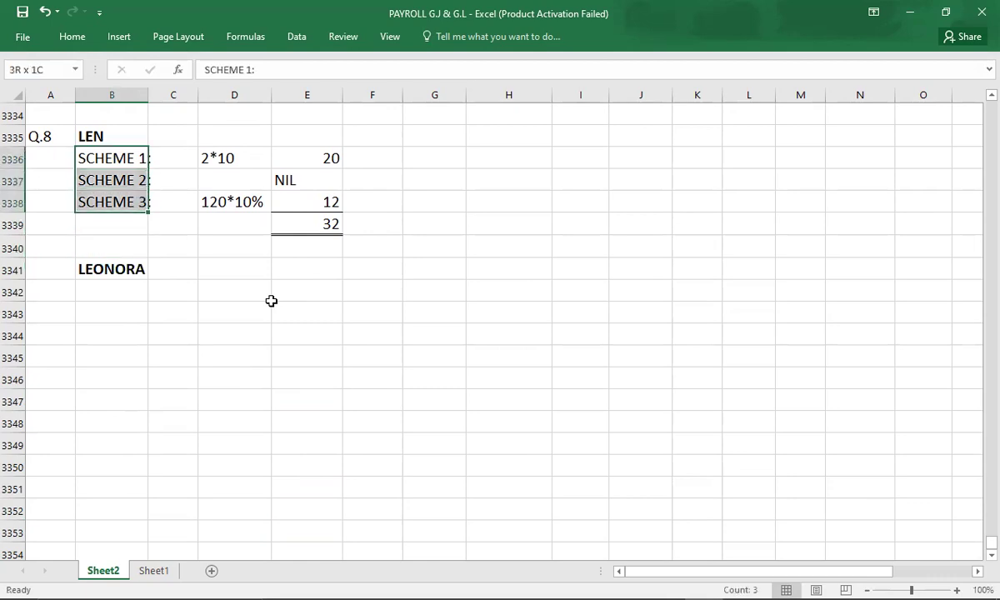
key(ctrl+c)
key(Down)
key(Down)
key(Down)
key(Down)
key(Down)
key(Down)
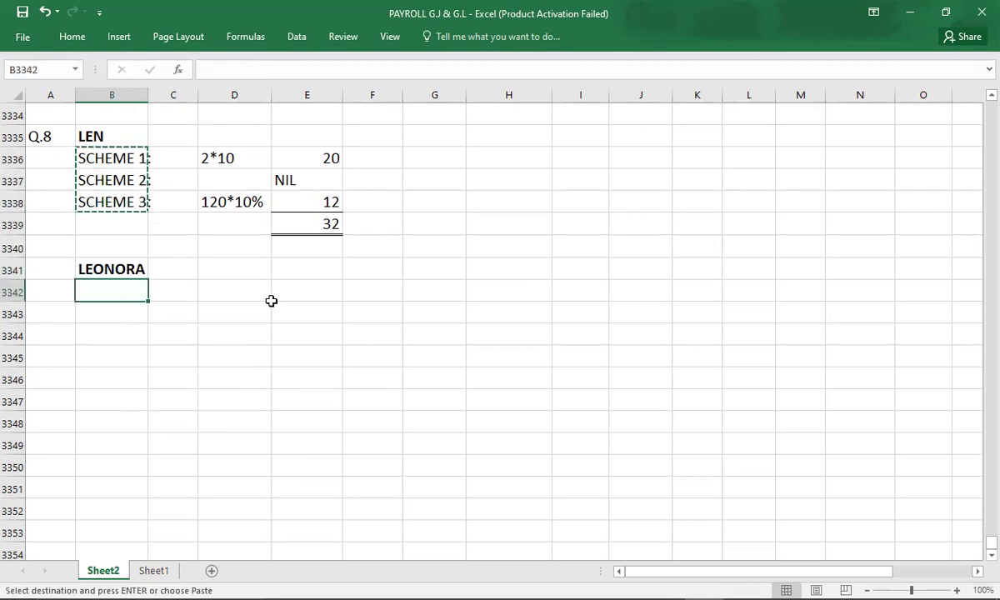
key(ctrl+v)
- Check Q.8 in the payroll PDF and enter the second worker's scheme 1 working "2*10" in D3342 with 20 in E3342
key(Right)
key(Right)
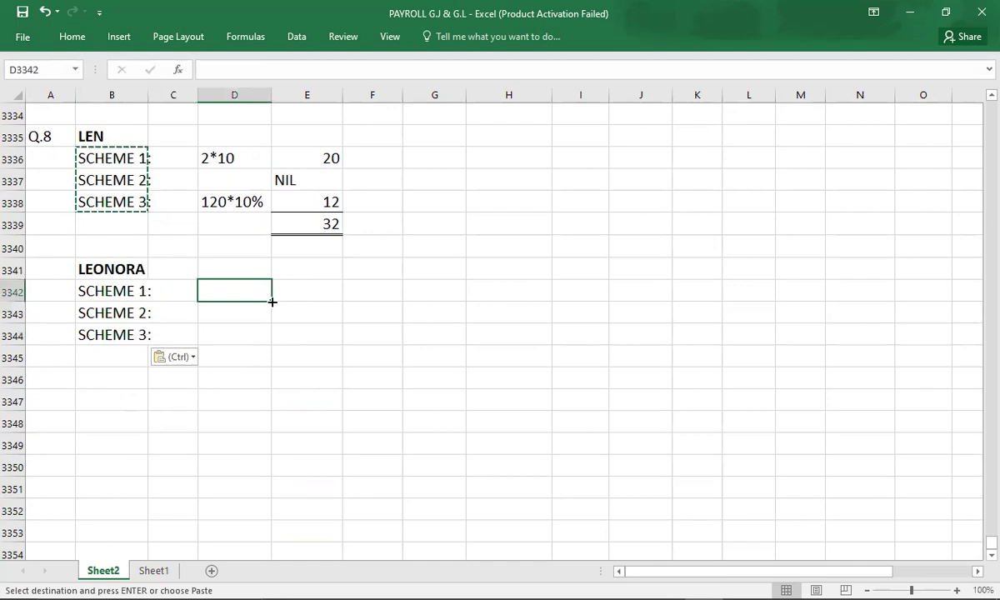
key(alt+Tab)
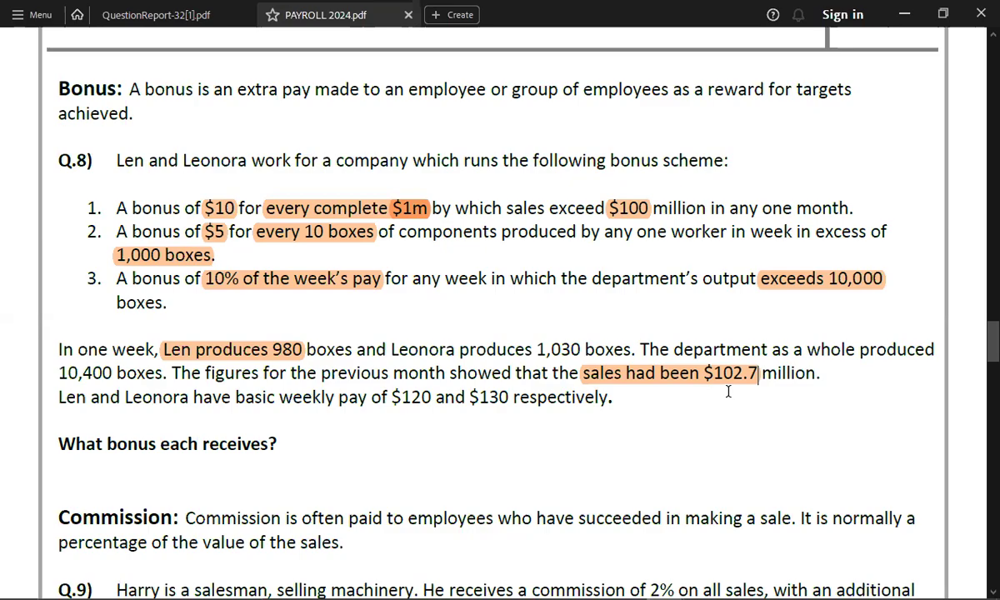
key(alt+Tab)
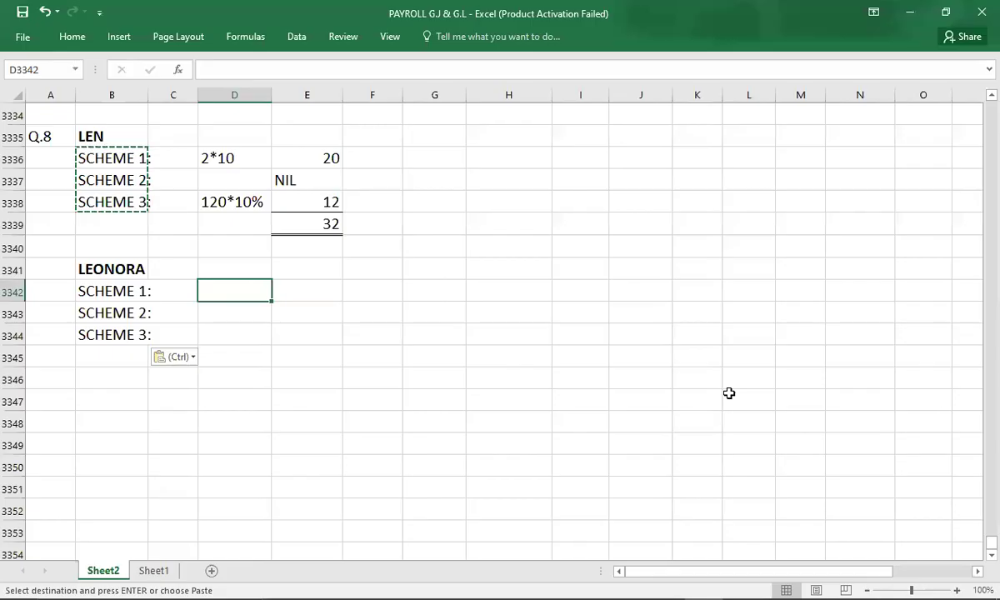
text(2*1)
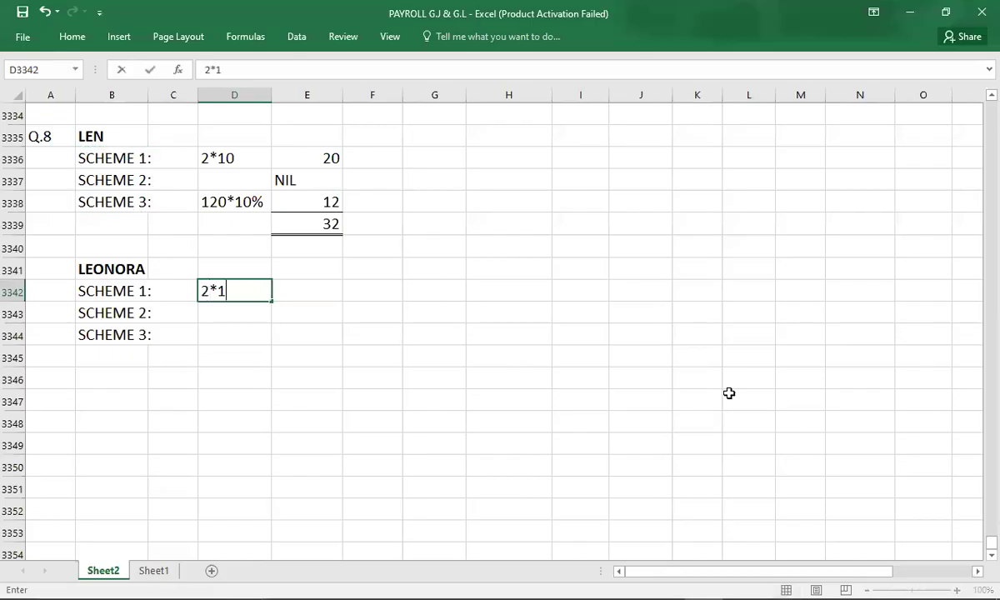
text(0)
key(Tab)
text(20)
key(Return)
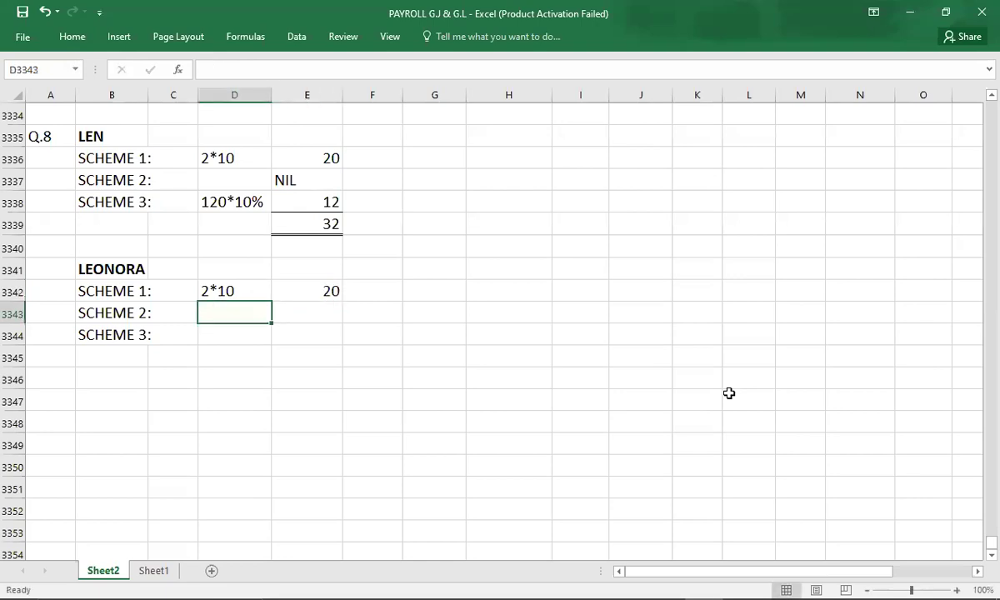
- Consult scheme 2 in the payroll PDF and enter the second worker's working "30*5/10" in D3343 with 15 in E3343
key(alt+Tab)
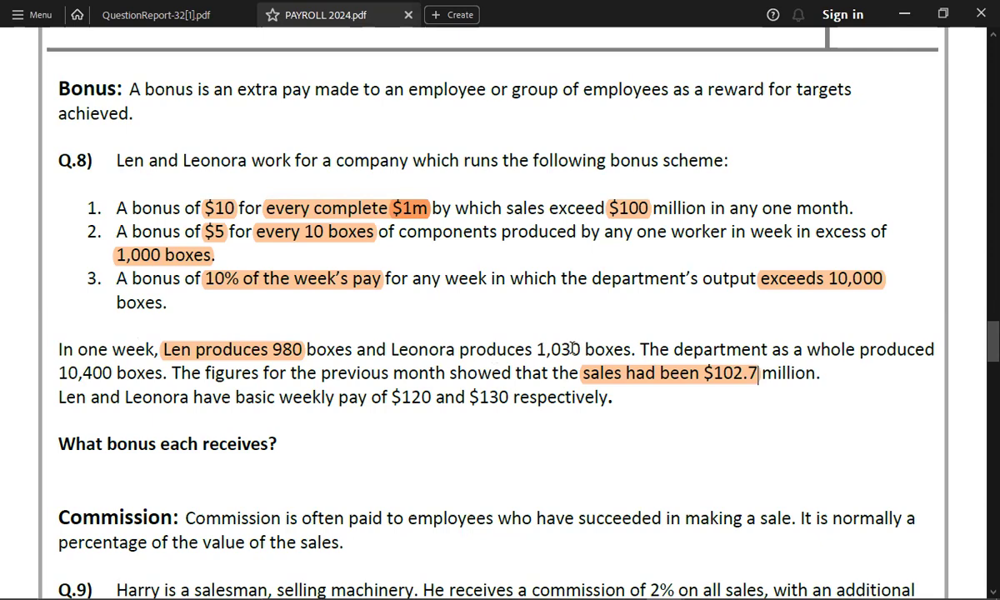
key(alt+Tab)
text(30*)
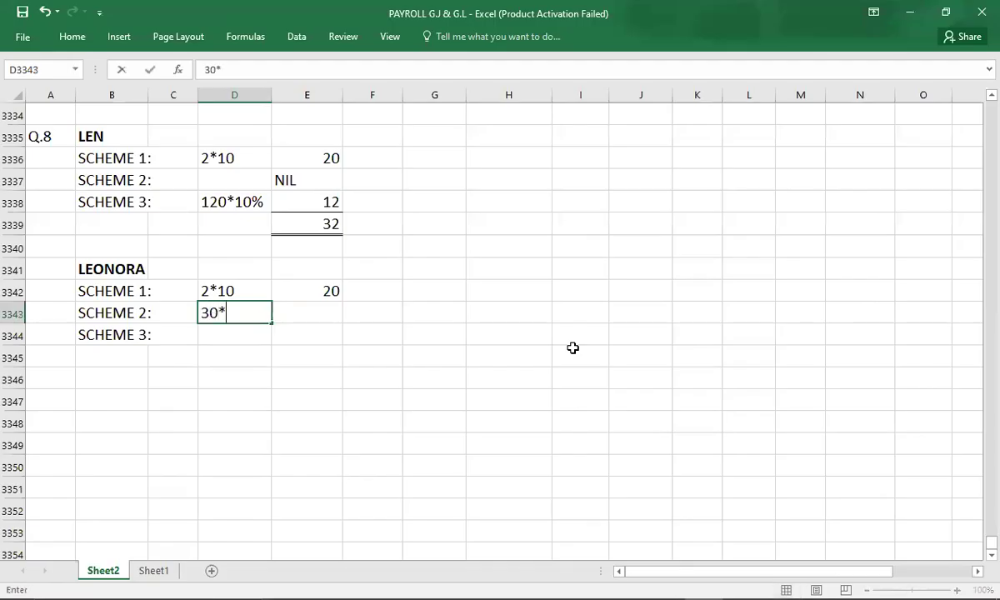
key(alt+Tab)
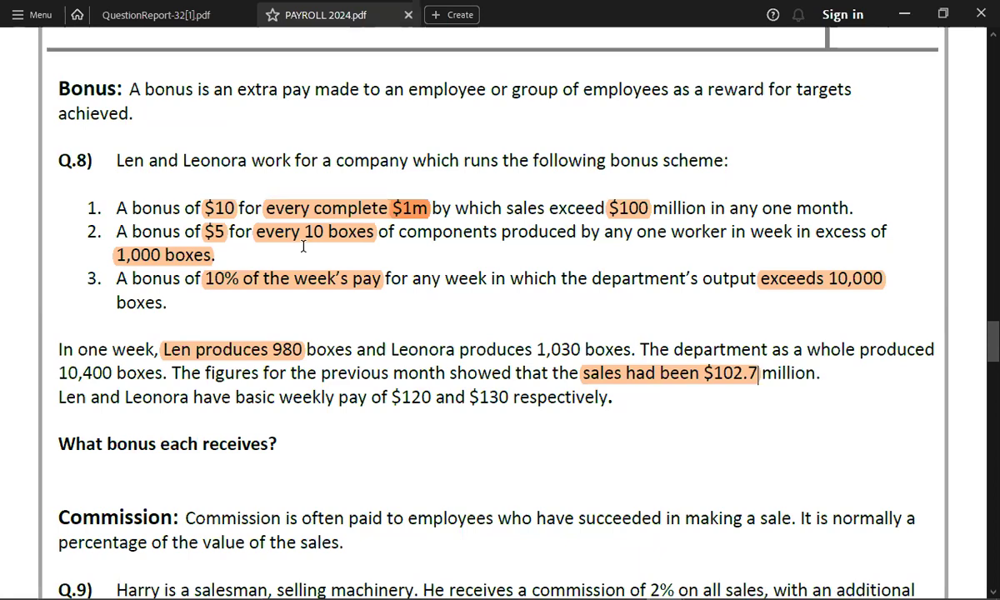
key(alt+Tab)
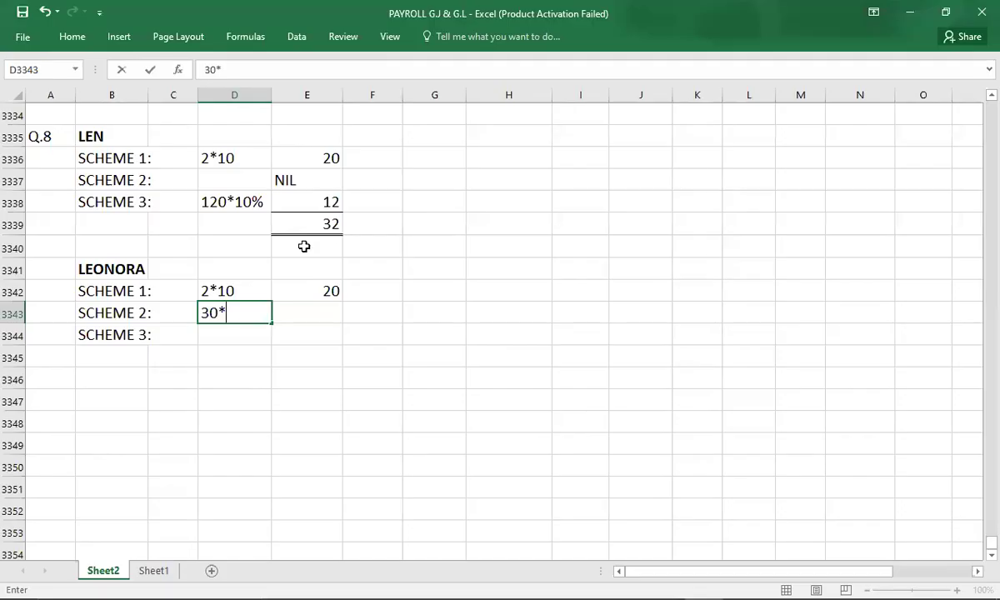
text(5/10)
key(Tab)
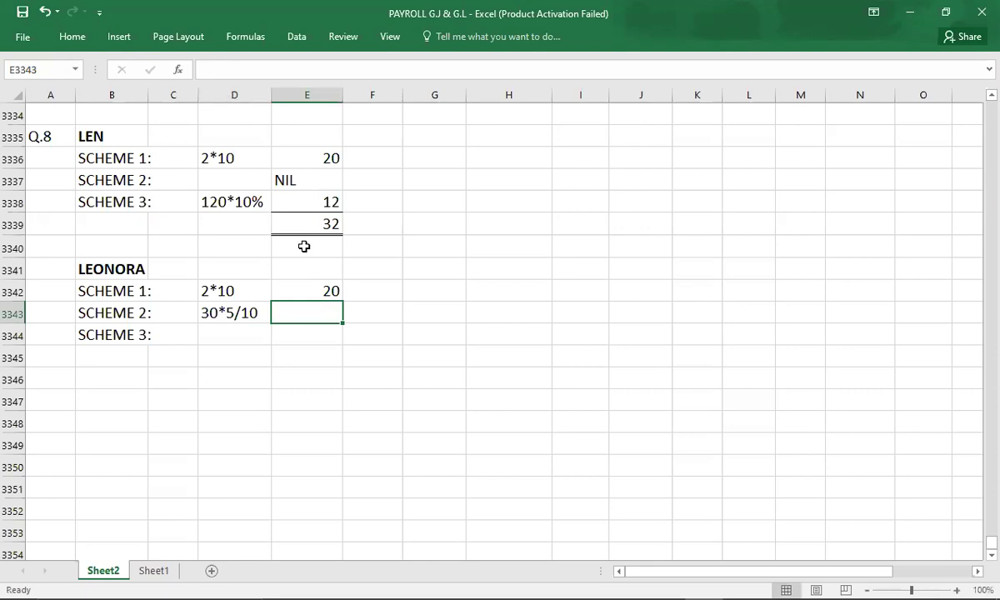
text(15)
key(Return)
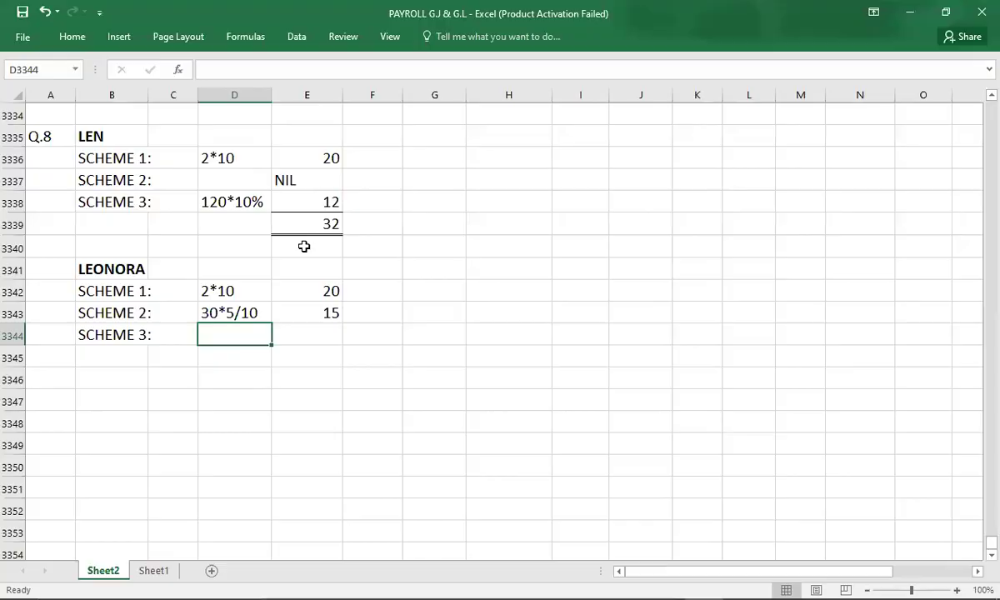
- Switch to the payroll PDF and check the department's output against scheme 3 and the second worker's basic weekly pay
key(alt+Tab)
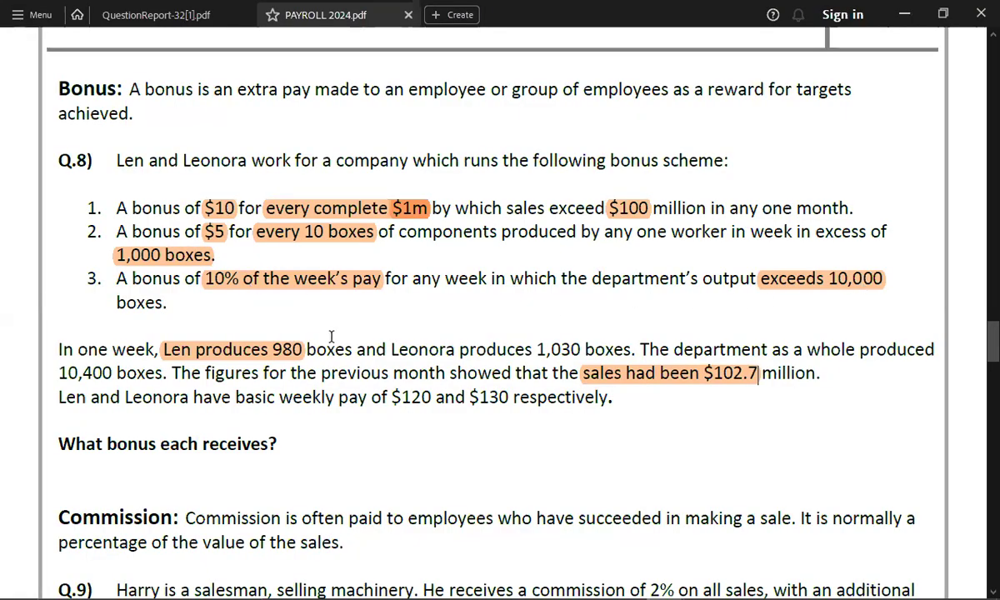
drag(60, 375, 112, 375)
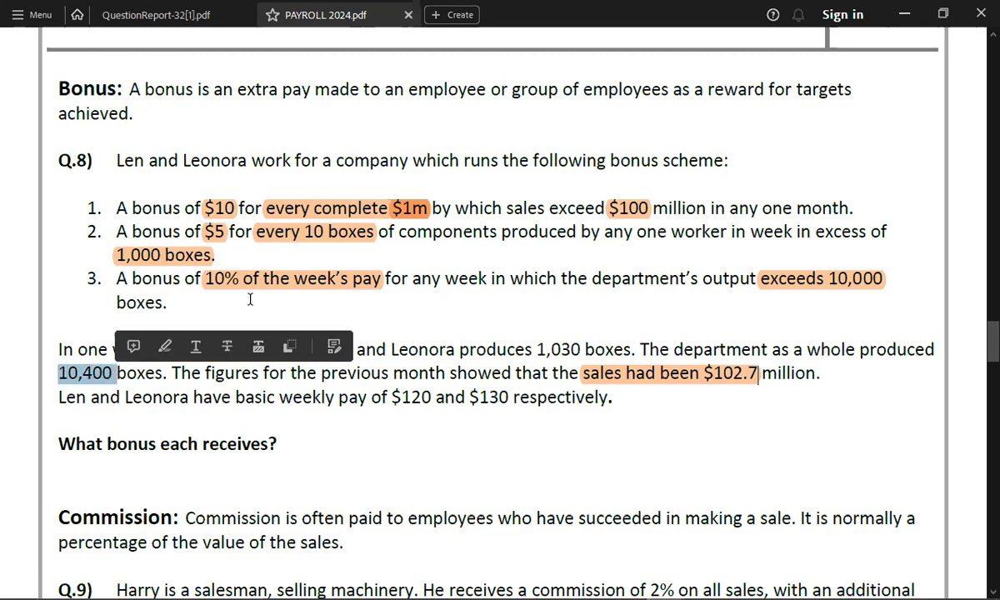
click(470, 397)
- Return to the worksheet and enter the scheme 3 working "130*10%" in D3344 with 13 in E3344
key(alt+Tab)
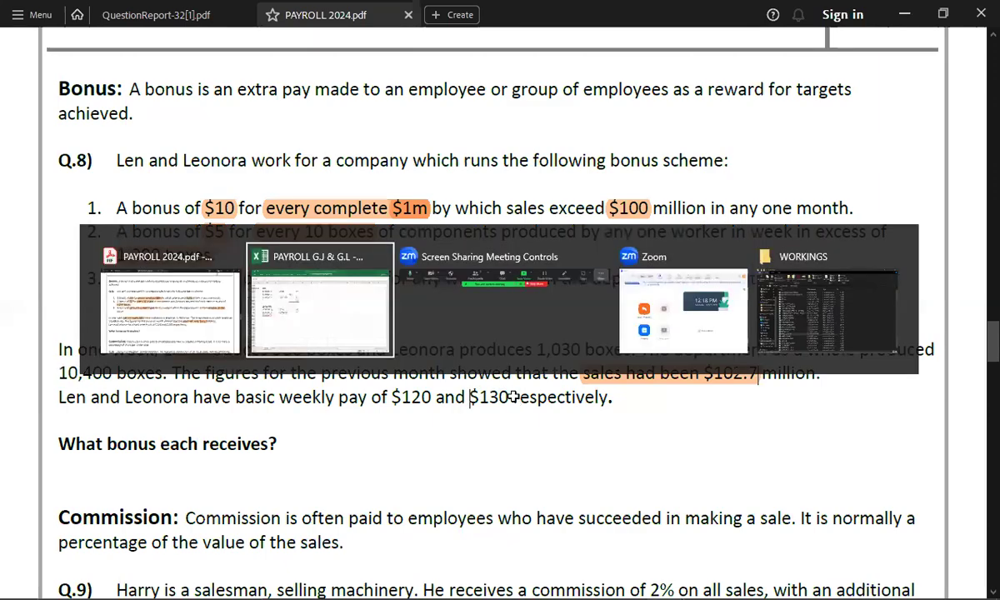
text(130*)
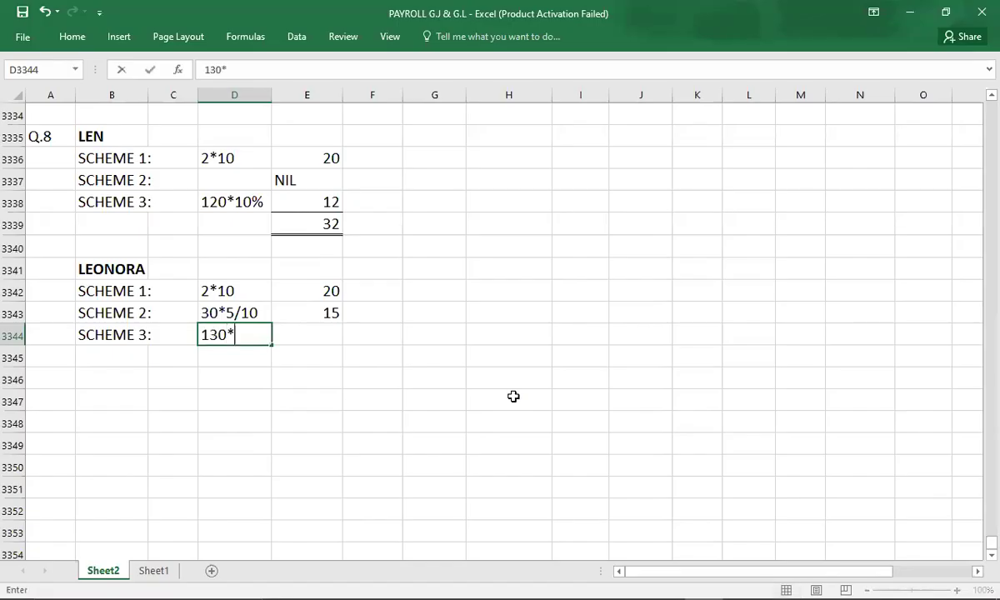
text(10%)
key(Tab)
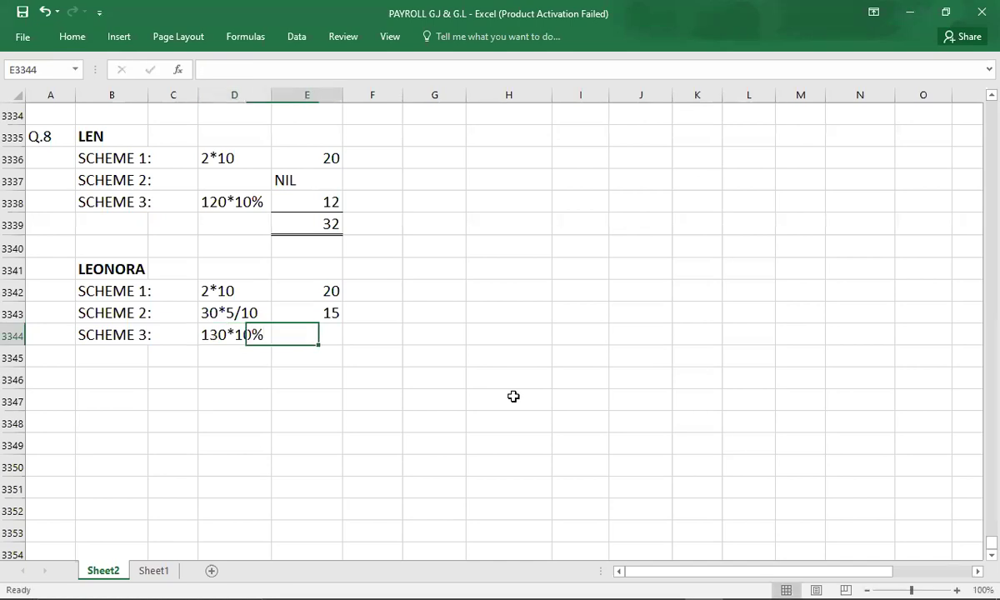
text(13)
key(Tab)
- Add up the bonuses in E3342:E3344, enter the total 48 in E3345 and apply a top and double bottom border
key(Left)
key(Up)
key(Up)
key(shift+Down)
key(shift+Down)
key(Down)
key(Down)
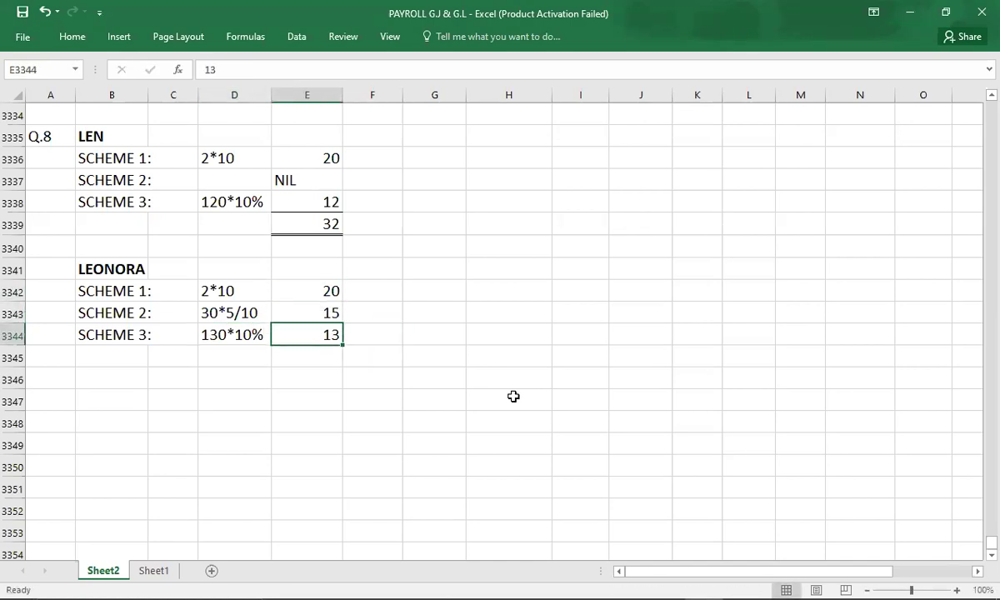
key(Down)
text(48)
key(Return)
key(Up)
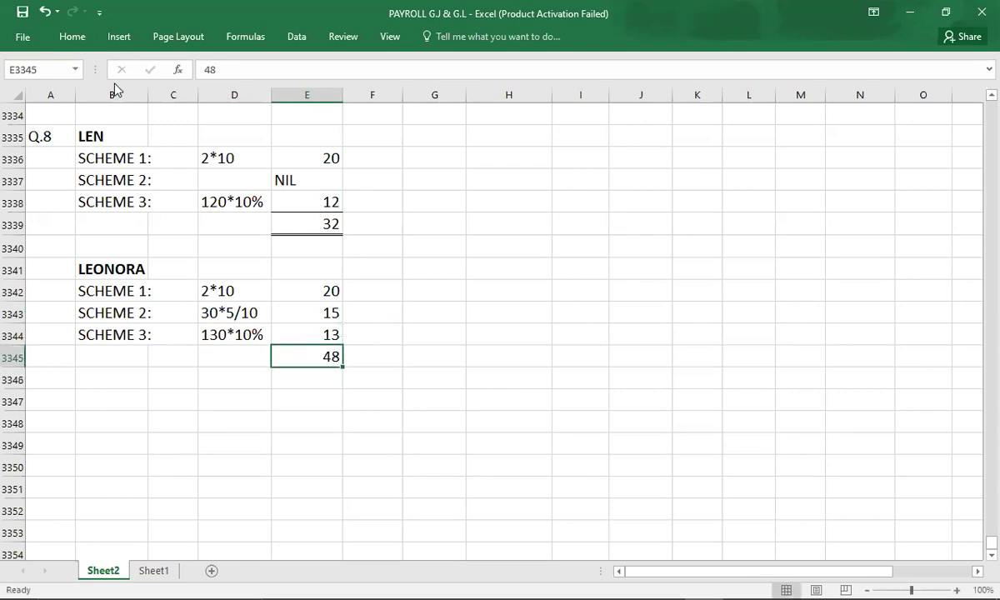
click(79, 38)
click(146, 89)
- Select the question label "Q.8" in A3335
click(111, 445)
click(115, 467)
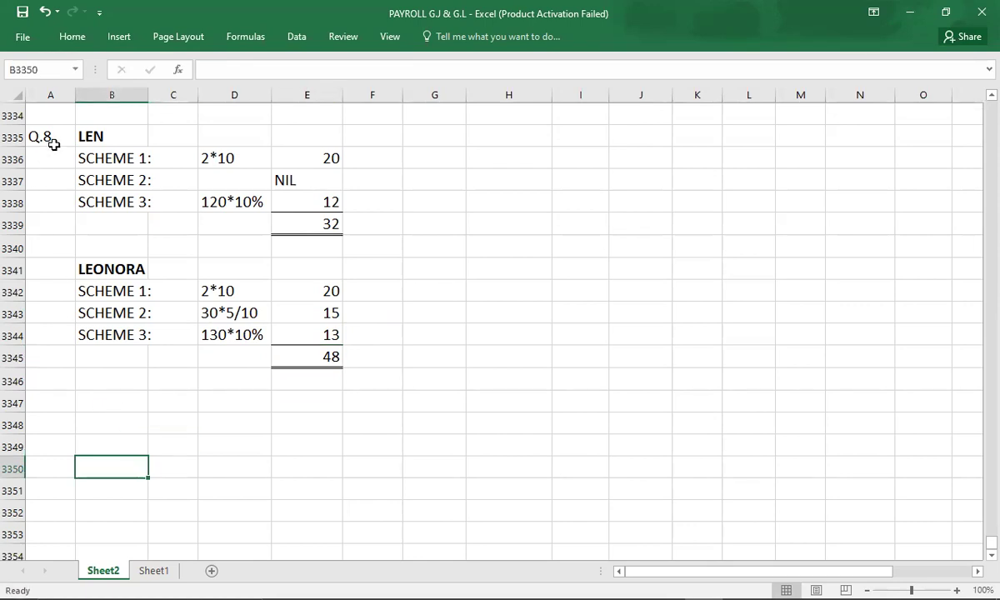
click(52, 139)
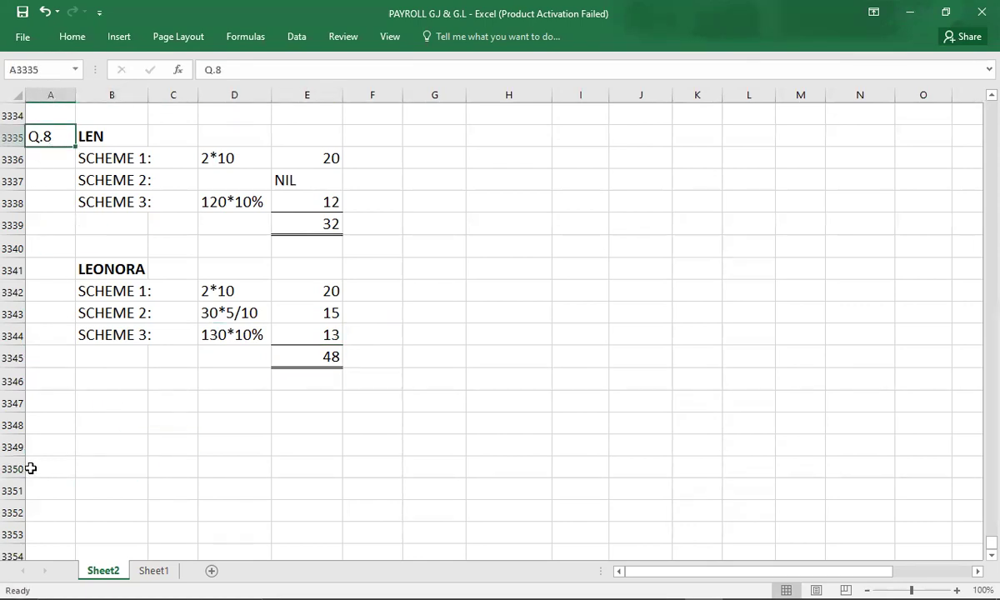